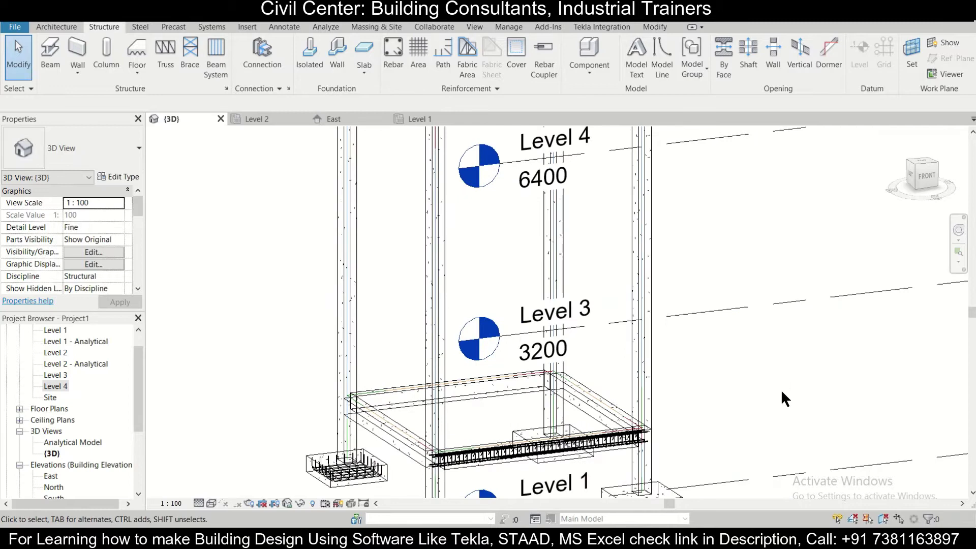
pyautogui.moveTo(779, 388); pyautogui.dragTo(797, 318, button='middle')
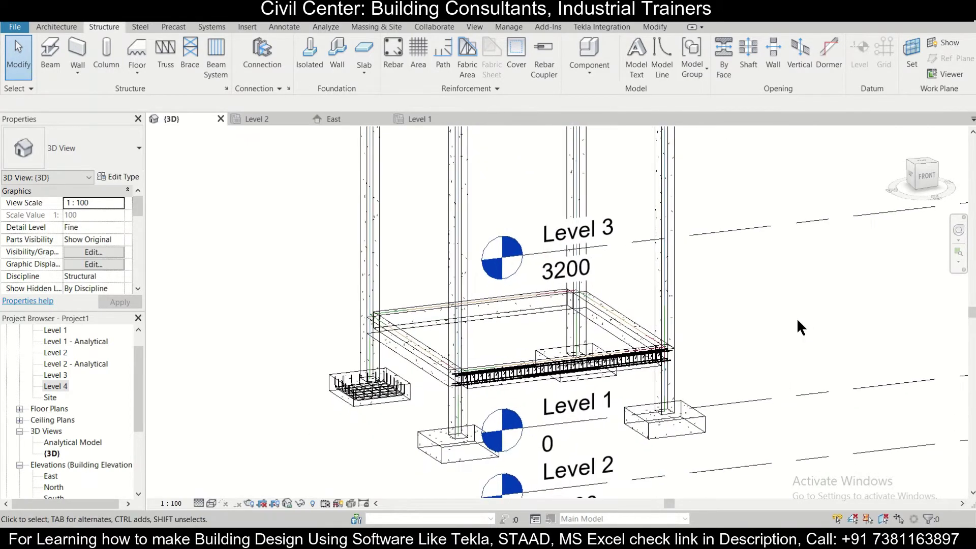
pyautogui.scroll(2, 796, 319)
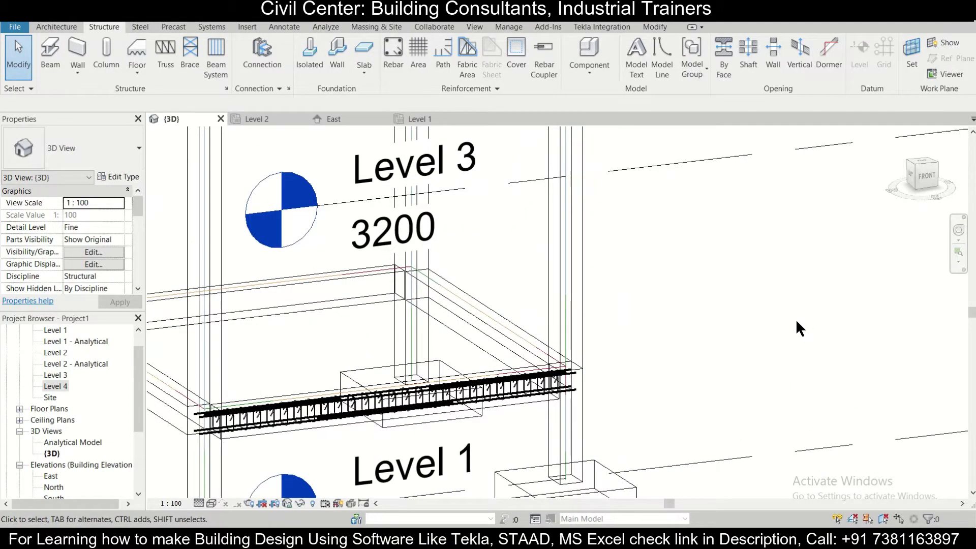
pyautogui.scroll(-1, 772, 332)
pyautogui.keyDown('shift'); pyautogui.moveTo(776, 342); pyautogui.dragTo(806, 319, button='middle'); pyautogui.keyUp('shift')
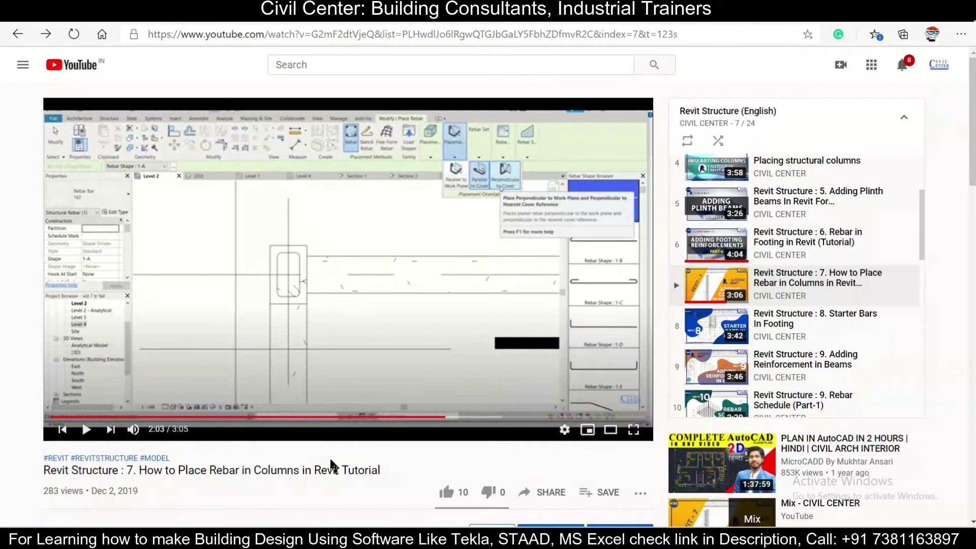
# - Read the viewer comments under the YouTube tutorial on placing rebar in columns, and return to the Revit model
pyautogui.scroll(-3, 331, 464)
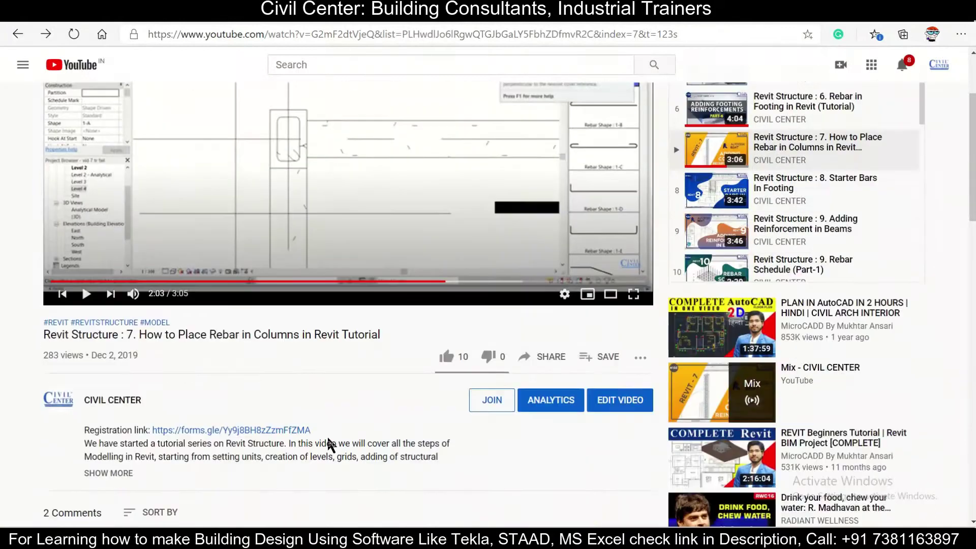
pyautogui.scroll(-6, 267, 340)
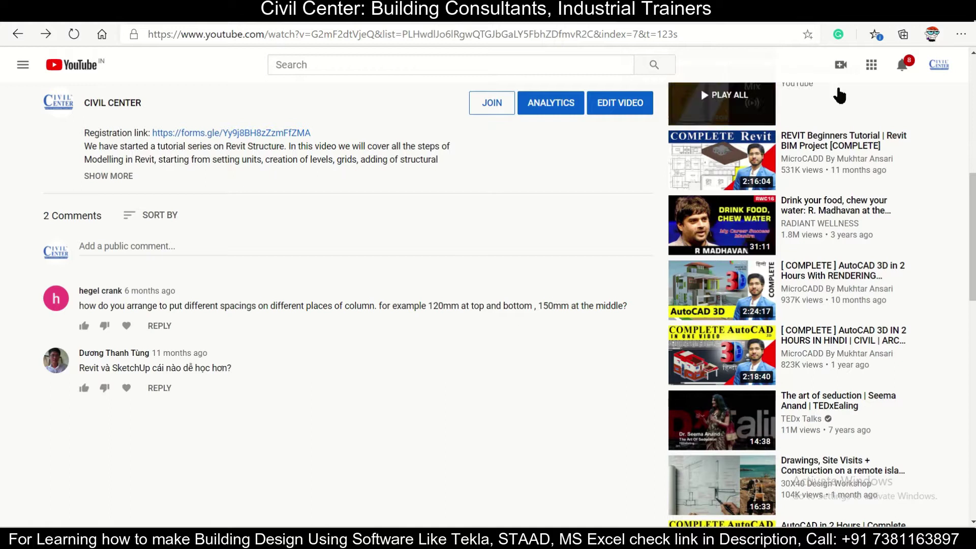
pyautogui.click(903, 10)
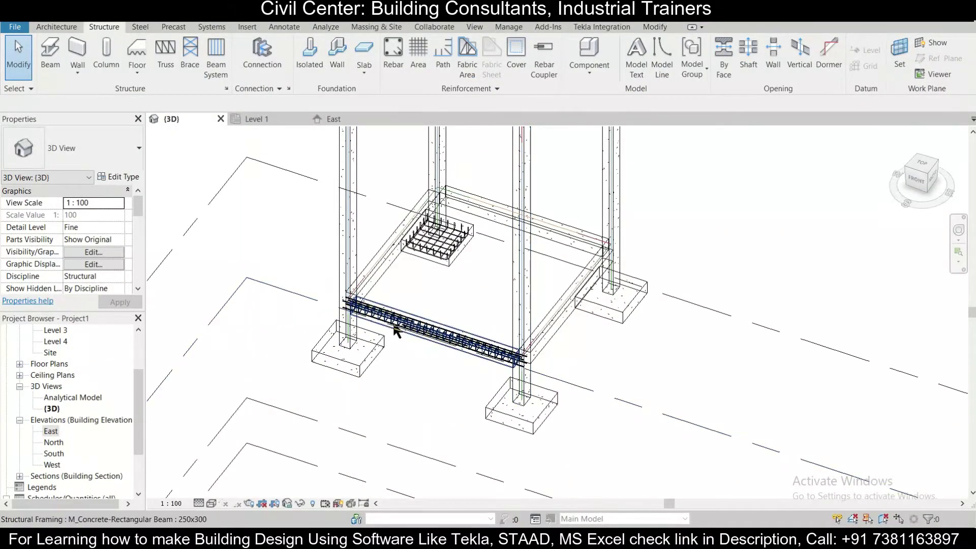
# - In the Level 1 plan, place four 16 mm straight M_00 bars, perpendicular to cover, at the corners of the column at grid 4
pyautogui.click(270, 115)
pyautogui.scroll(3, 607, 209)
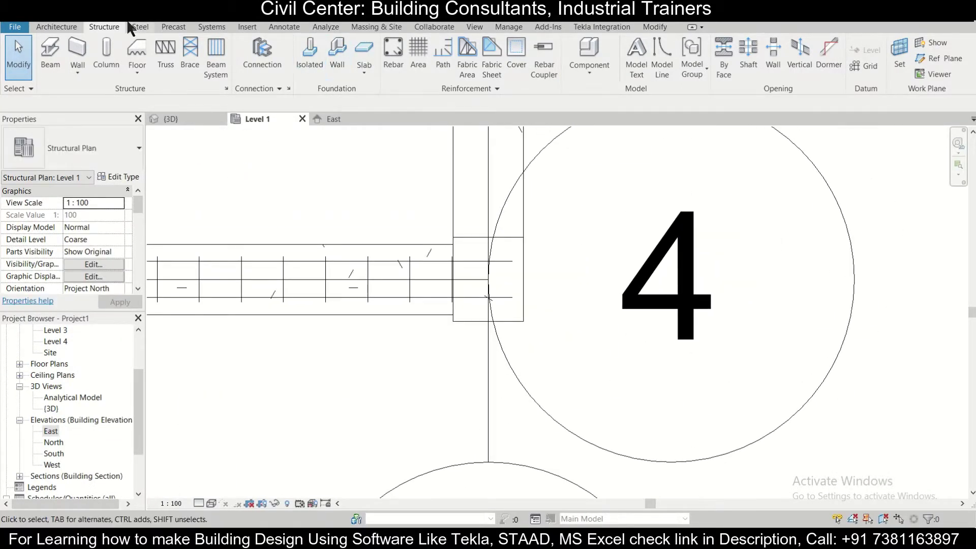
pyautogui.click(393, 51)
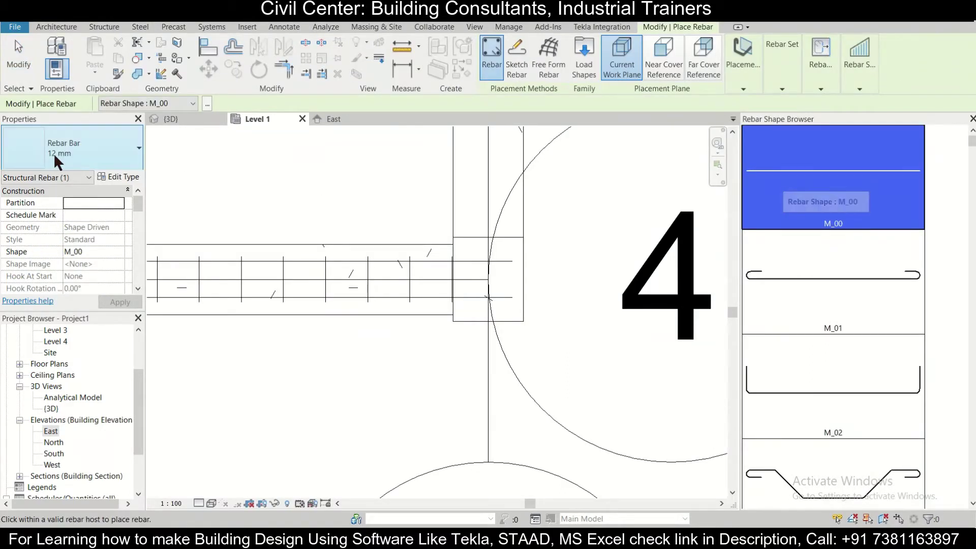
pyautogui.click(96, 152)
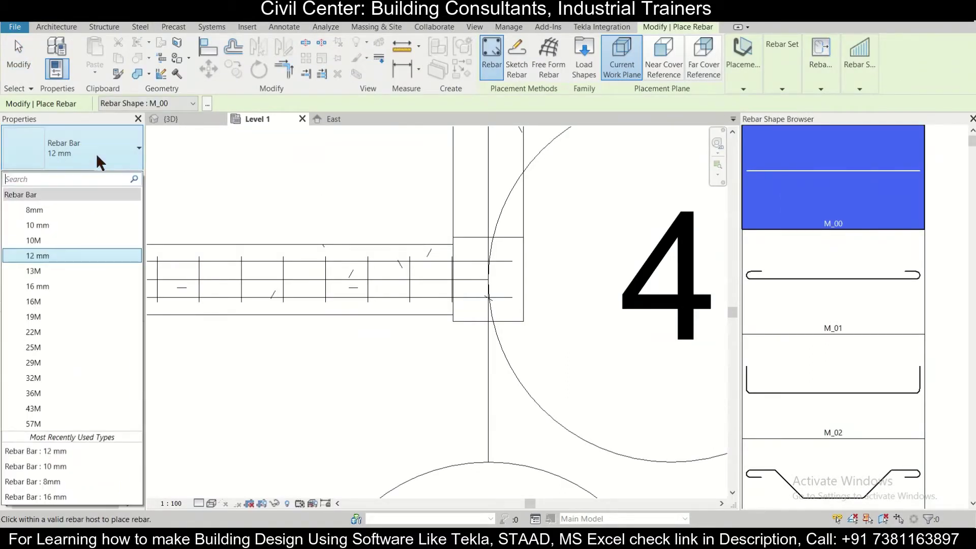
pyautogui.click(101, 286)
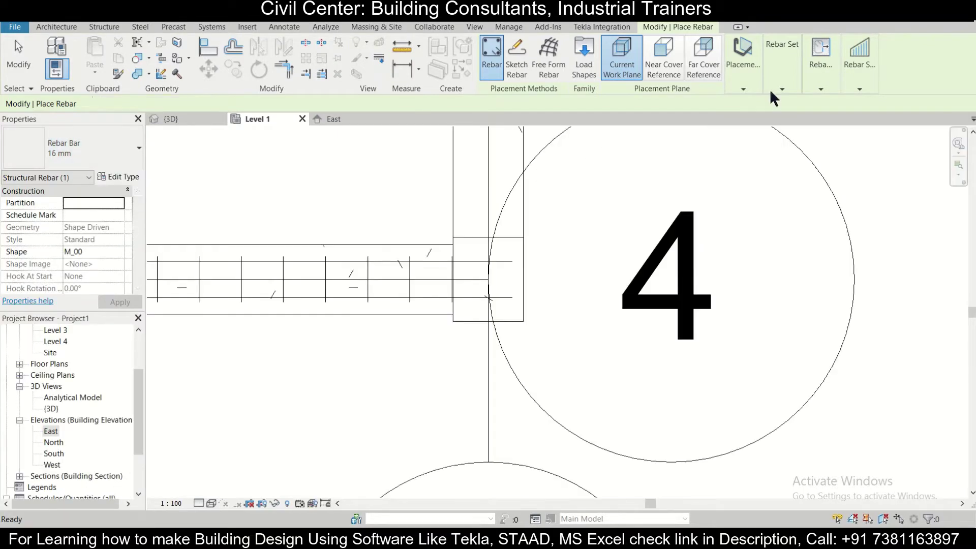
pyautogui.moveTo(741, 90)
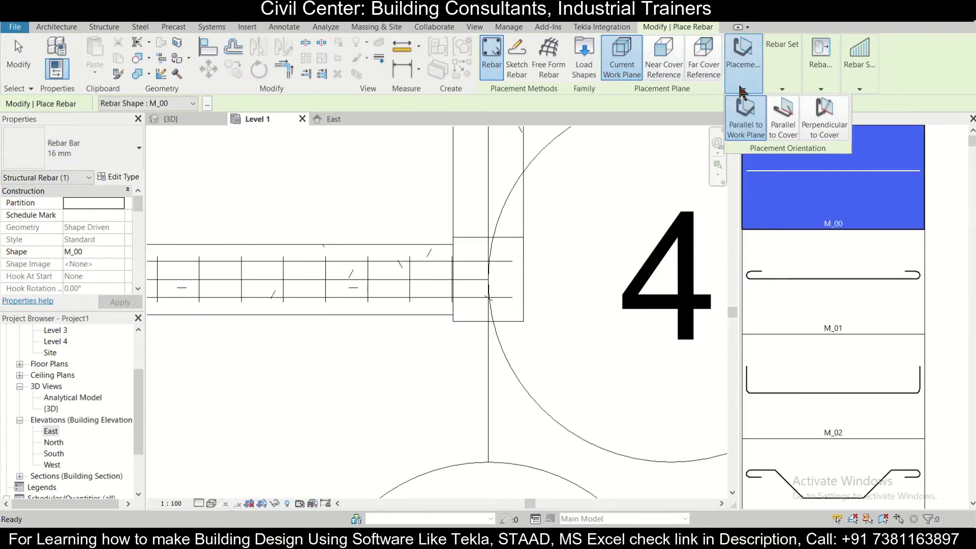
pyautogui.click(825, 129)
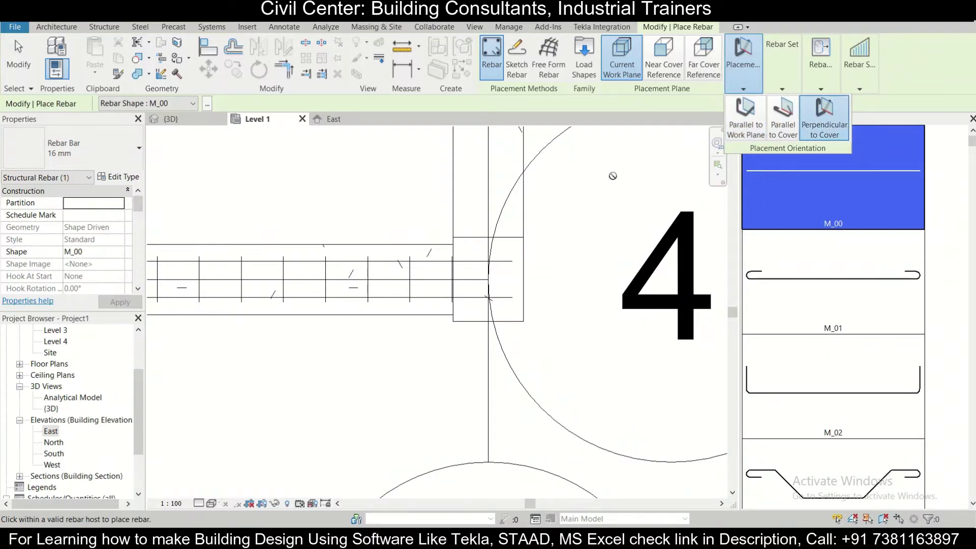
pyautogui.scroll(2, 471, 256)
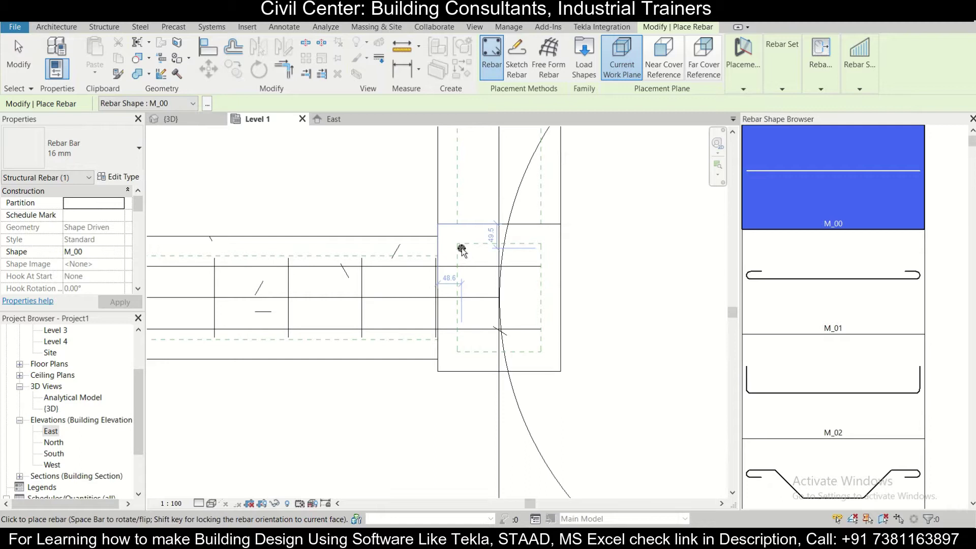
pyautogui.click(461, 249)
pyautogui.click(537, 248)
pyautogui.click(461, 347)
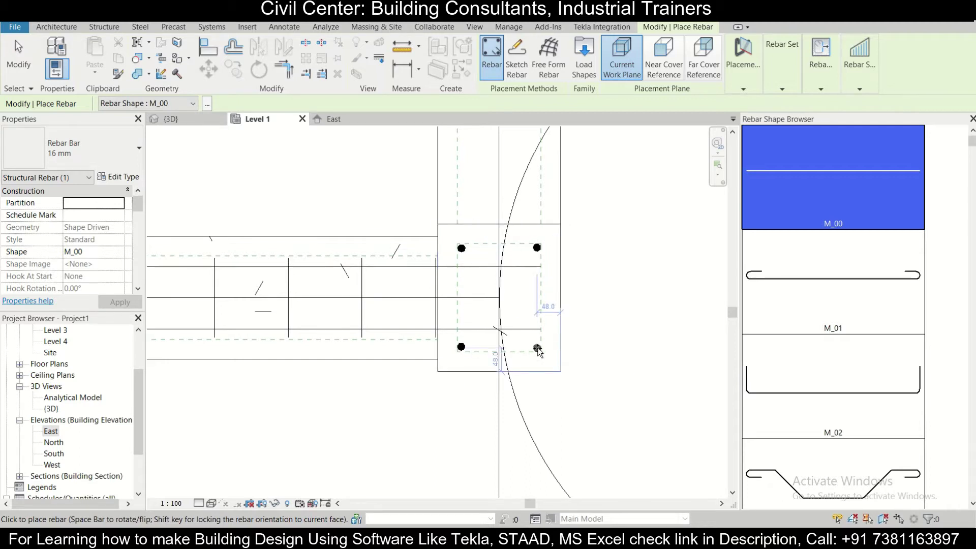
pyautogui.click(537, 349)
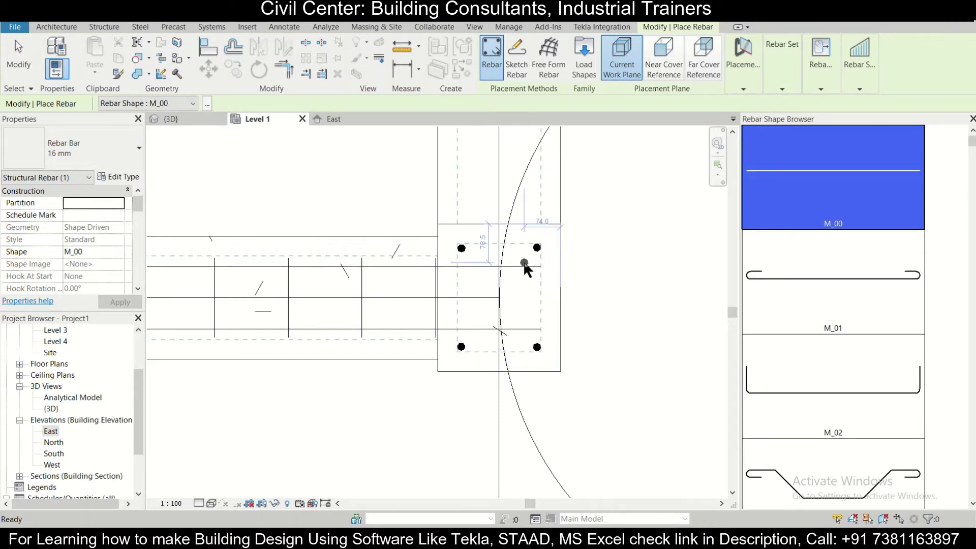
pyautogui.press('Escape')
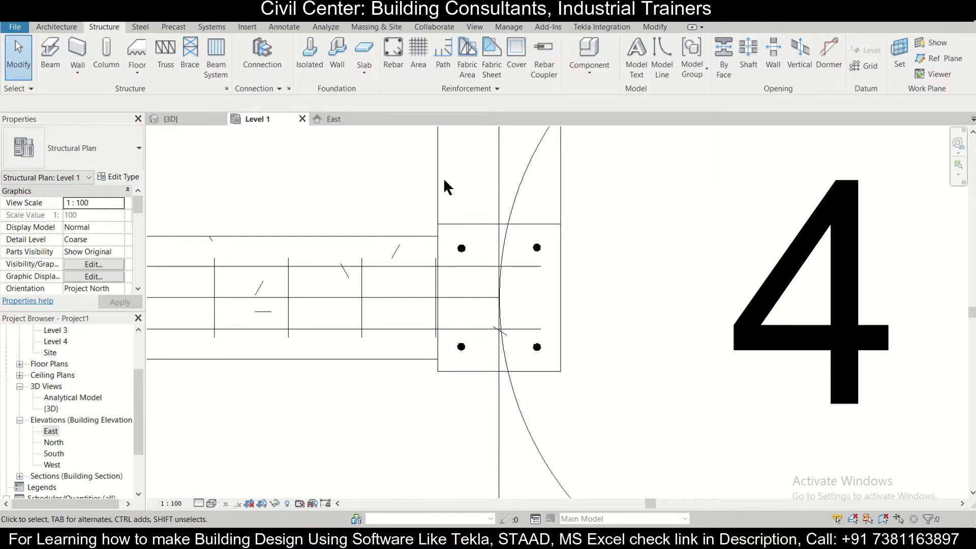
# - Place an 8mm M_T1 tie, parallel to the work plane, around the four corner bars of the column
pyautogui.click(393, 53)
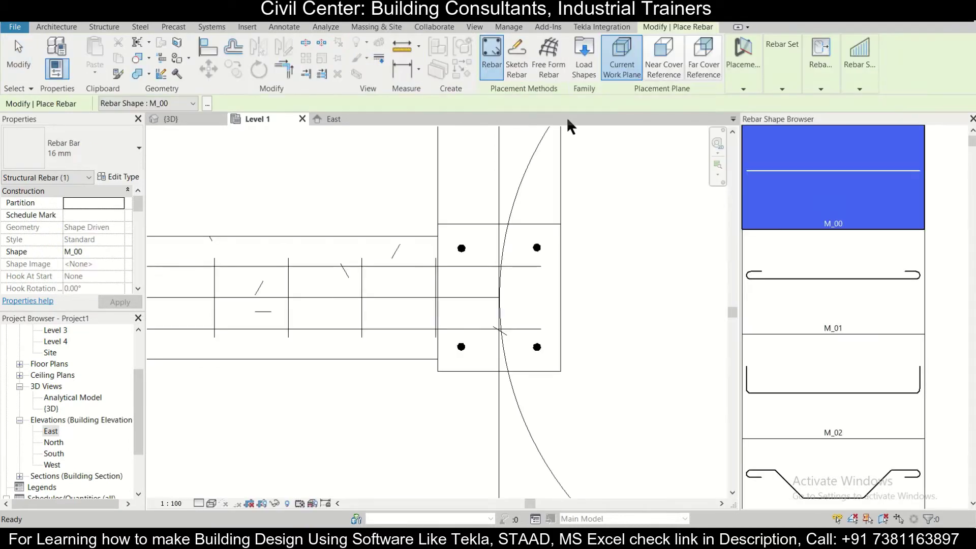
pyautogui.scroll(-15, 756, 271)
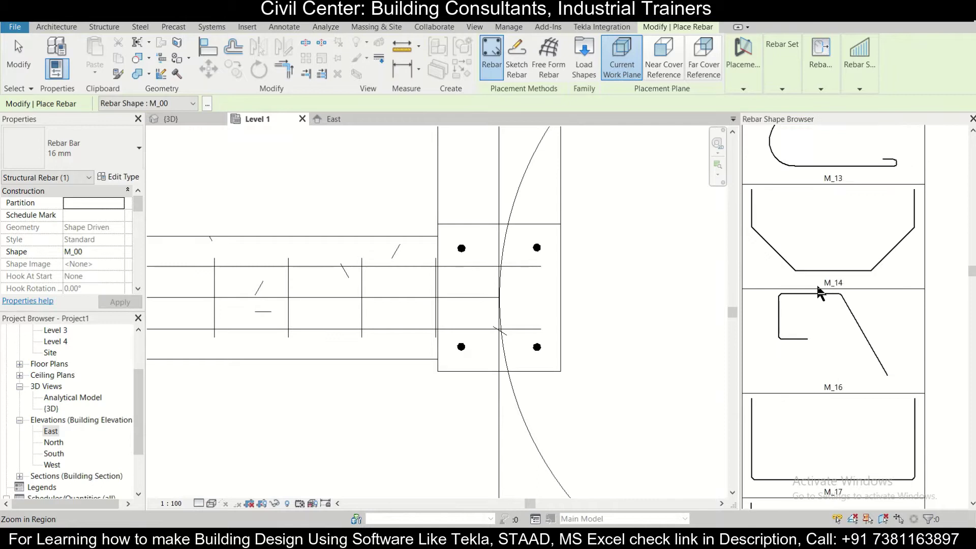
pyautogui.scroll(-15, 816, 287)
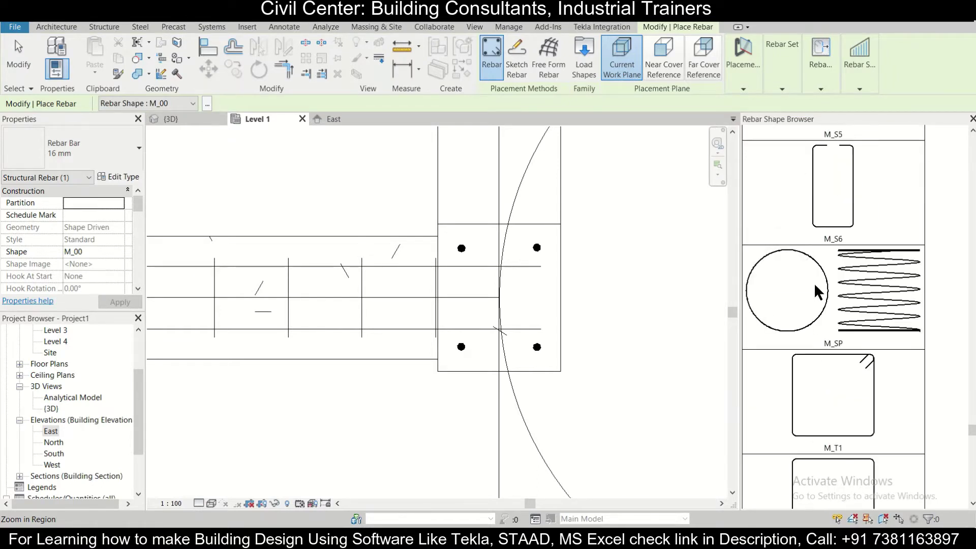
pyautogui.click(852, 382)
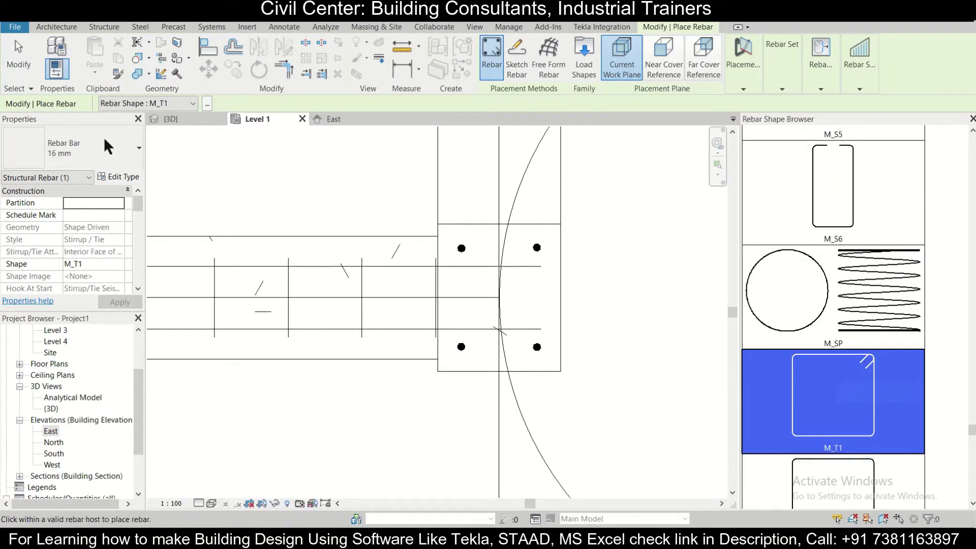
pyautogui.click(77, 144)
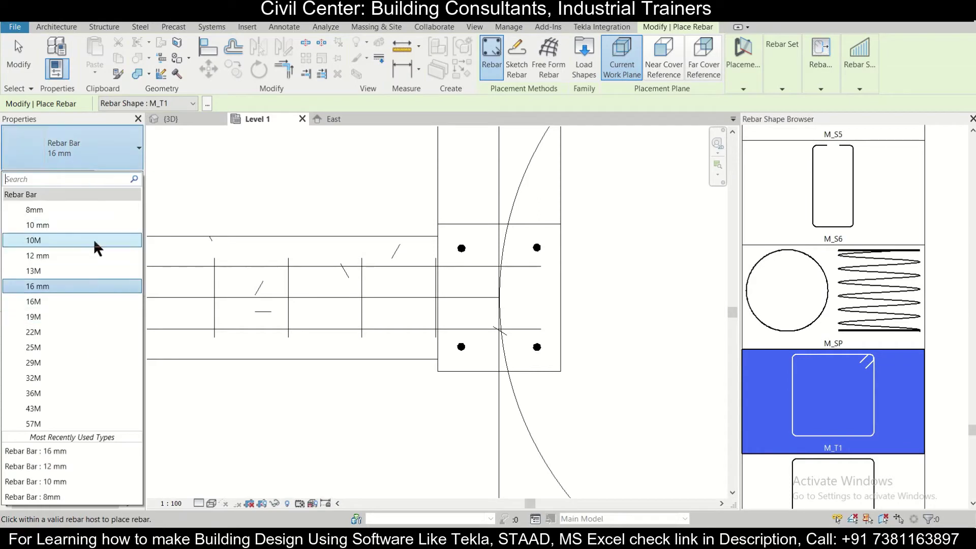
pyautogui.click(96, 211)
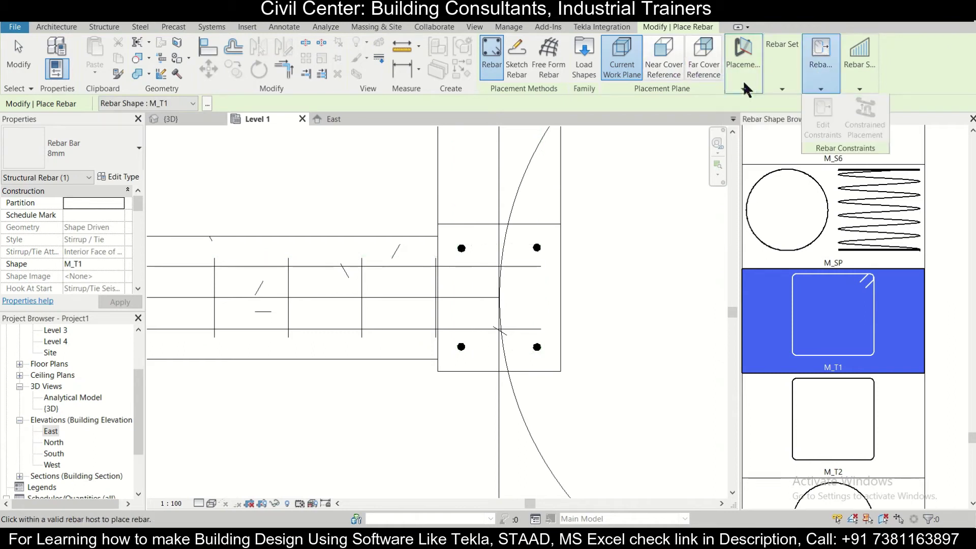
pyautogui.moveTo(746, 89)
pyautogui.click(745, 118)
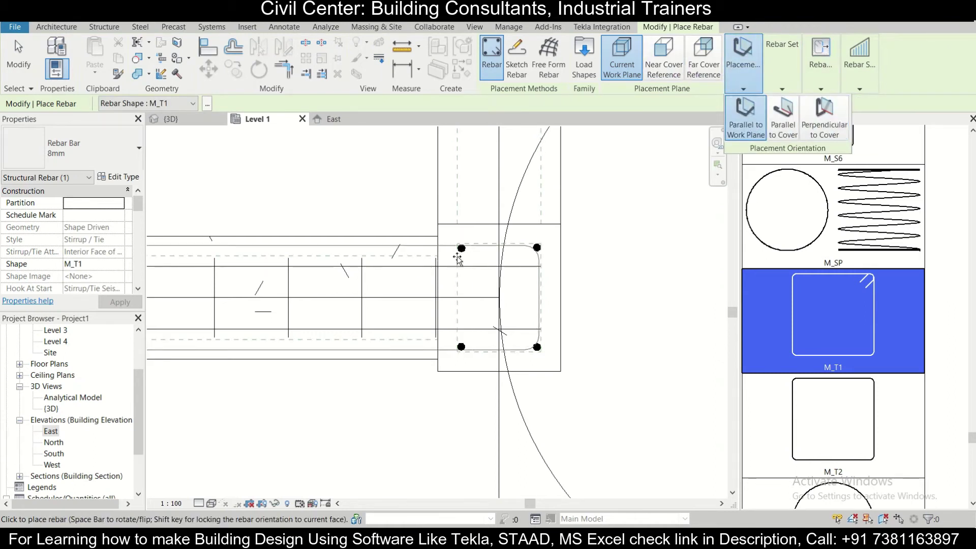
pyautogui.press('space')
pyautogui.press('space')
pyautogui.click(529, 334)
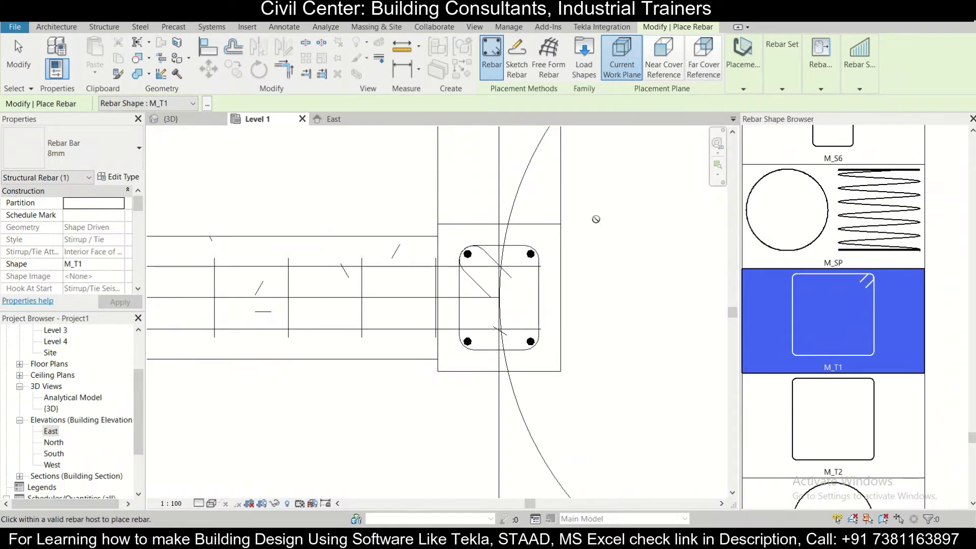
pyautogui.press('Escape')
pyautogui.press('Escape')
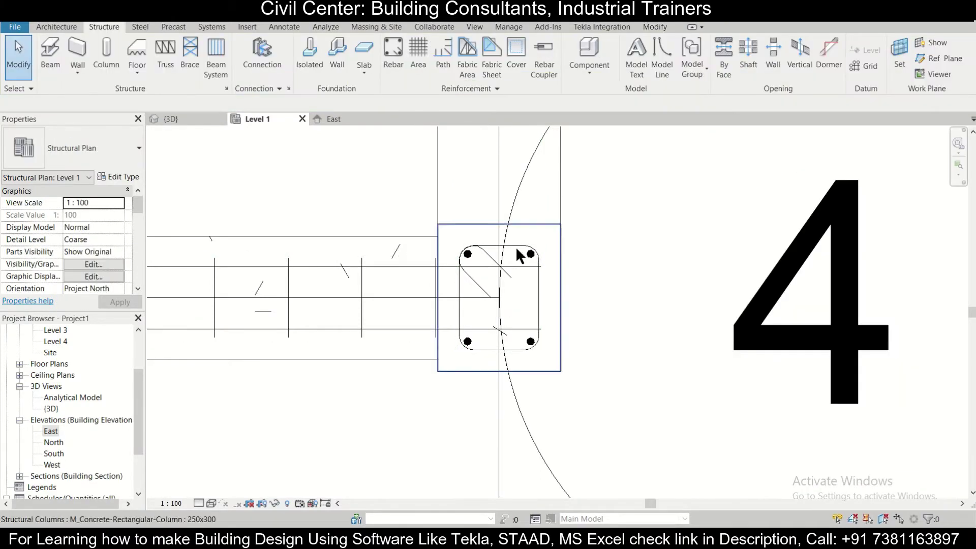
# - Set the column tie's rebar layout to Maximum Spacing with a spacing of 120 mm
pyautogui.click(513, 243)
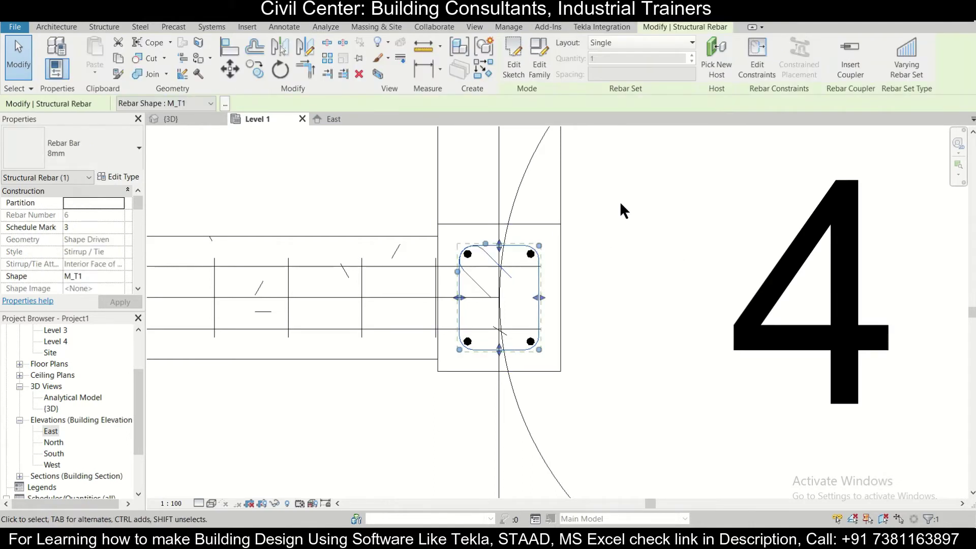
pyautogui.click(664, 41)
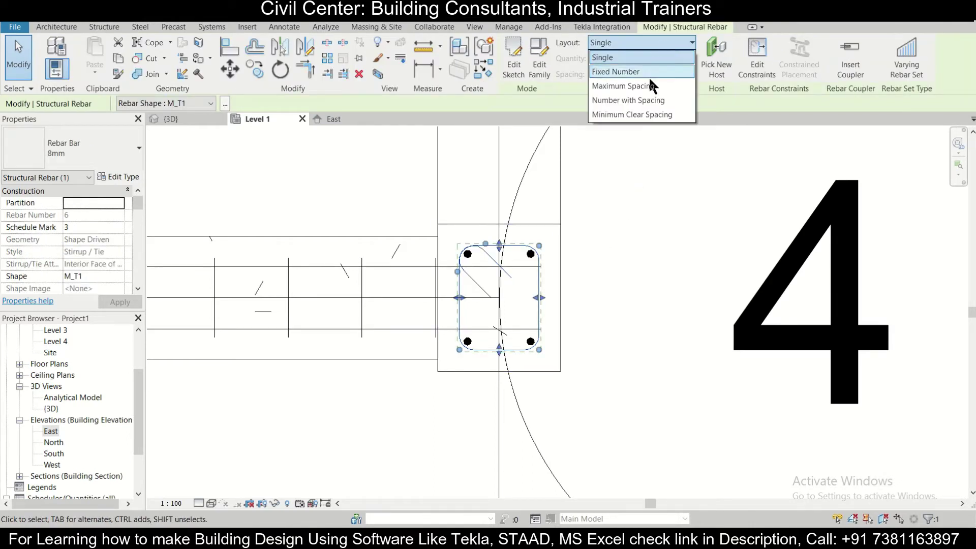
pyautogui.click(652, 84)
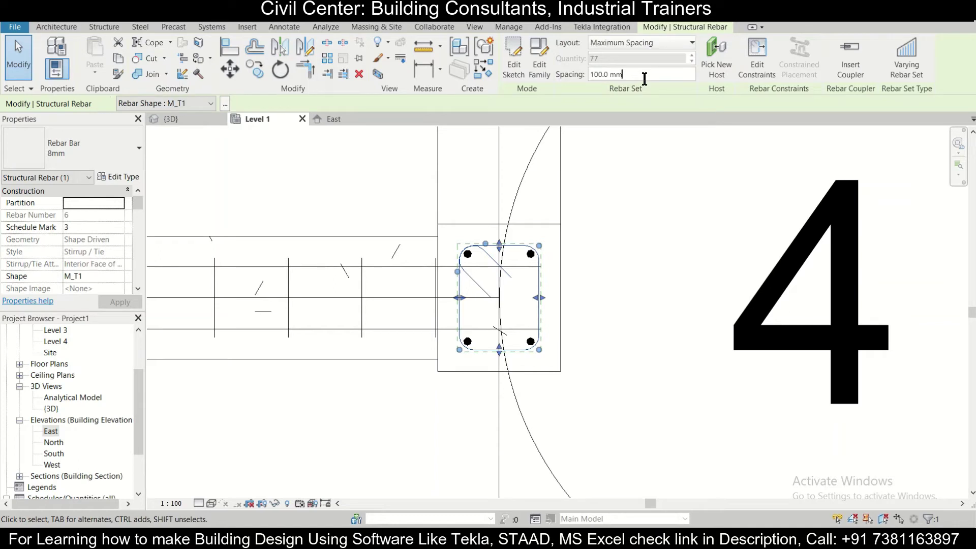
pyautogui.click(646, 75)
pyautogui.write('120')
pyautogui.click(648, 163)
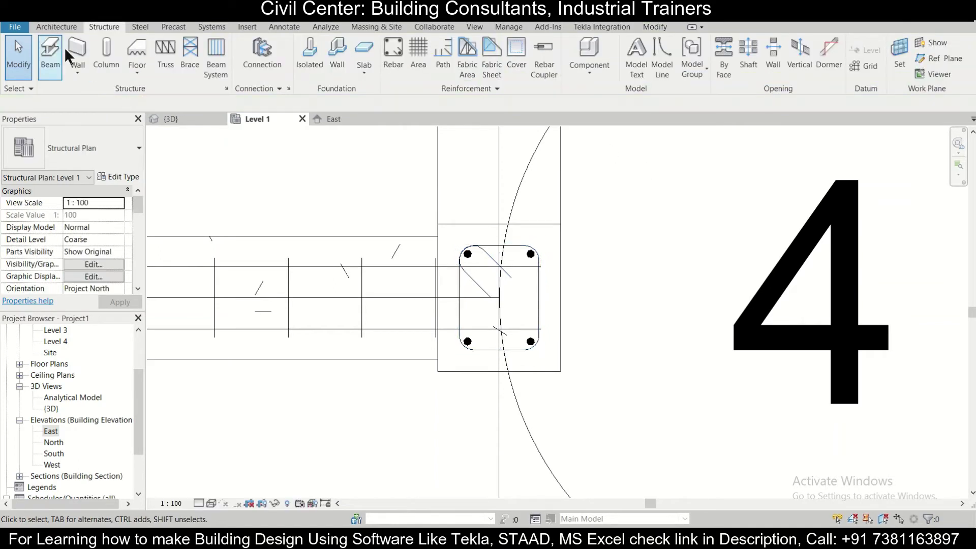
# - Examine the new ties and vertical bars along the column in the 3D view
pyautogui.click(182, 120)
pyautogui.scroll(5, 436, 234)
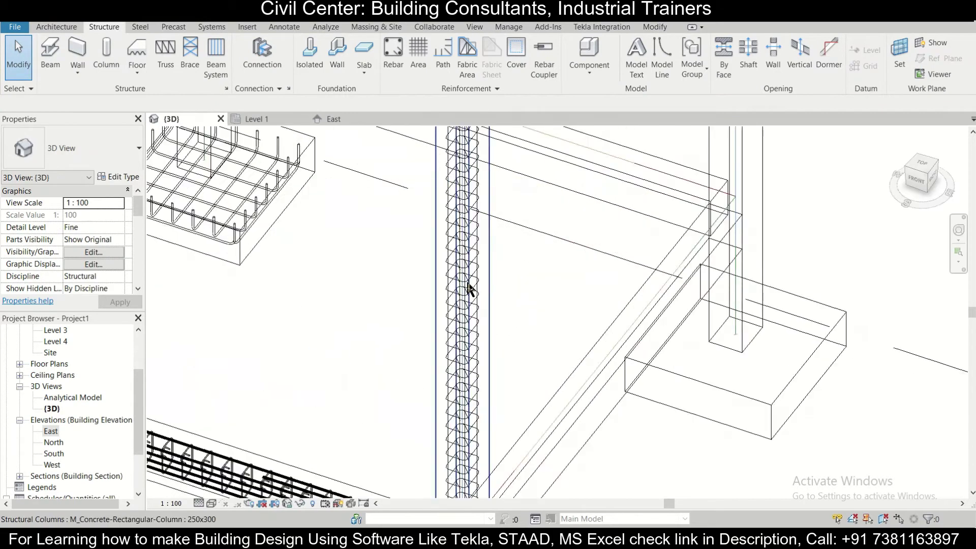
pyautogui.scroll(5, 468, 283)
pyautogui.scroll(-5, 469, 282)
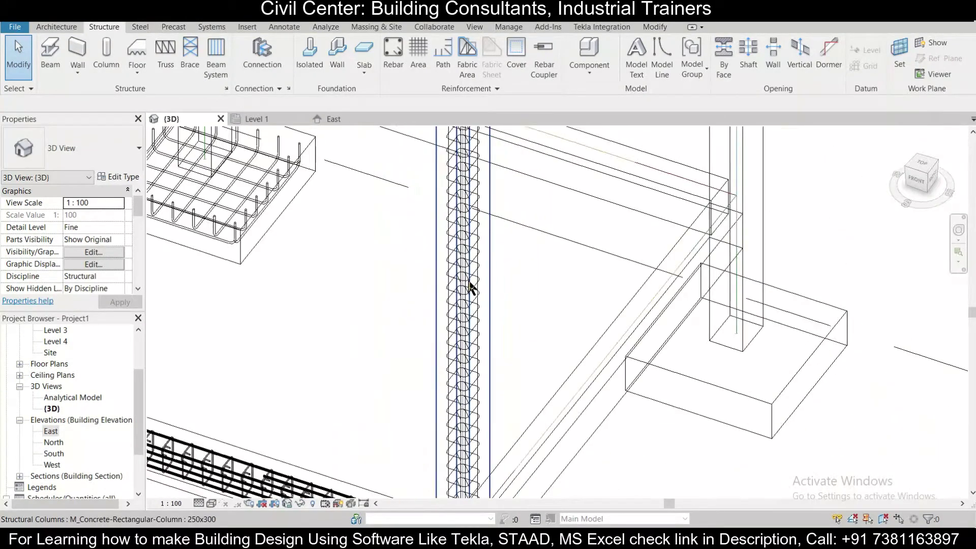
pyautogui.scroll(-5, 469, 287)
pyautogui.scroll(2, 423, 307)
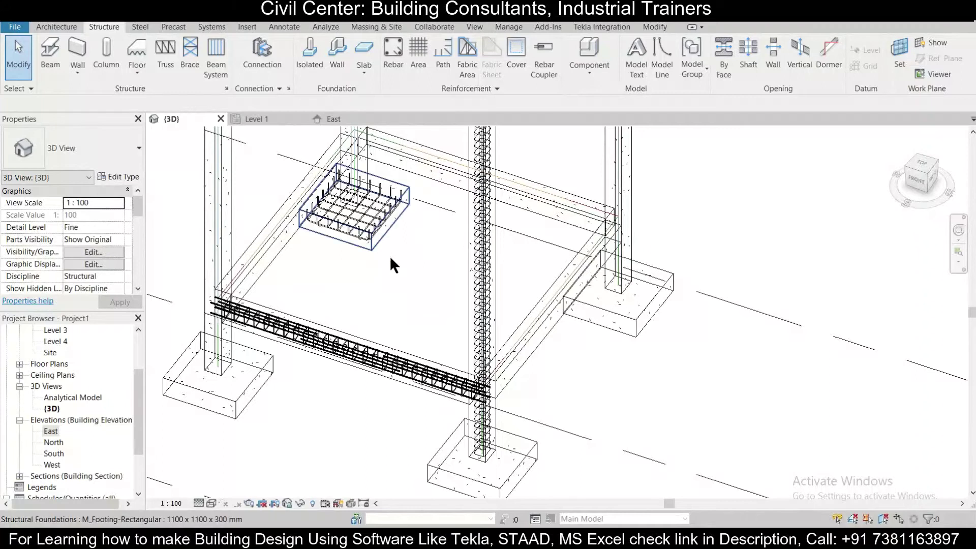
# - In the East elevation, override the grid 4 column's element graphics with a surface transparency of 73
pyautogui.click(335, 121)
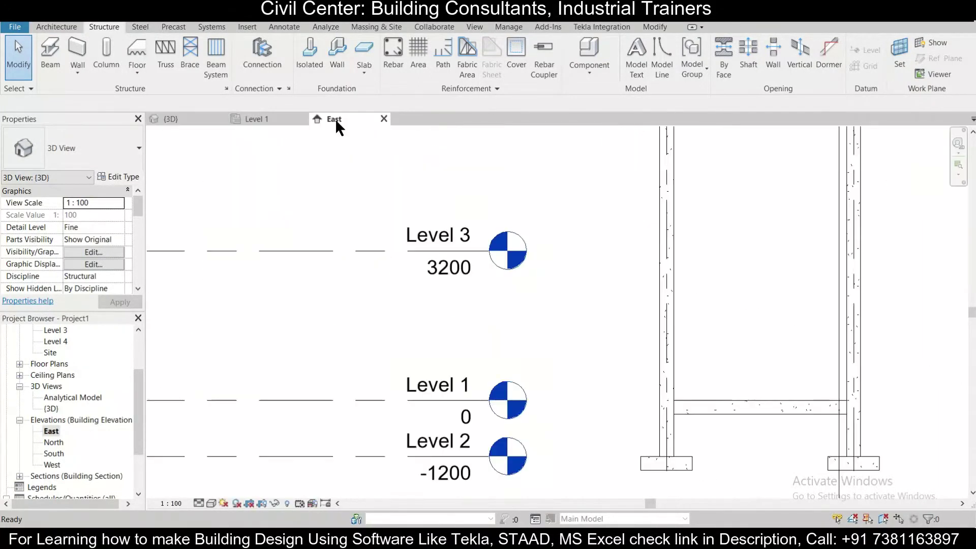
pyautogui.scroll(1, 608, 326)
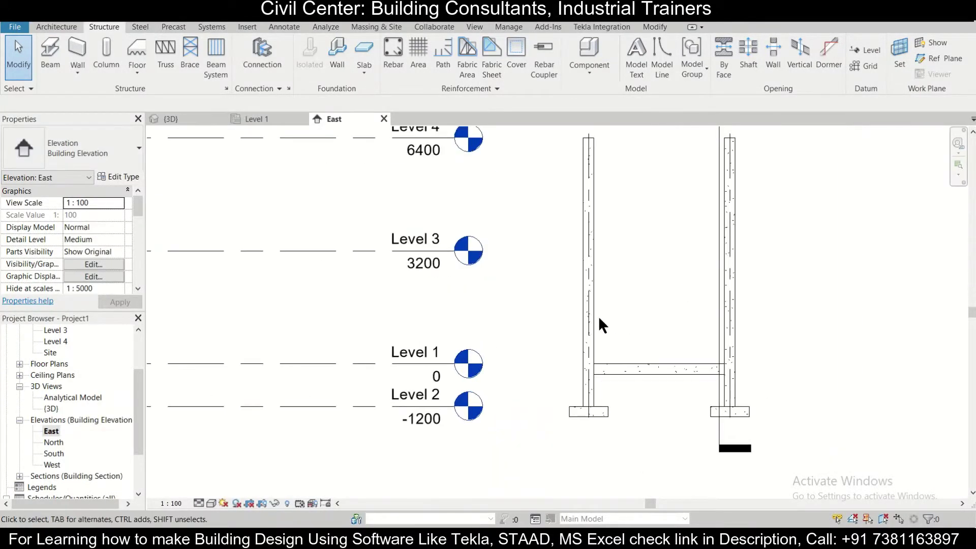
pyautogui.click(594, 326)
pyautogui.rightClick(595, 325)
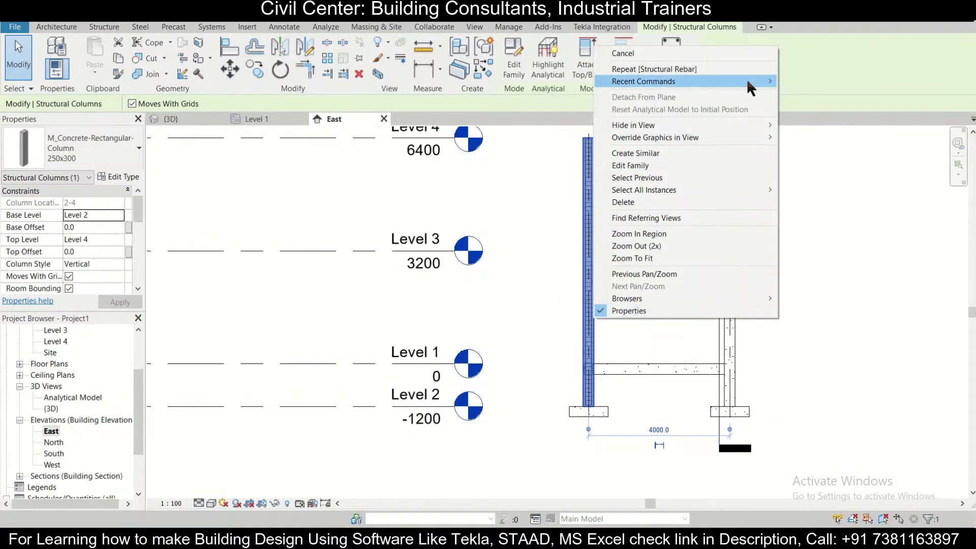
pyautogui.moveTo(752, 125)
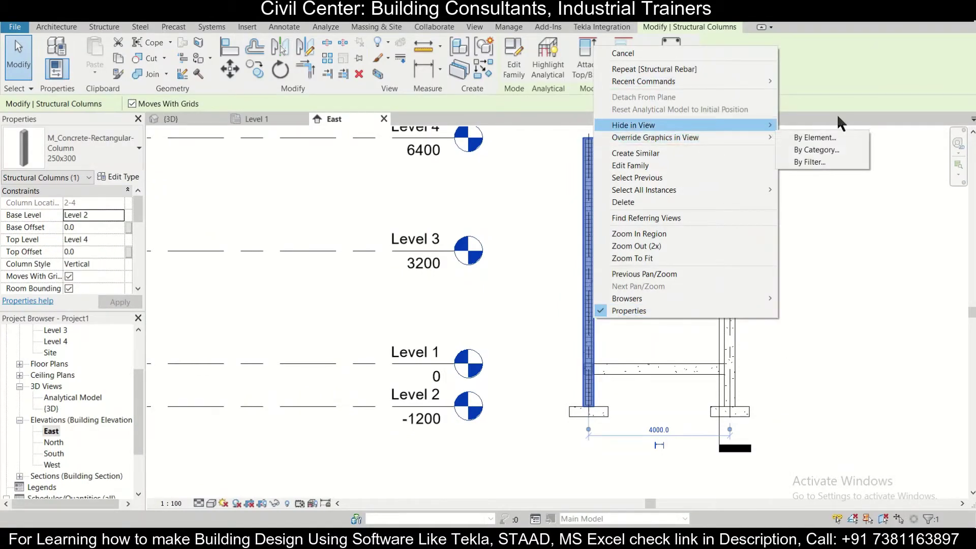
pyautogui.click(820, 138)
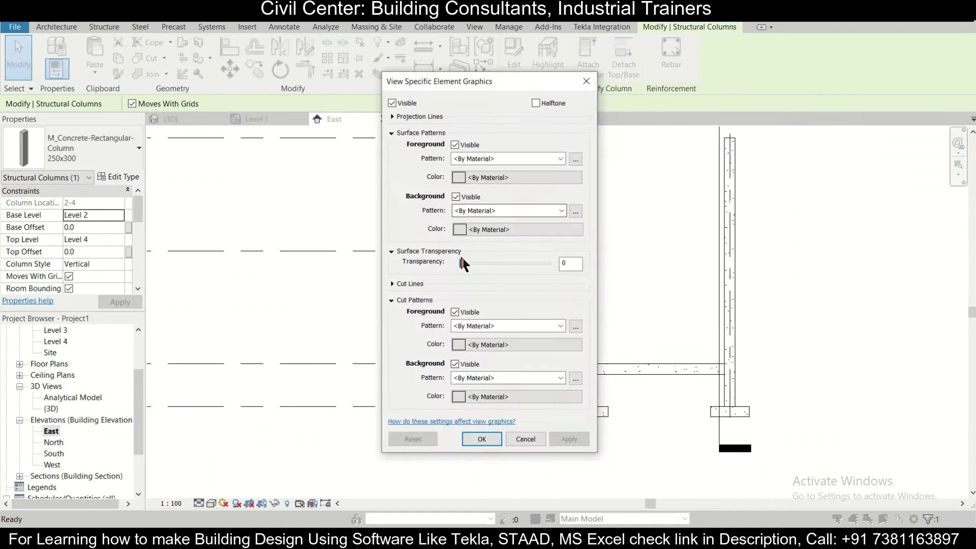
pyautogui.moveTo(461, 263); pyautogui.dragTo(526, 263)
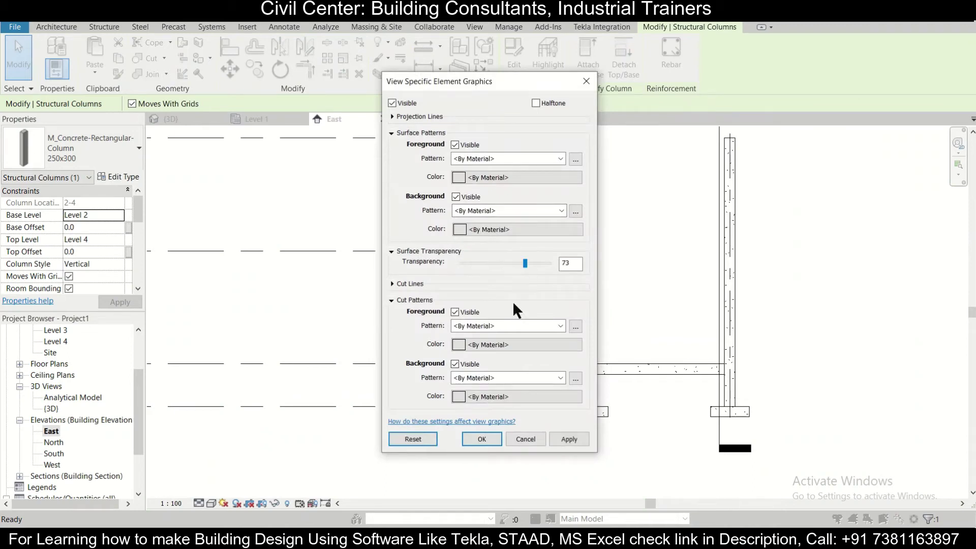
pyautogui.click(569, 439)
pyautogui.click(480, 439)
pyautogui.scroll(2, 600, 331)
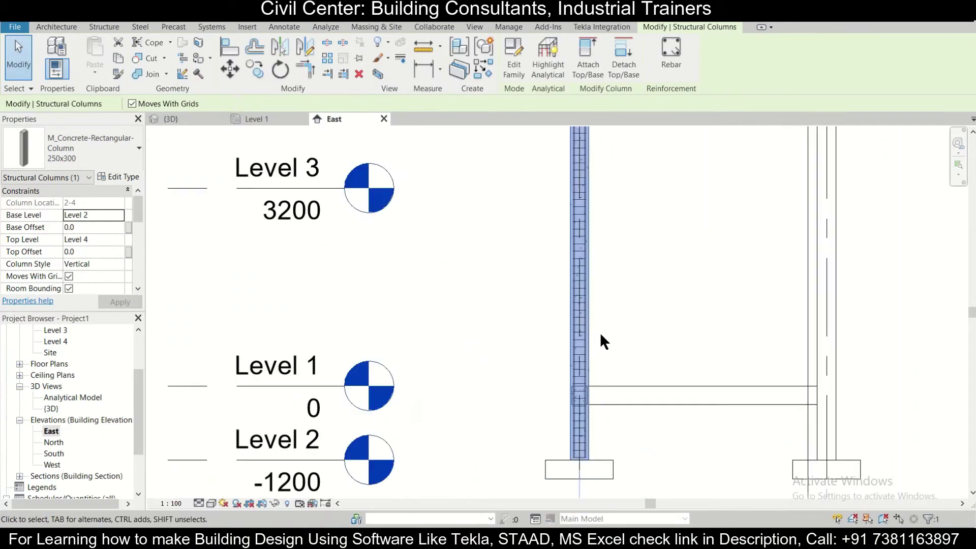
pyautogui.click(632, 312)
pyautogui.moveTo(620, 301); pyautogui.dragTo(600, 351, button='middle')
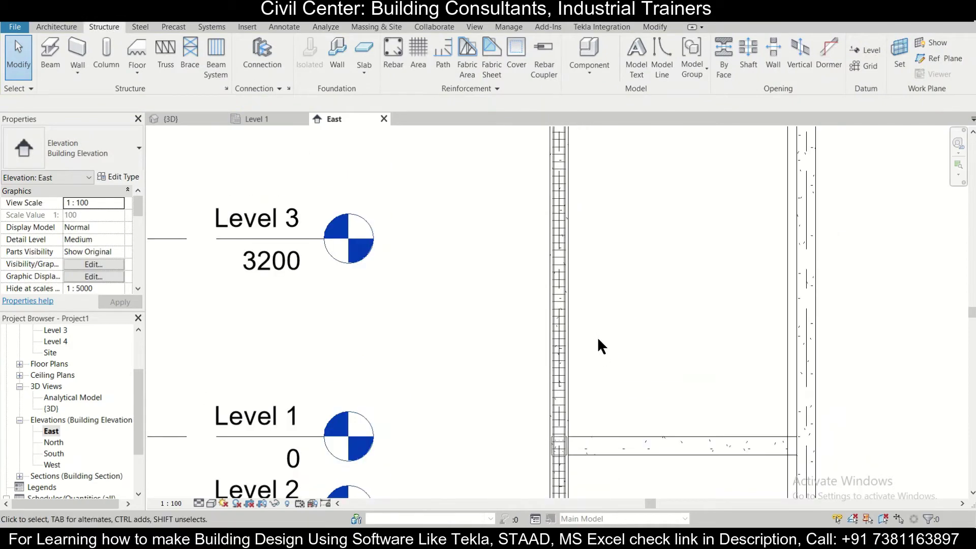
pyautogui.scroll(-2, 597, 336)
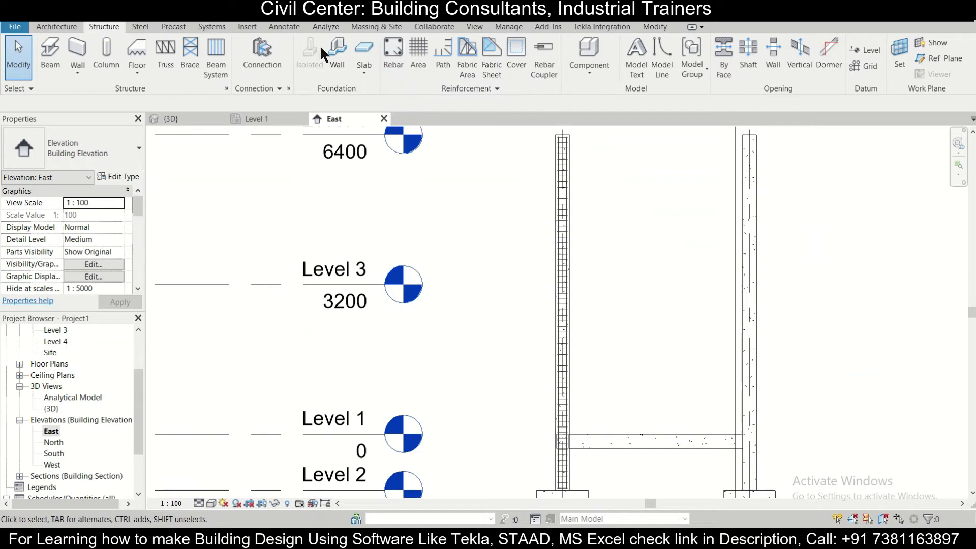
# - Split the grid 4 column about 1000 and 2200 mm below Level 4, at Level 3, about 1000 mm below it, again midway, and at Level 1
pyautogui.click(654, 28)
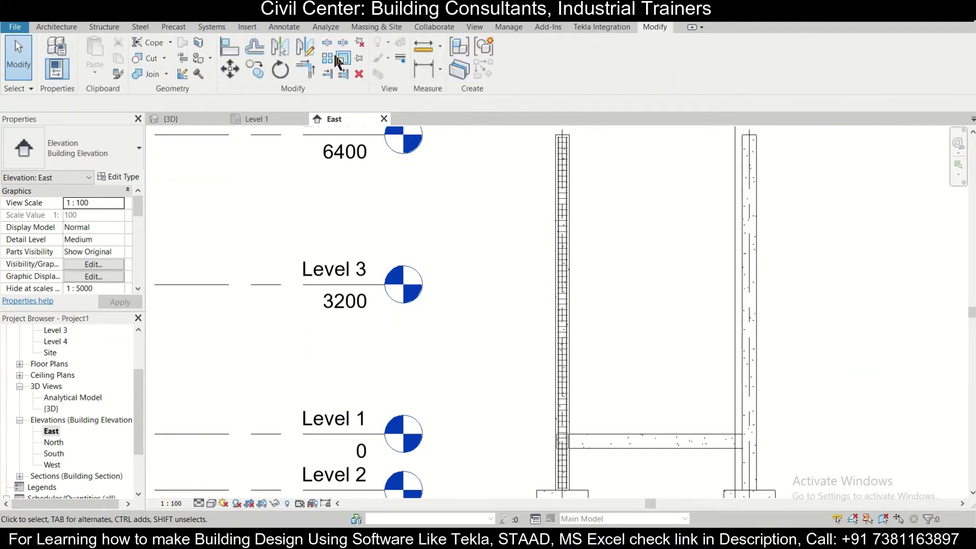
pyautogui.click(327, 43)
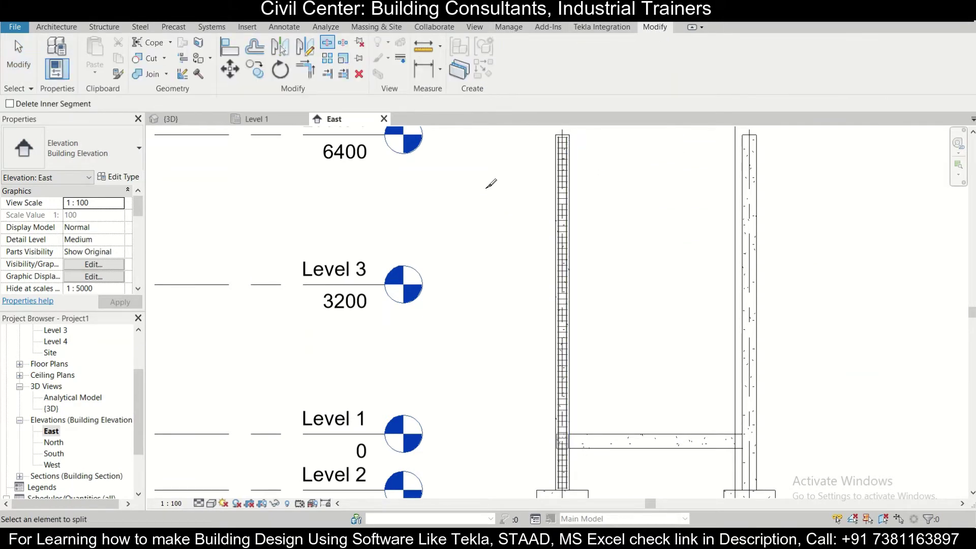
pyautogui.scroll(-1, 491, 183)
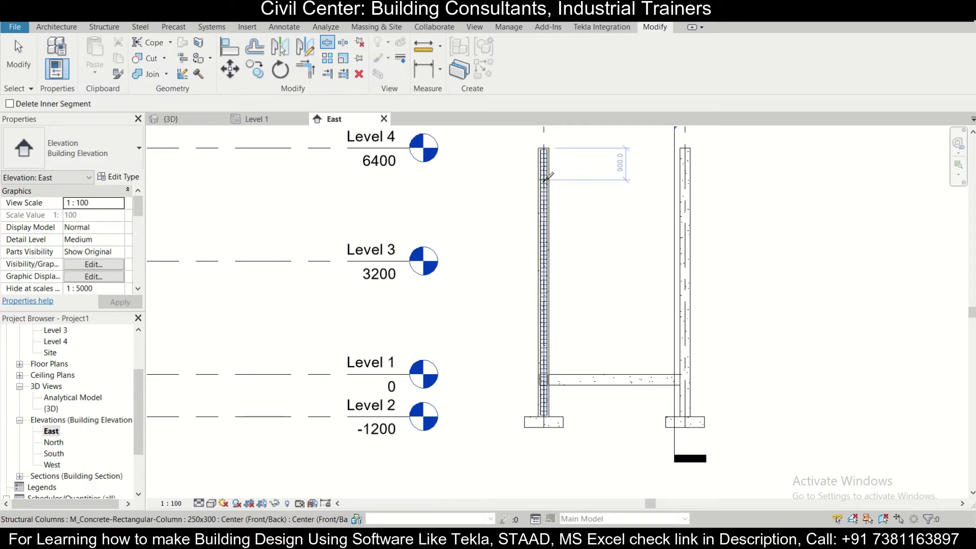
pyautogui.click(544, 183)
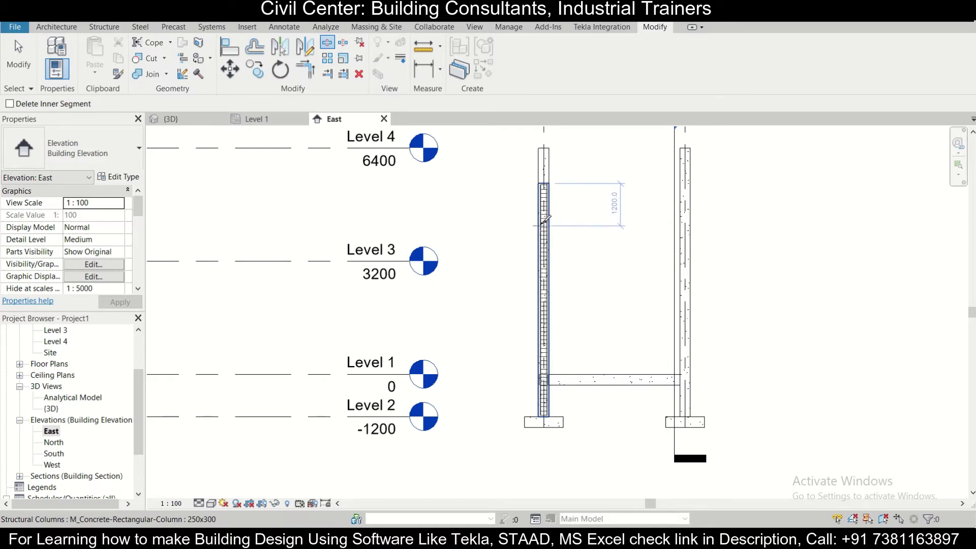
pyautogui.click(545, 224)
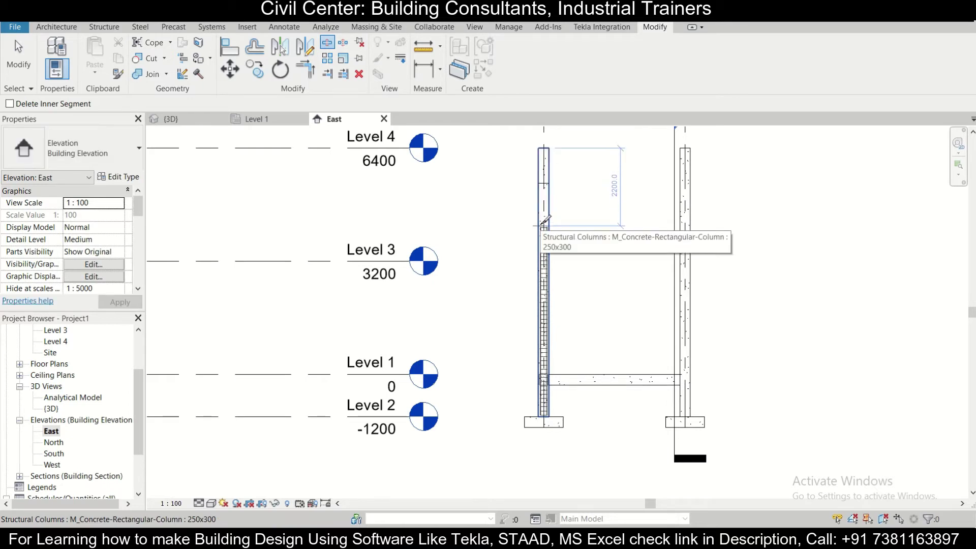
pyautogui.click(545, 261)
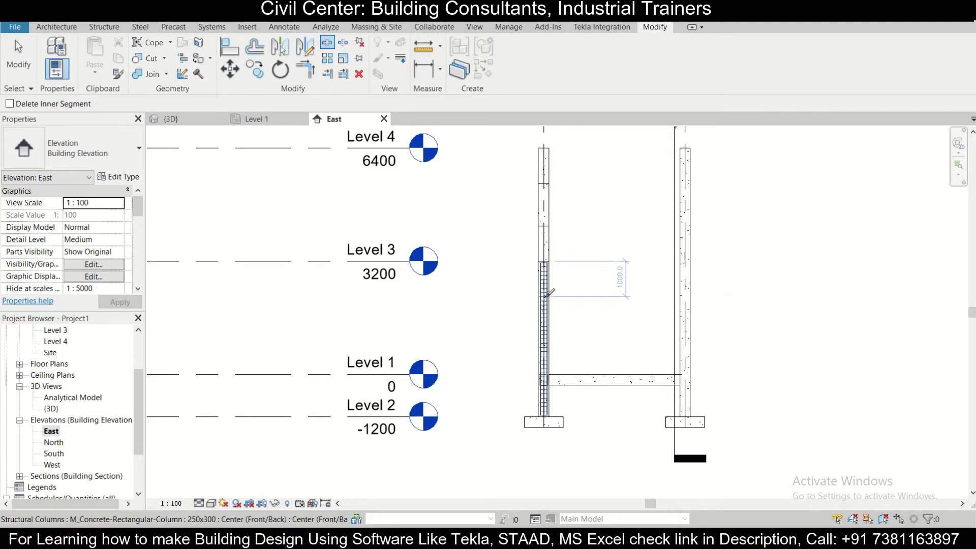
pyautogui.click(544, 297)
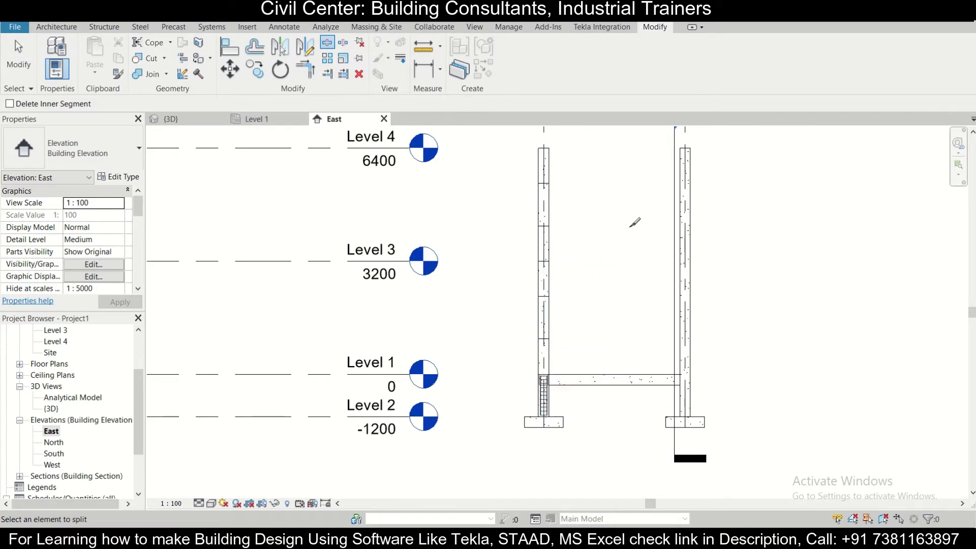
pyautogui.press('Escape')
# - Stretch the 16 mm vertical bar on the column's left face from Level 1 up to the column top at Level 4
pyautogui.scroll(5, 526, 406)
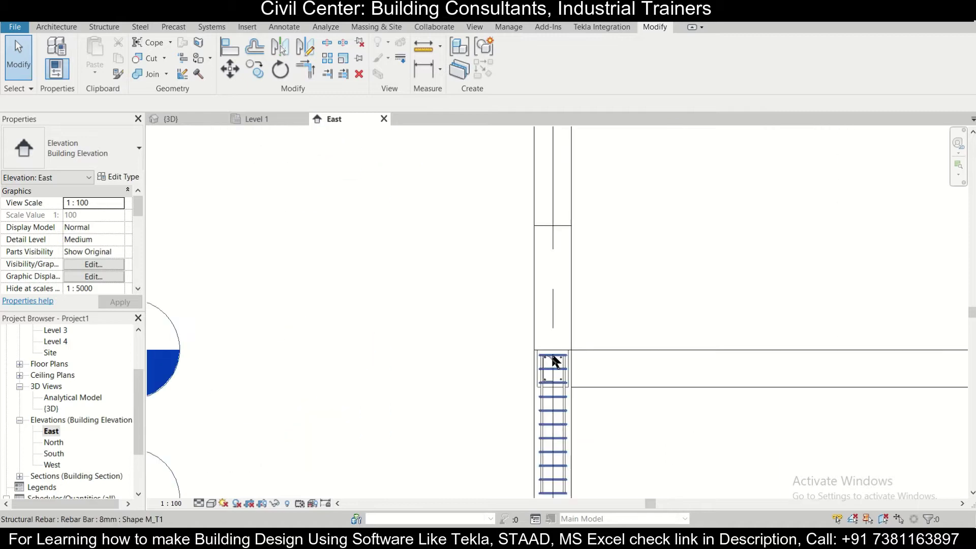
pyautogui.click(538, 374)
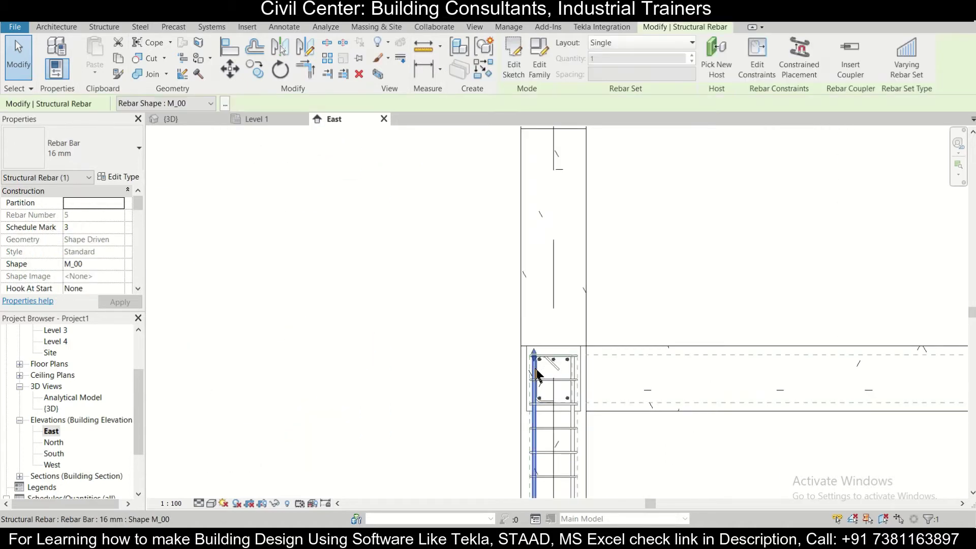
pyautogui.scroll(-6, 534, 356)
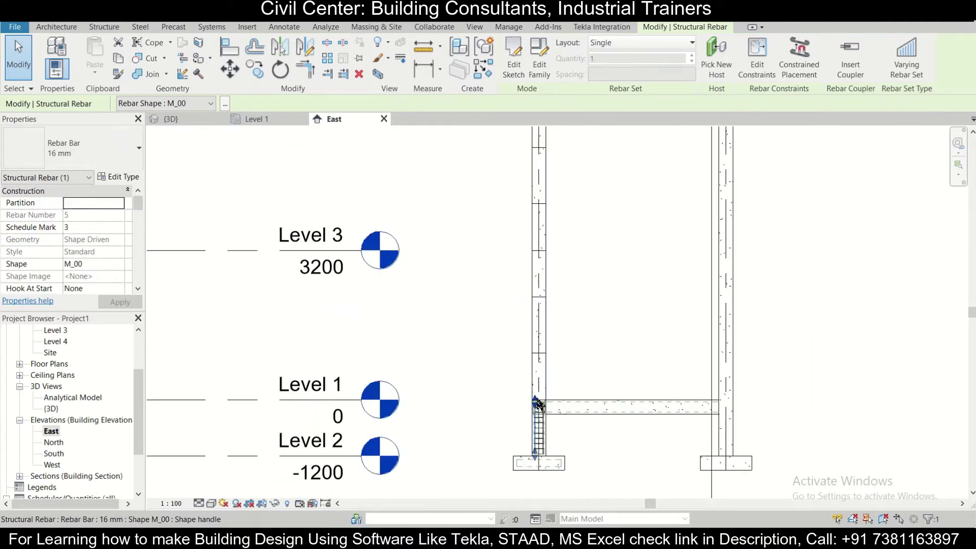
pyautogui.scroll(-2, 538, 404)
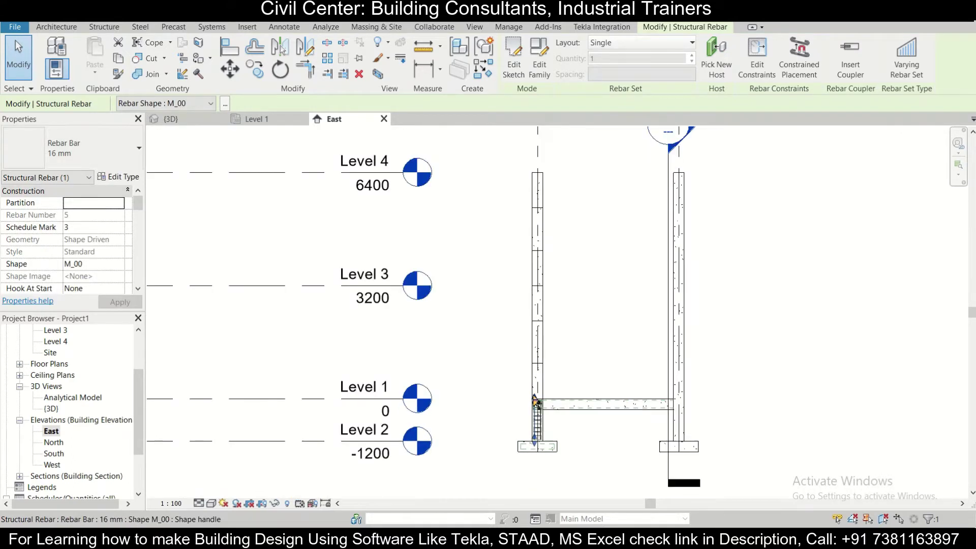
pyautogui.moveTo(536, 401); pyautogui.dragTo(533, 228)
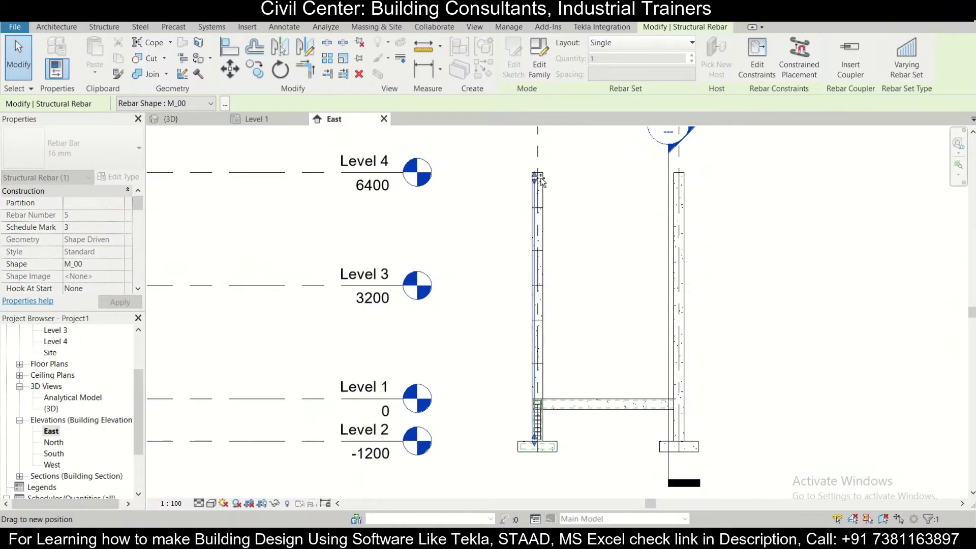
pyautogui.moveTo(541, 174); pyautogui.dragTo(539, 172)
# - Stretch the 16 mm vertical bar on the column's right face up to the column top at Level 4
pyautogui.scroll(5, 545, 408)
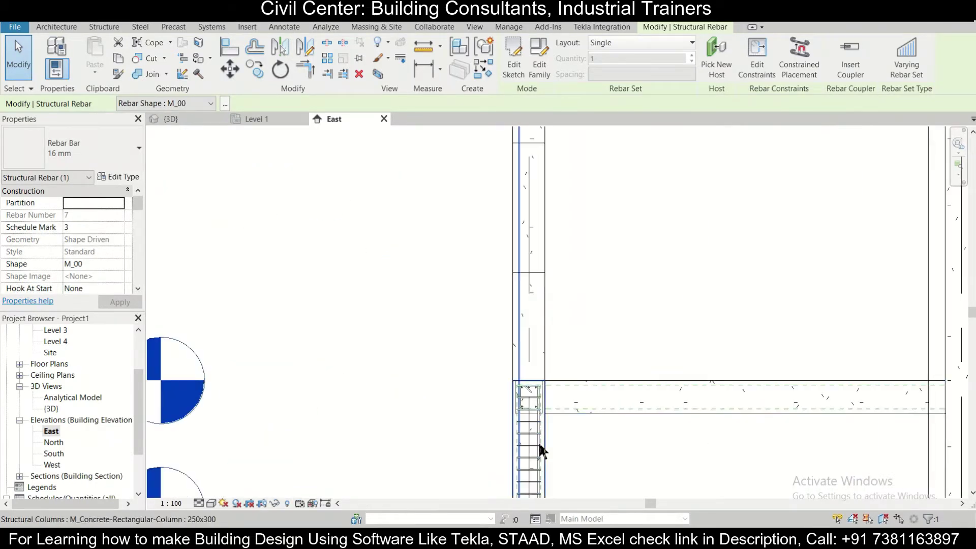
pyautogui.scroll(5, 539, 437)
pyautogui.click(544, 235)
pyautogui.scroll(-5, 545, 229)
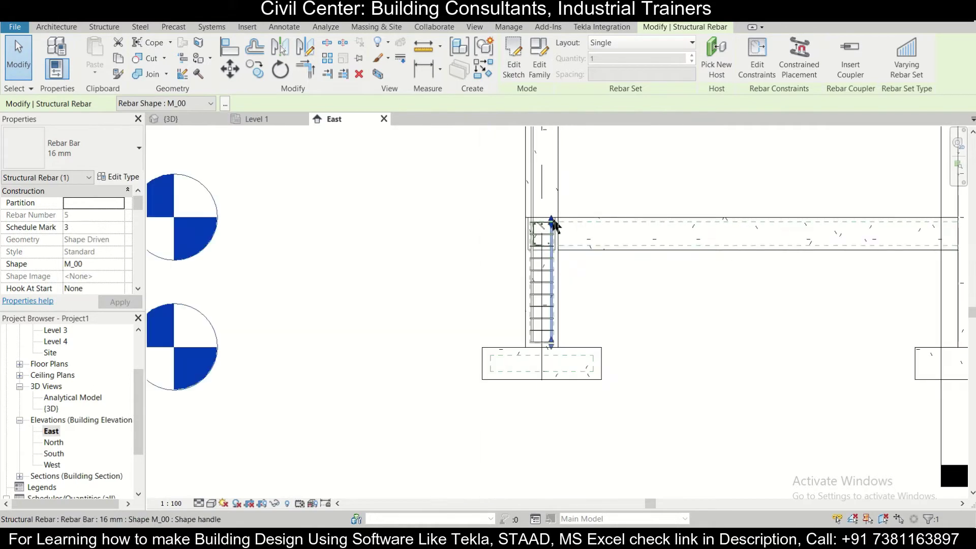
pyautogui.moveTo(553, 223); pyautogui.dragTo(571, 180)
pyautogui.scroll(-3, 571, 181)
pyautogui.moveTo(570, 157); pyautogui.dragTo(570, 488, button='middle')
pyautogui.moveTo(571, 180); pyautogui.dragTo(562, 266)
pyautogui.click(584, 292)
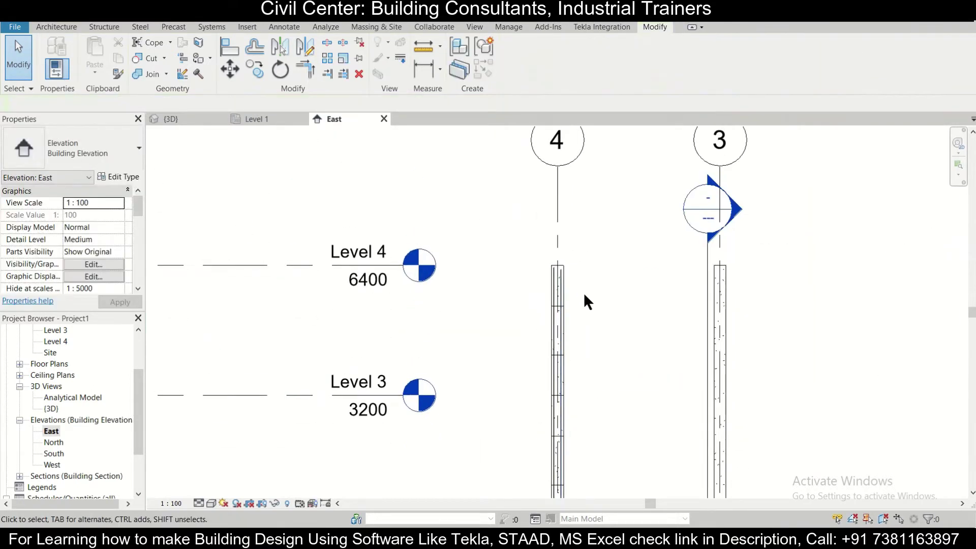
pyautogui.scroll(-1, 553, 351)
pyautogui.scroll(-2, 570, 233)
pyautogui.scroll(5, 551, 188)
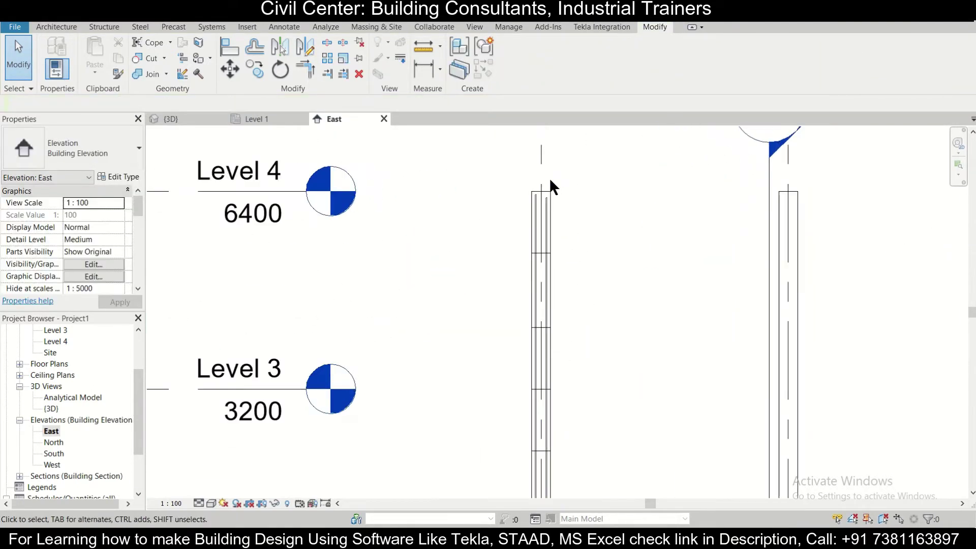
pyautogui.click(549, 216)
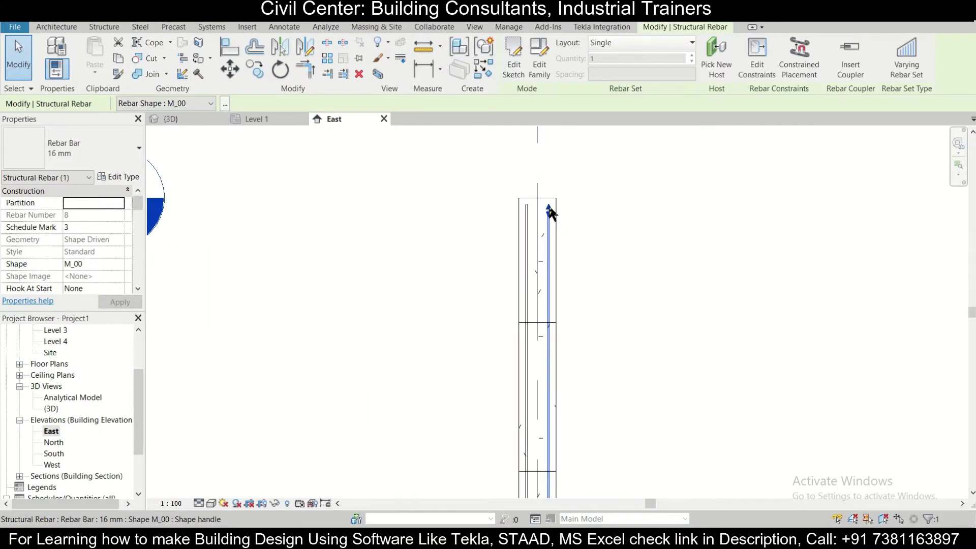
pyautogui.click(619, 224)
# - Copy the 8mm M_T1 tie set from the column's lowest segment to the segment starting just above the beam at Level 1
pyautogui.scroll(-2, 575, 257)
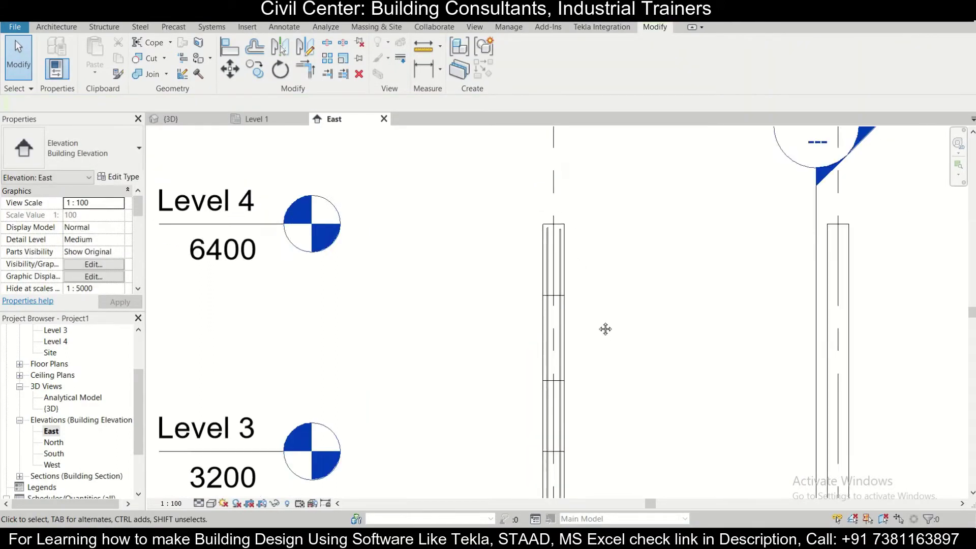
pyautogui.moveTo(605, 329); pyautogui.dragTo(570, 165, button='middle')
pyautogui.scroll(-2, 588, 450)
pyautogui.scroll(4, 531, 457)
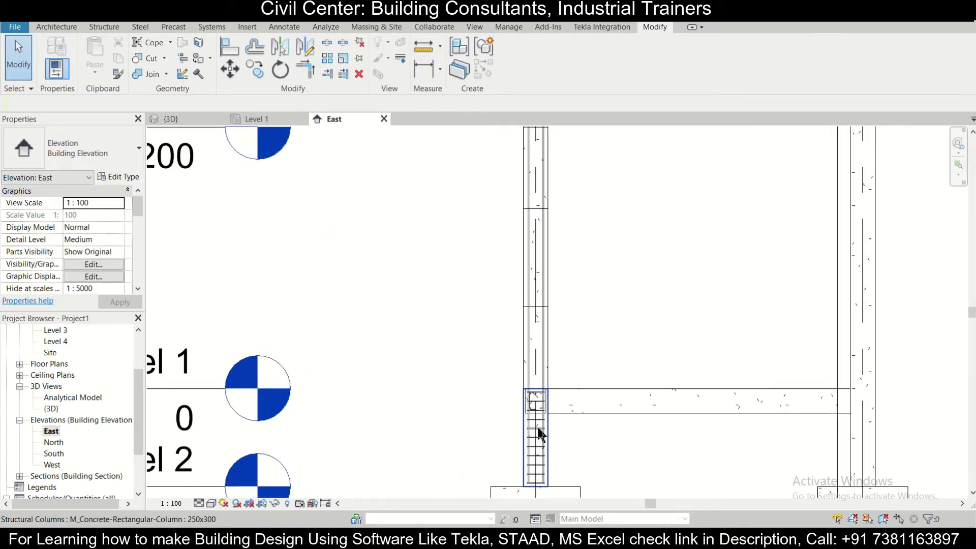
pyautogui.scroll(-2, 543, 475)
pyautogui.scroll(5, 536, 468)
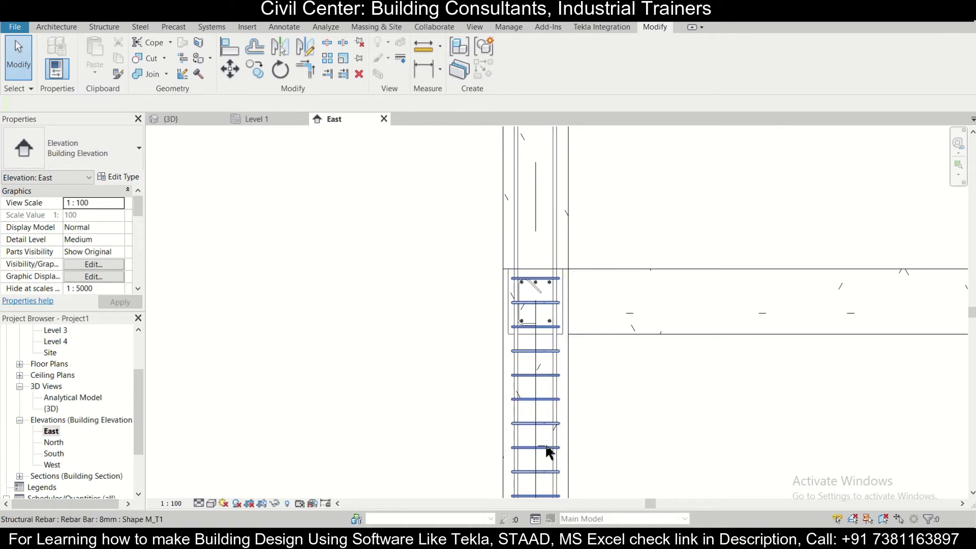
pyautogui.click(545, 443)
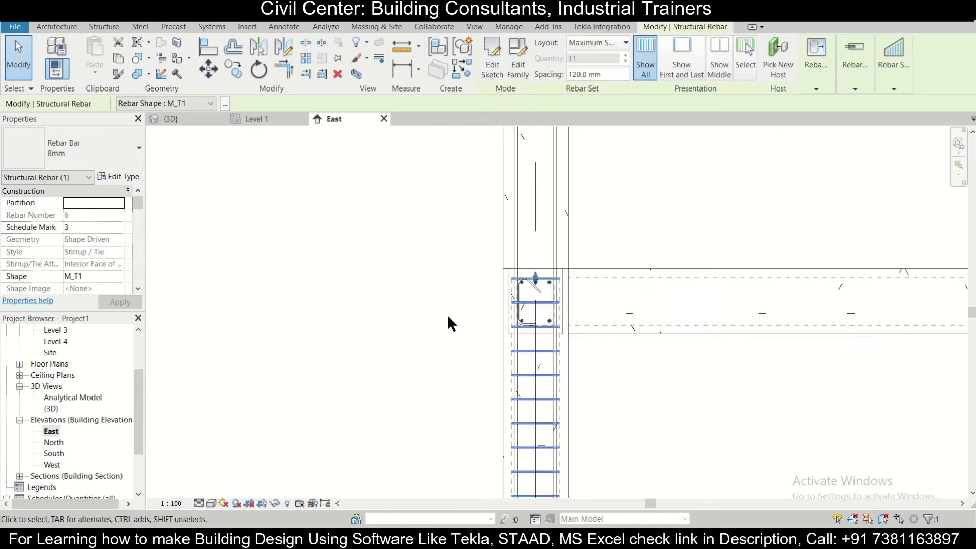
pyautogui.scroll(-1, 438, 321)
pyautogui.scroll(-1, 437, 323)
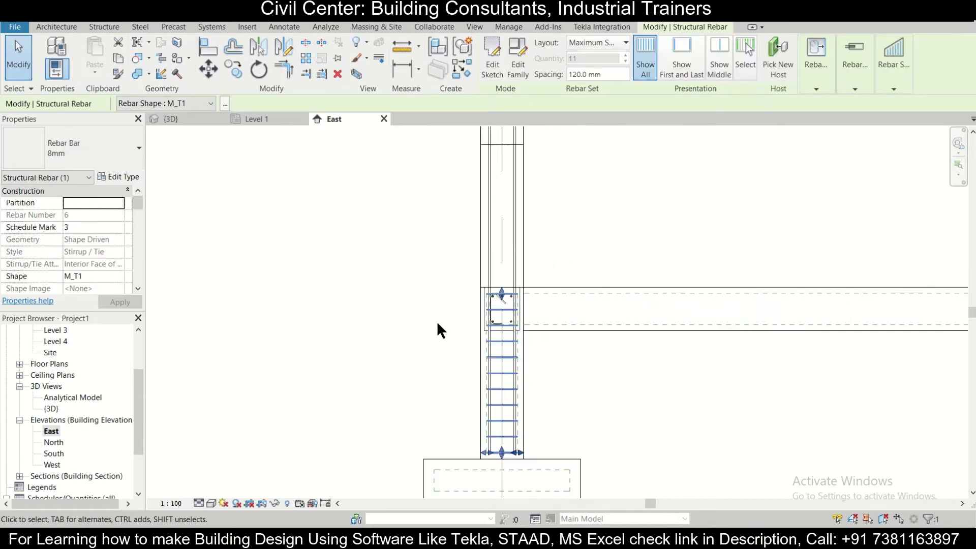
pyautogui.click(234, 70)
pyautogui.scroll(3, 480, 460)
pyautogui.click(493, 448)
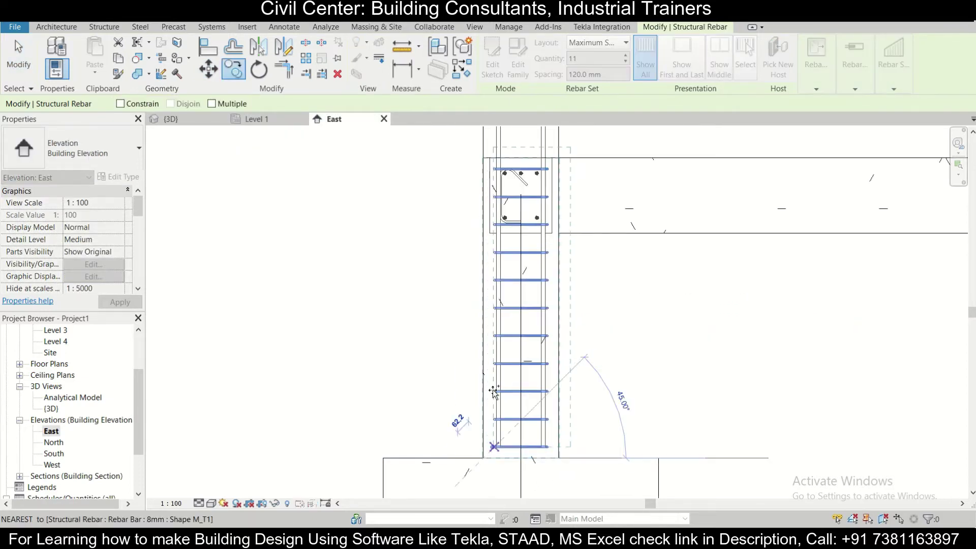
pyautogui.moveTo(492, 159); pyautogui.dragTo(501, 341, button='middle')
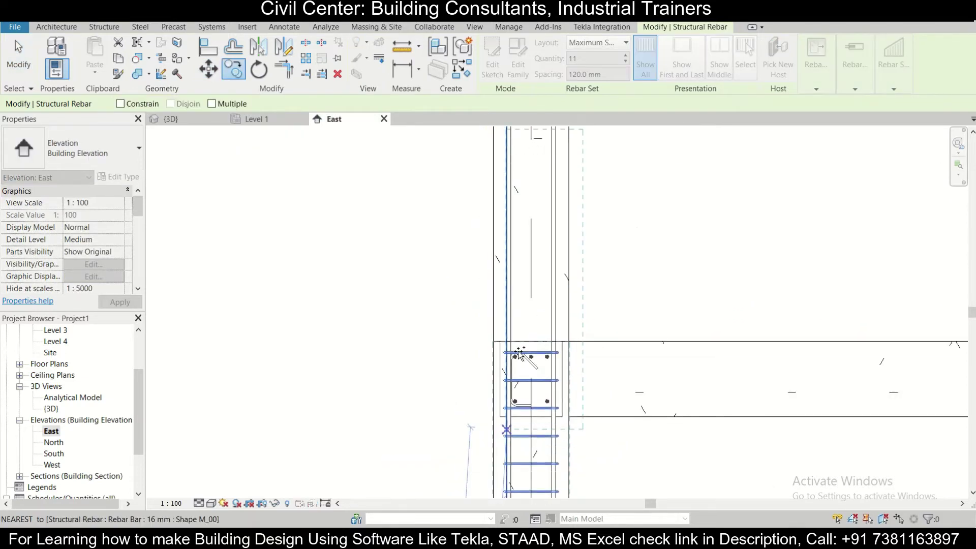
pyautogui.click(494, 342)
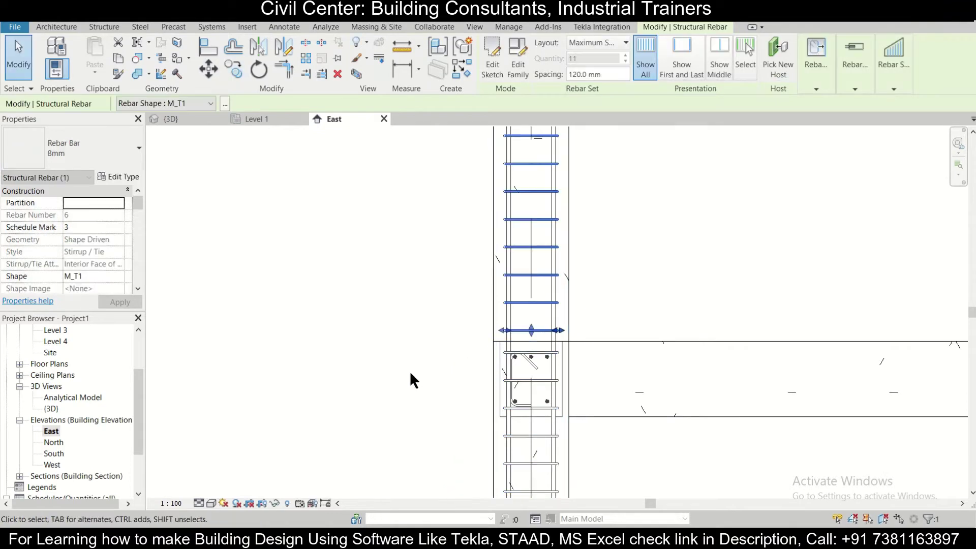
pyautogui.moveTo(409, 371); pyautogui.dragTo(422, 440, button='middle')
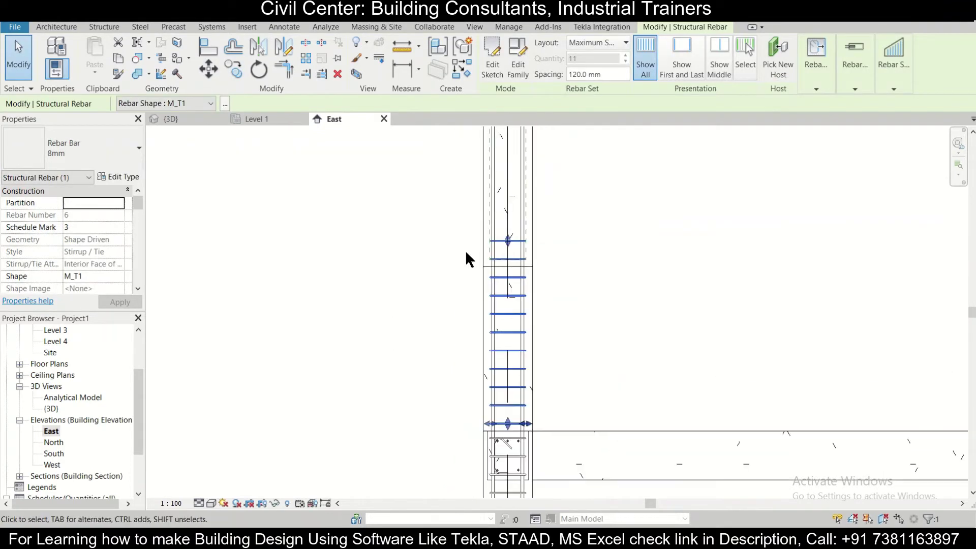
# - Shorten the 8mm M_T1 tie set above the Level 1 beam to end just below its segment's top, and check it in 3D
pyautogui.press('Escape')
pyautogui.click(508, 241)
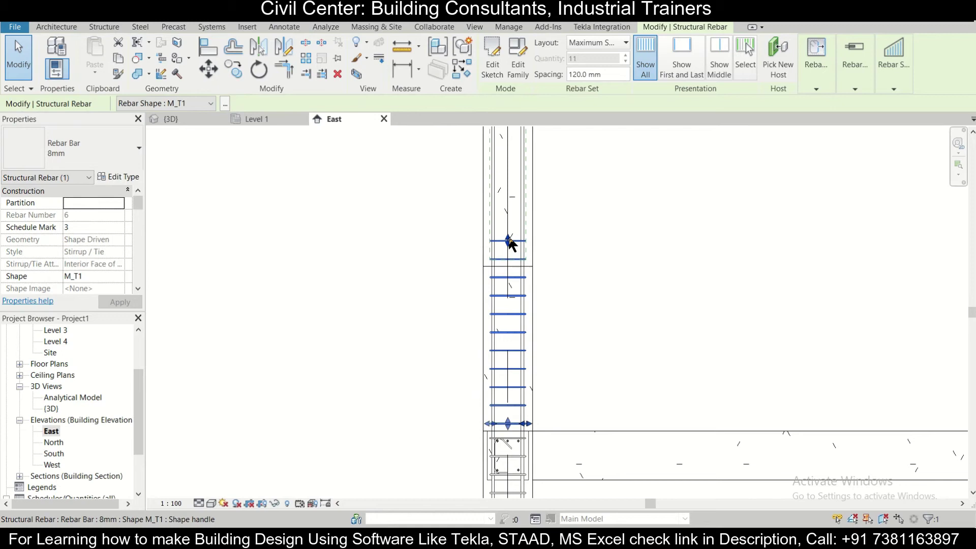
pyautogui.scroll(2, 508, 241)
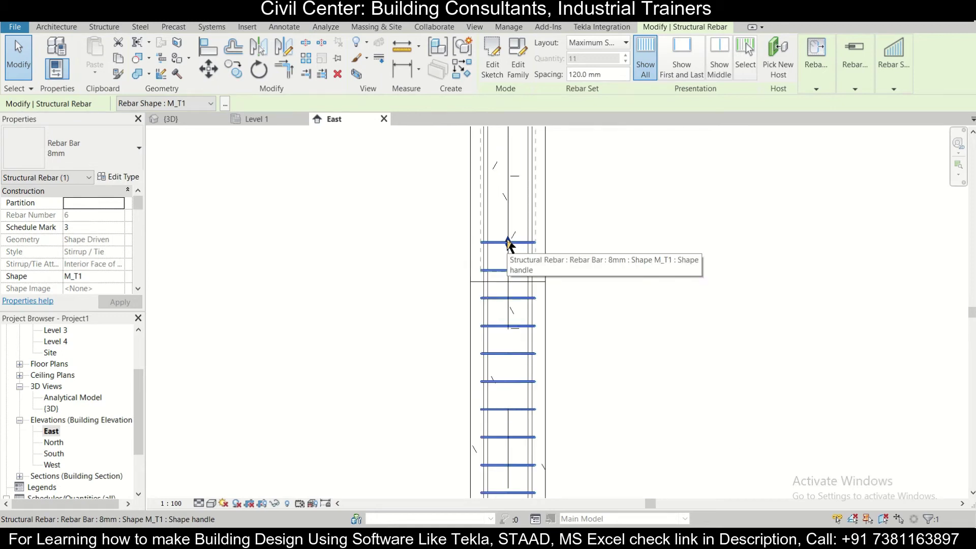
pyautogui.moveTo(508, 243); pyautogui.dragTo(505, 290)
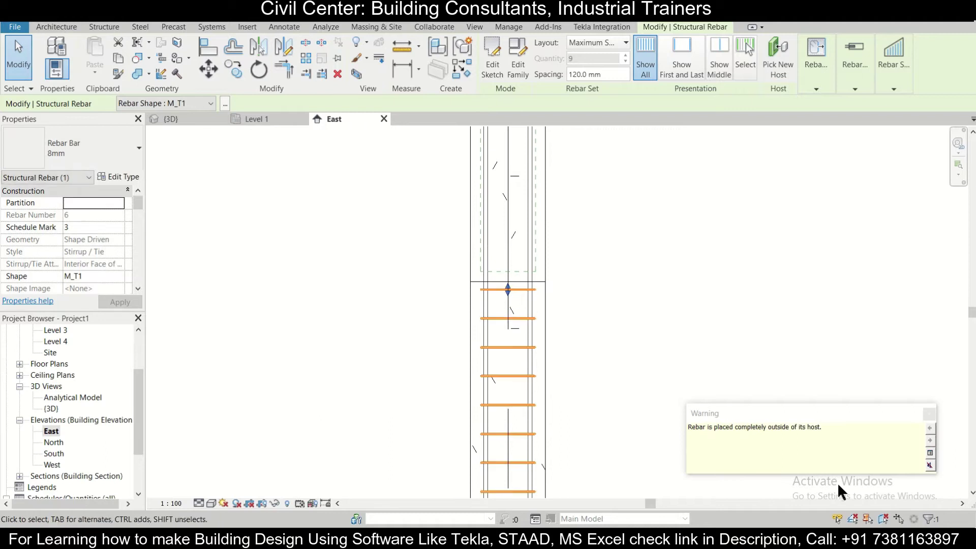
pyautogui.click(929, 414)
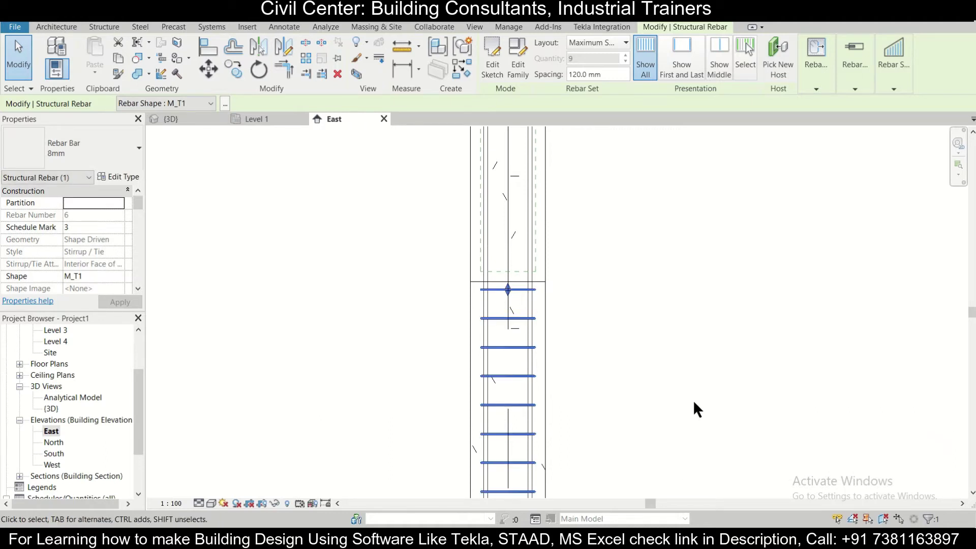
pyautogui.click(247, 200)
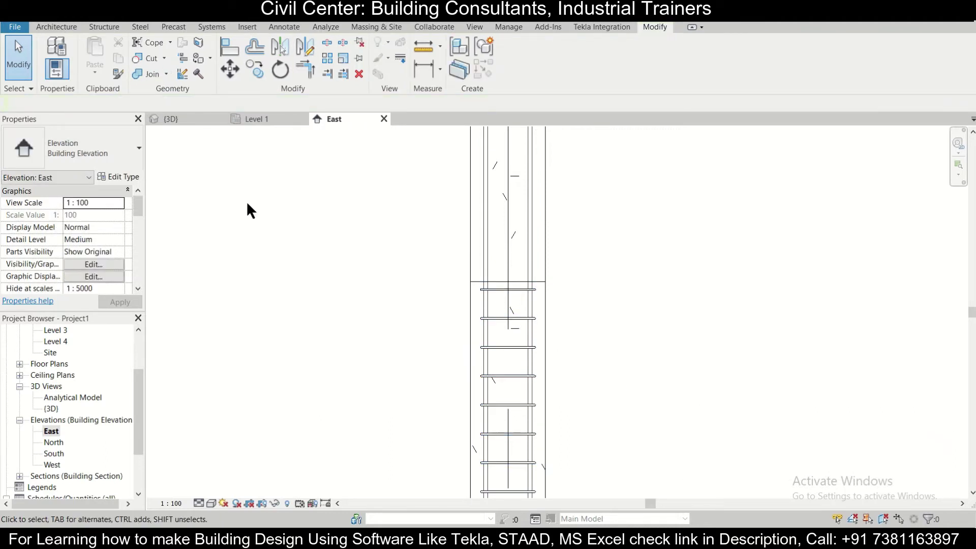
pyautogui.click(168, 120)
pyautogui.scroll(5, 493, 359)
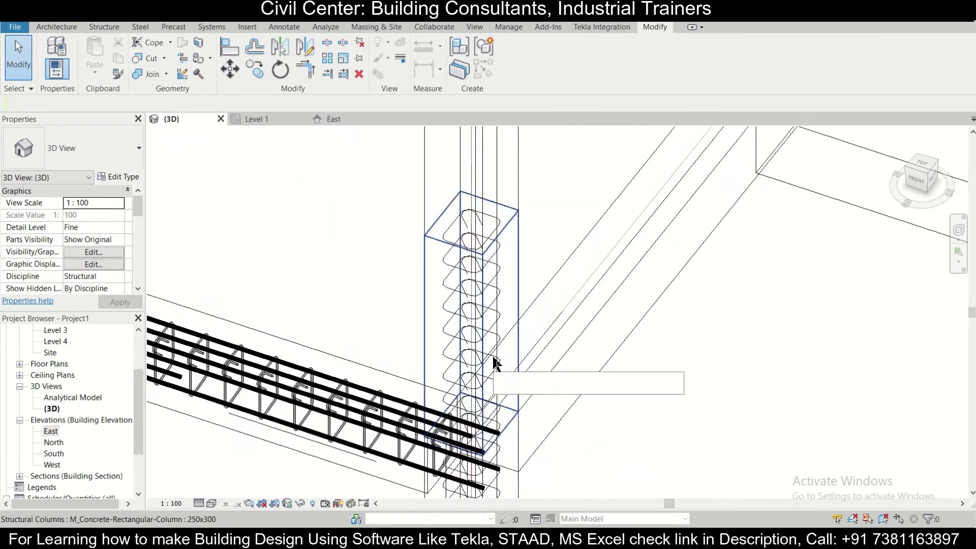
pyautogui.scroll(-4, 493, 358)
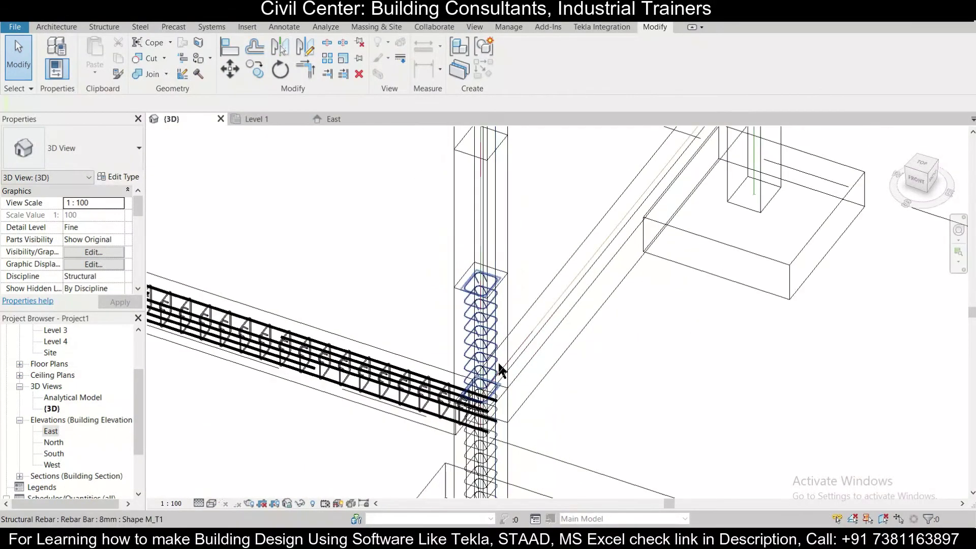
# - In the East elevation, copy the shortened tie set from the segment above the Level 1 beam to the next segment up
pyautogui.click(342, 119)
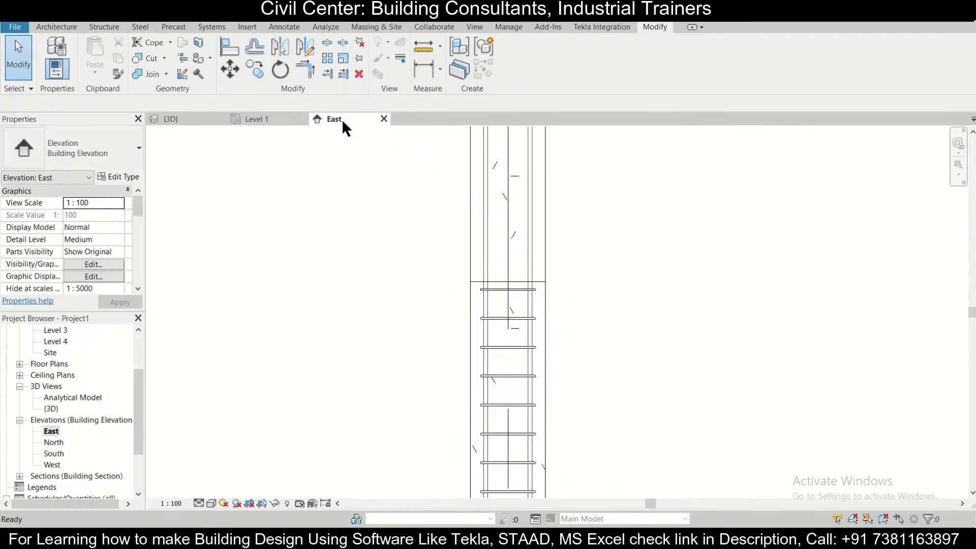
pyautogui.scroll(-1, 514, 291)
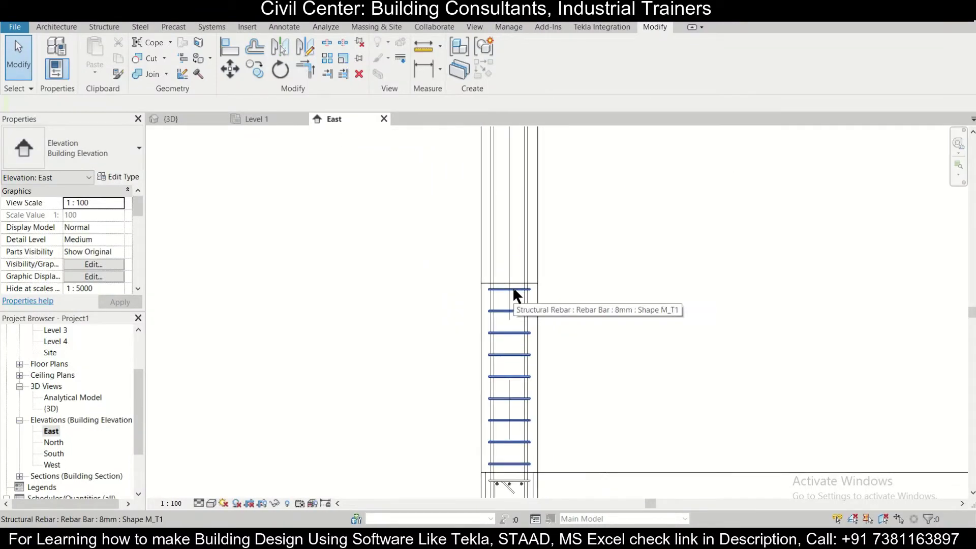
pyautogui.moveTo(524, 290); pyautogui.dragTo(525, 349, button='middle')
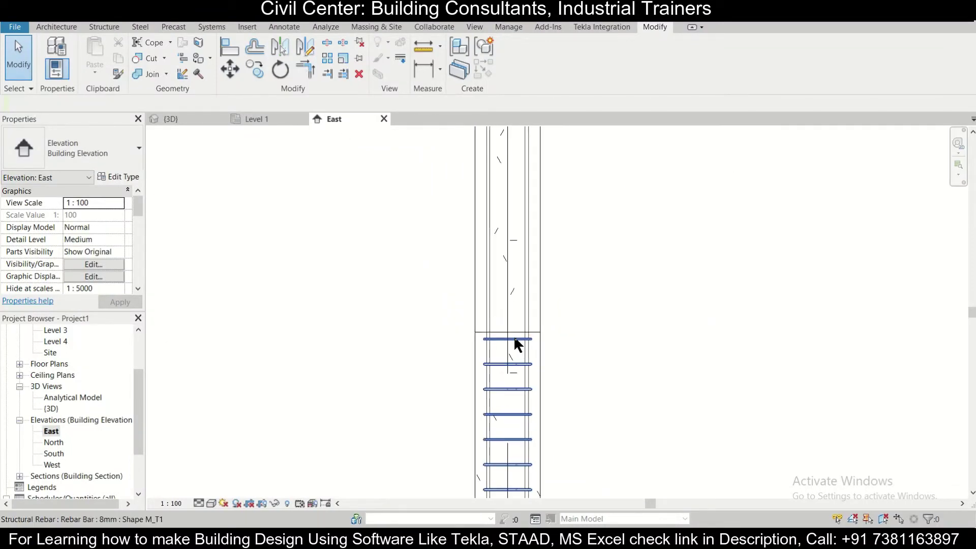
pyautogui.click(513, 335)
pyautogui.scroll(-1, 575, 381)
pyautogui.moveTo(574, 381); pyautogui.dragTo(568, 350, button='middle')
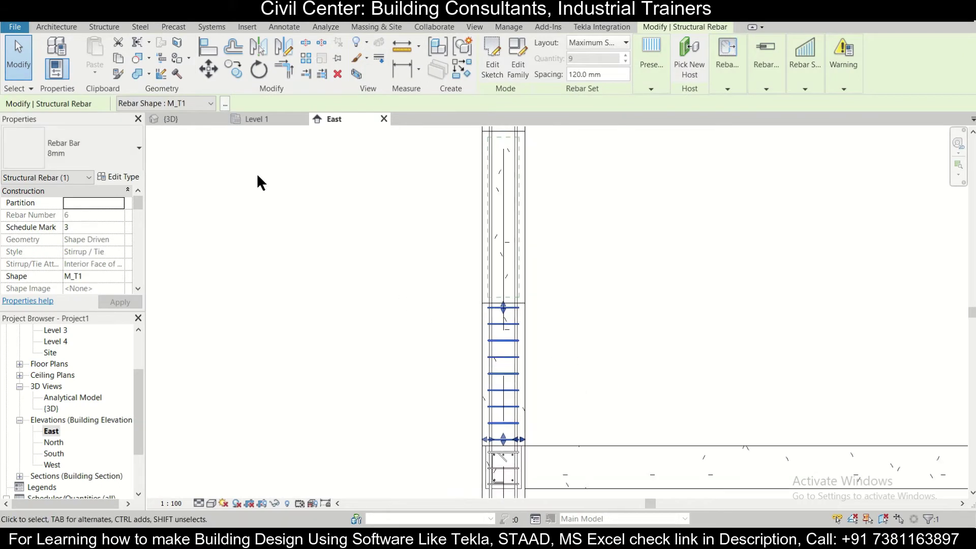
pyautogui.click(238, 75)
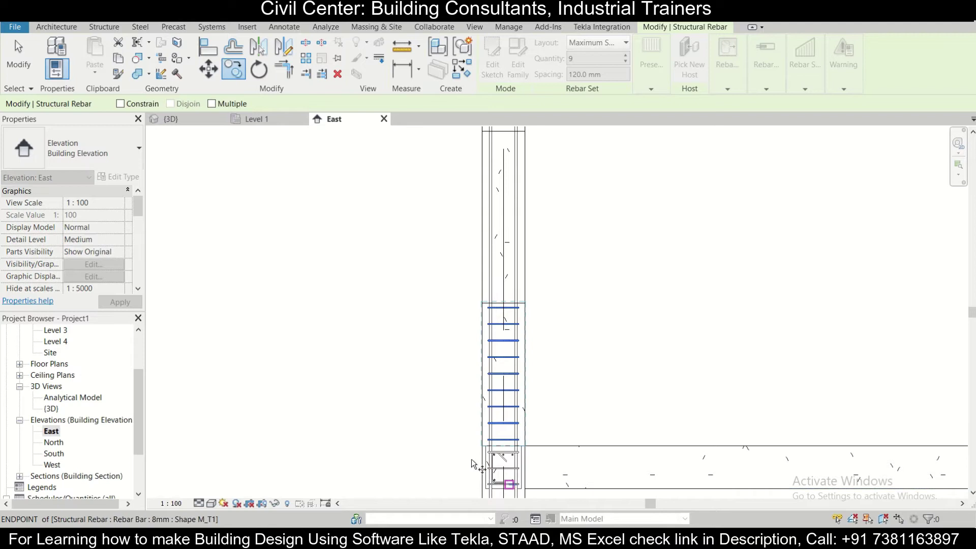
pyautogui.scroll(3, 471, 459)
pyautogui.click(494, 434)
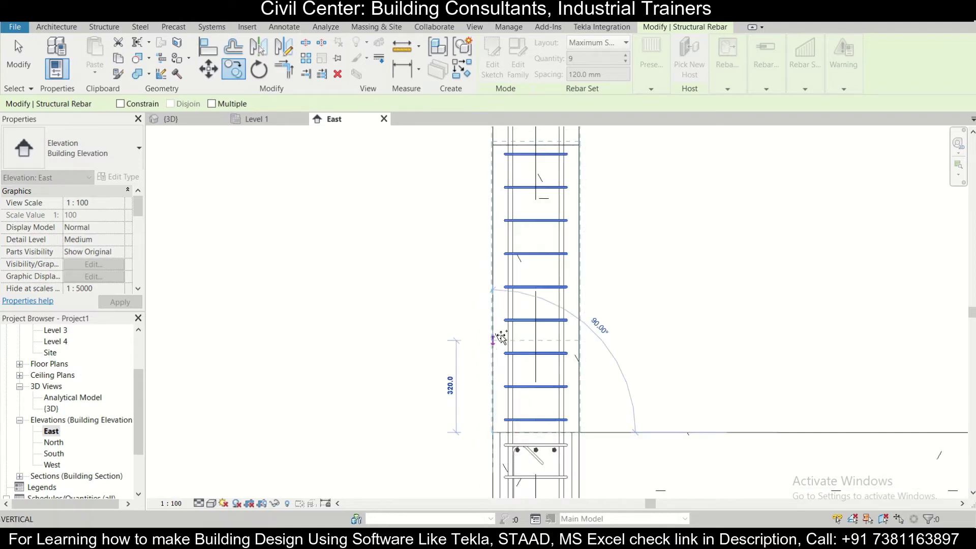
pyautogui.moveTo(509, 326); pyautogui.dragTo(513, 539, button='middle')
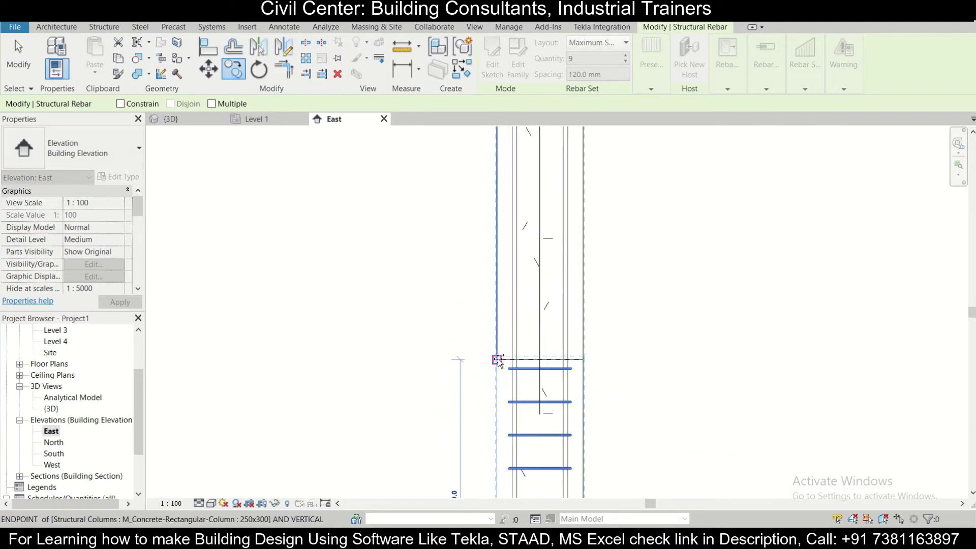
pyautogui.click(497, 360)
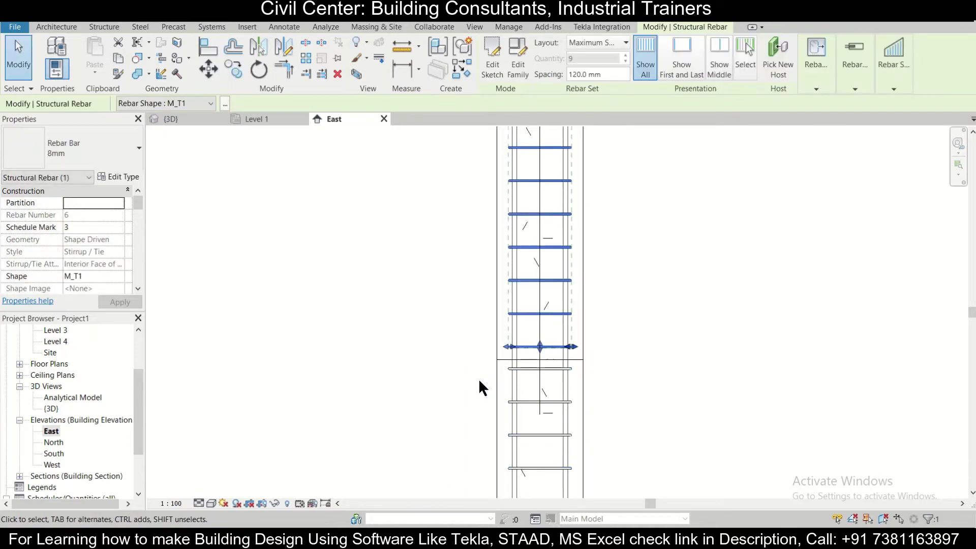
# - Copy the newly placed tie set two segments higher, into the column segment that starts at Level 3
pyautogui.scroll(-2, 478, 380)
pyautogui.moveTo(471, 352); pyautogui.dragTo(489, 474, button='middle')
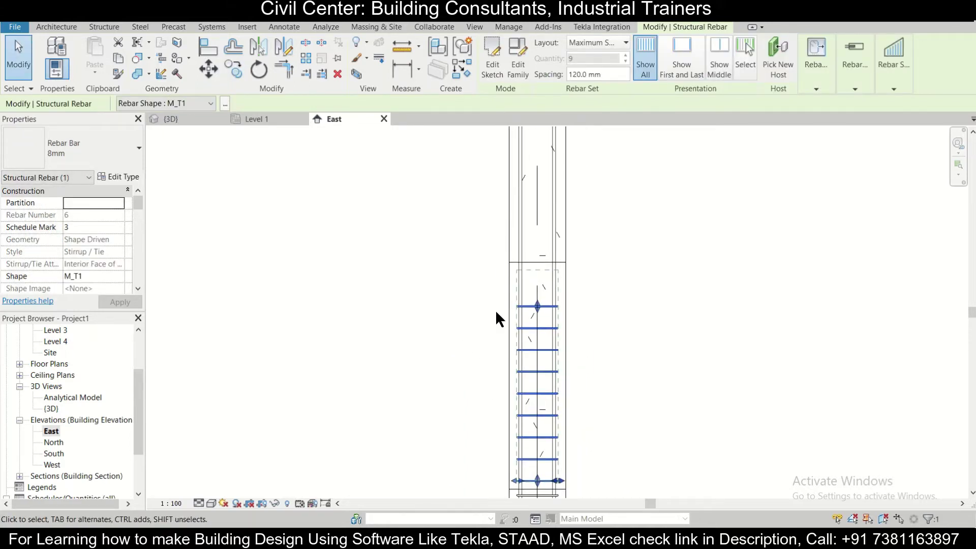
pyautogui.click(236, 72)
pyautogui.scroll(-2, 465, 375)
pyautogui.moveTo(460, 358); pyautogui.dragTo(451, 270, button='middle')
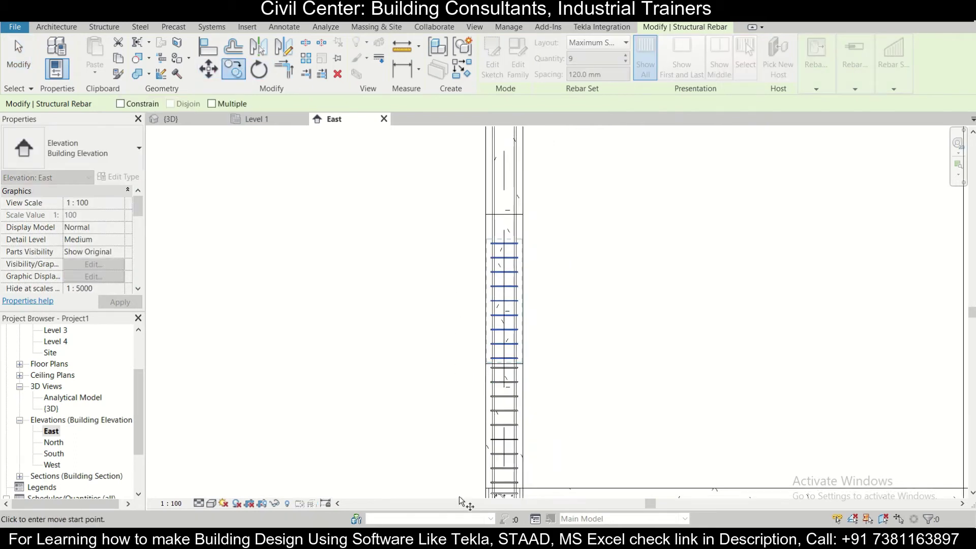
pyautogui.moveTo(464, 452); pyautogui.dragTo(456, 360, button='middle')
pyautogui.scroll(2, 464, 401)
pyautogui.click(489, 368)
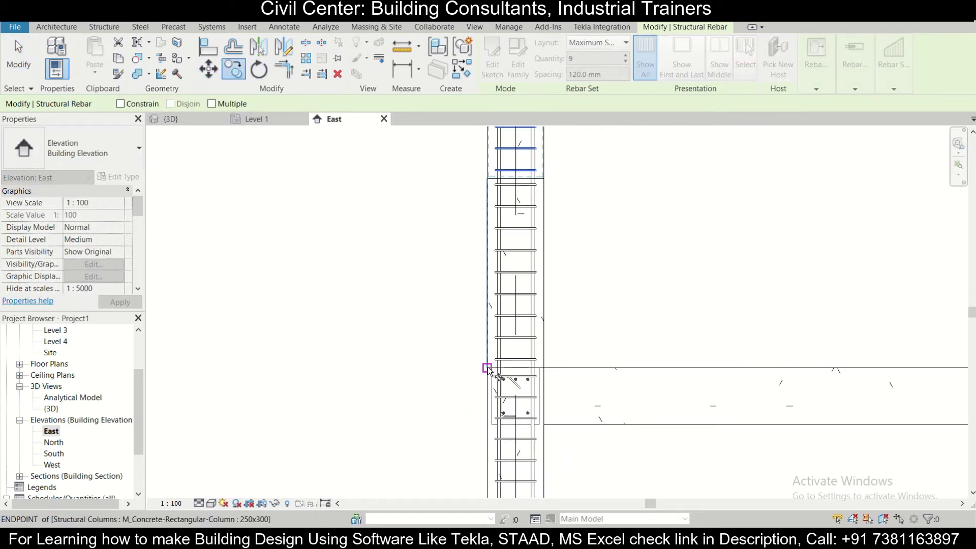
pyautogui.moveTo(482, 274); pyautogui.dragTo(481, 523, button='middle')
pyautogui.moveTo(490, 400); pyautogui.dragTo(491, 503, button='middle')
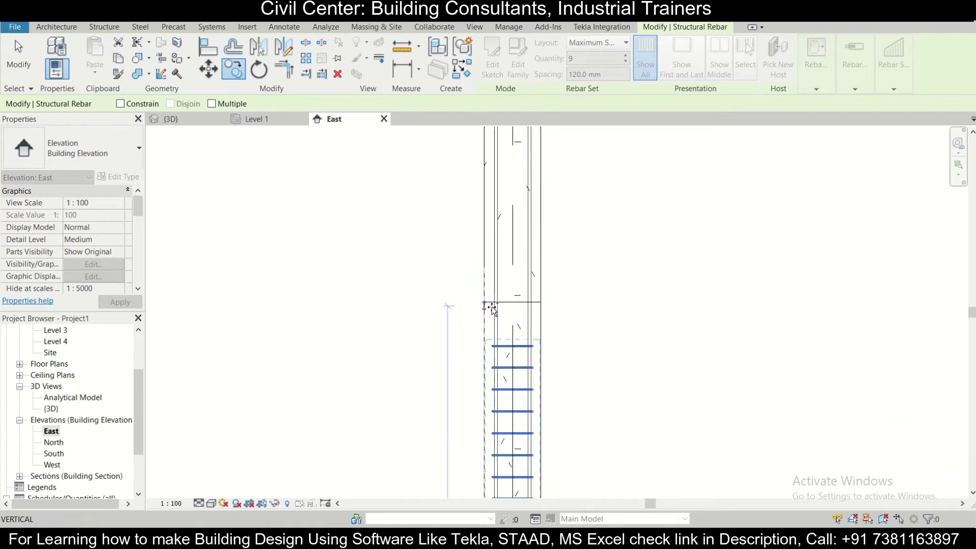
pyautogui.click(487, 302)
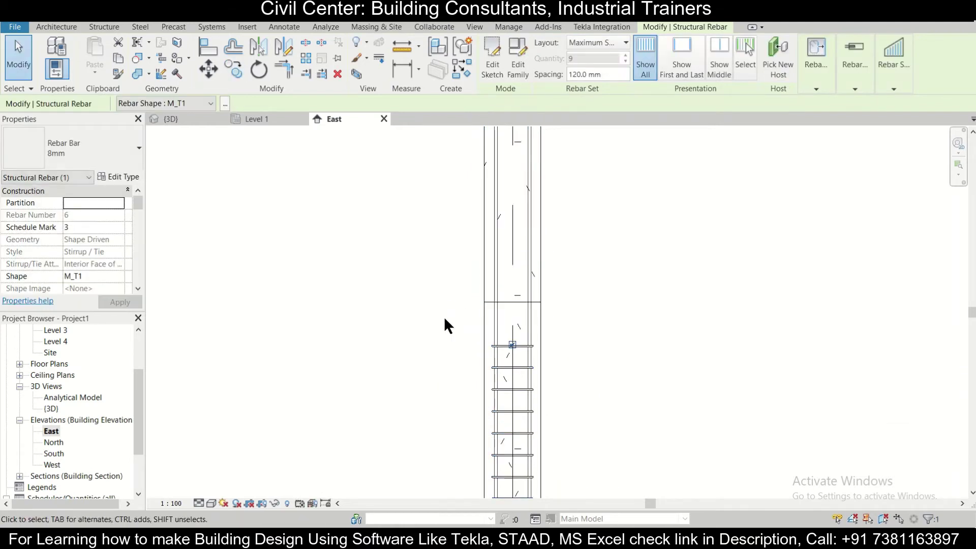
# - Copy the tie set from the segment above Level 3 to the column's topmost segment, just below Level 4
pyautogui.scroll(-3, 504, 298)
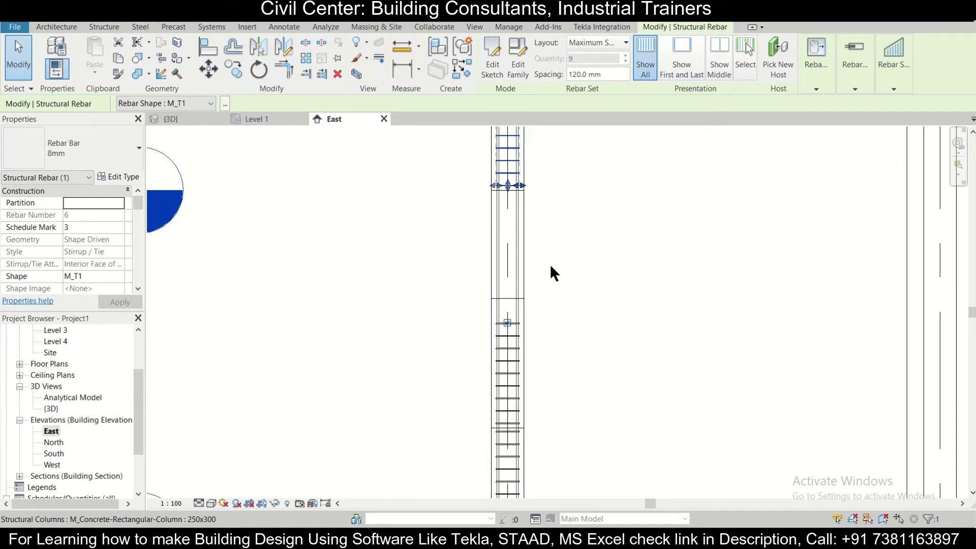
pyautogui.scroll(1, 530, 284)
pyautogui.moveTo(554, 330); pyautogui.dragTo(566, 288, button='middle')
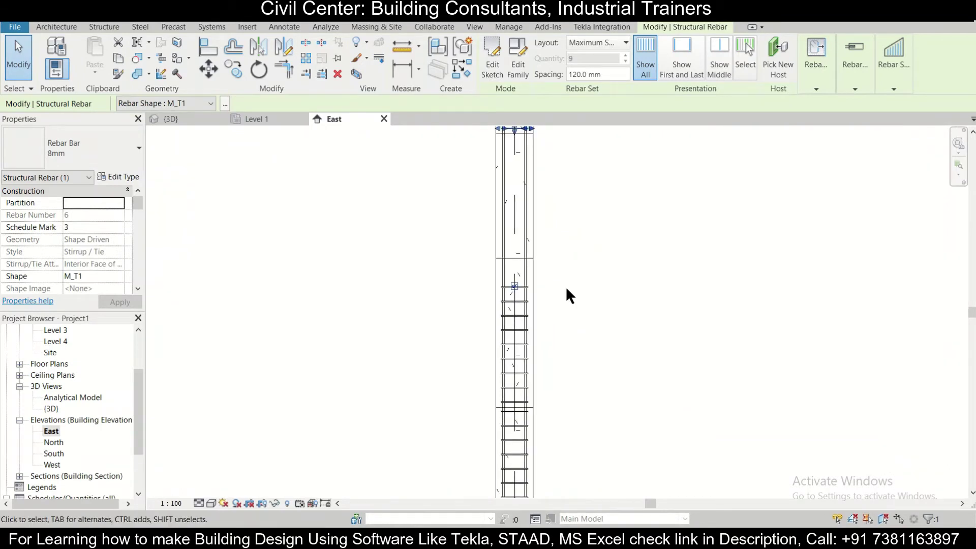
pyautogui.scroll(-3, 566, 286)
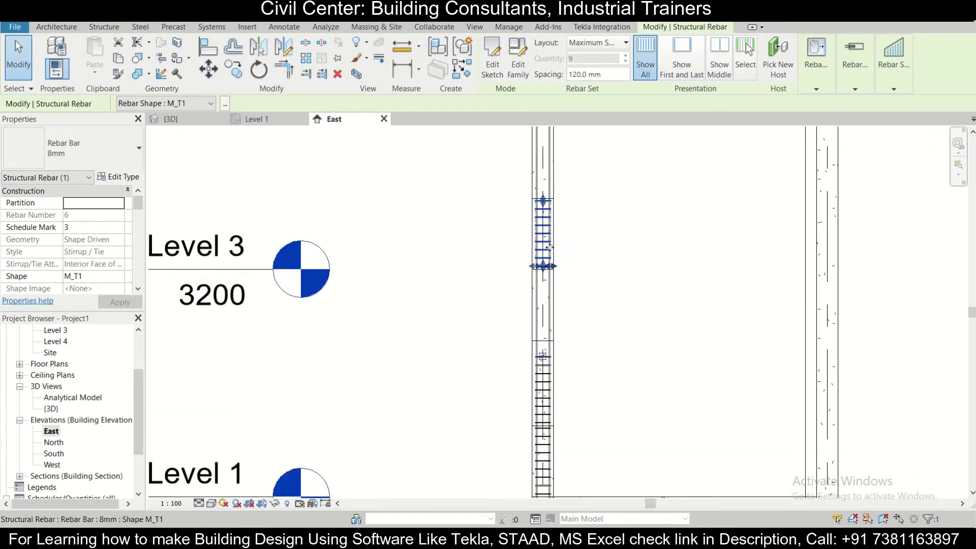
pyautogui.scroll(1, 549, 247)
pyautogui.moveTo(551, 247); pyautogui.dragTo(564, 324, button='middle')
pyautogui.scroll(-1, 586, 302)
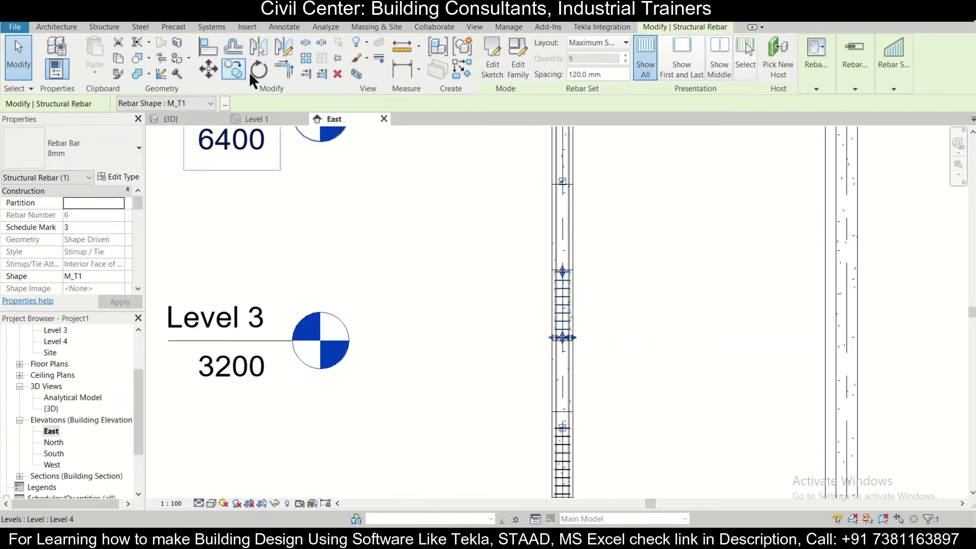
pyautogui.click(235, 71)
pyautogui.scroll(5, 571, 320)
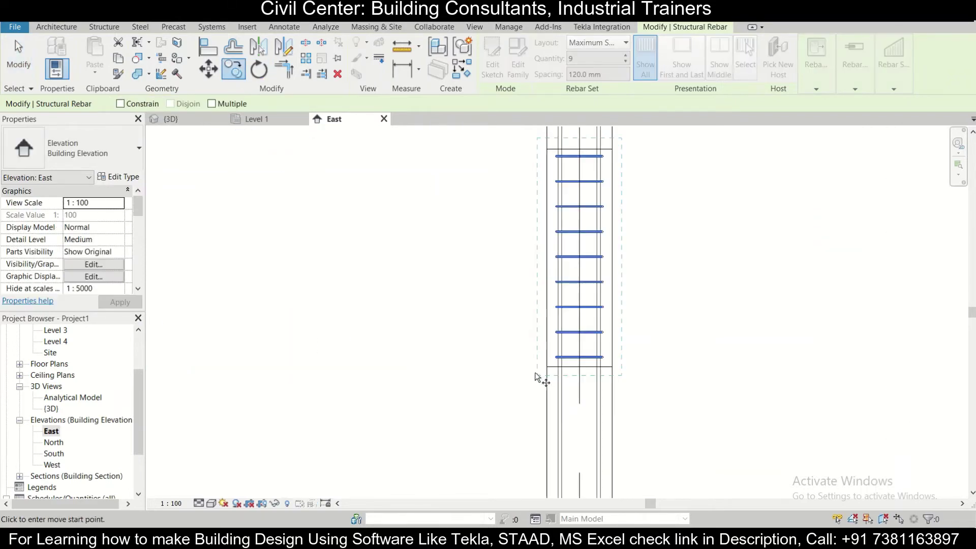
pyautogui.scroll(-3, 547, 356)
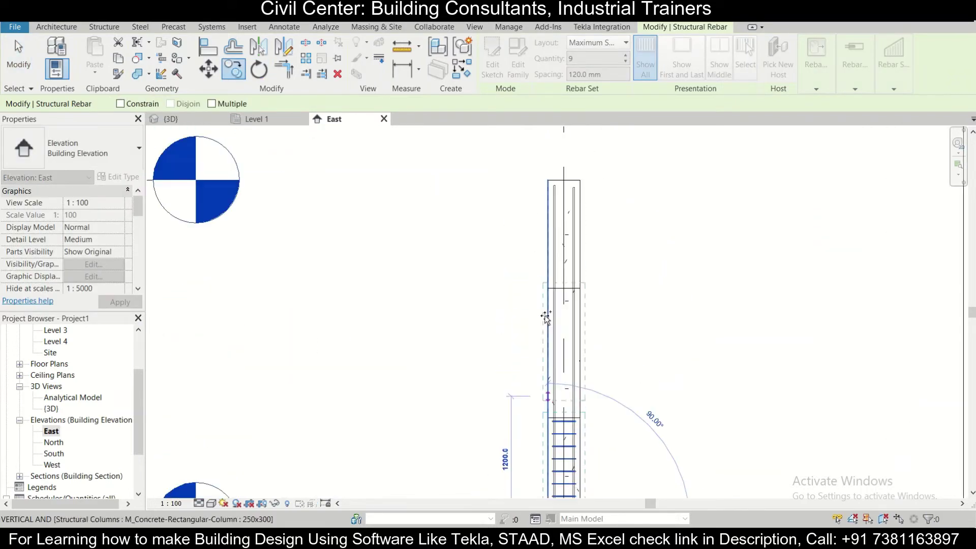
pyautogui.scroll(3, 549, 289)
pyautogui.click(504, 315)
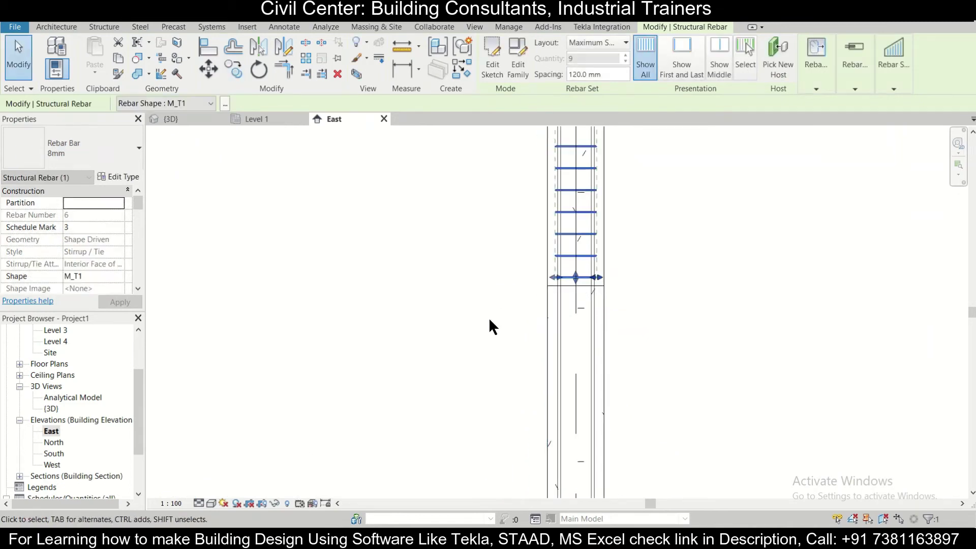
pyautogui.scroll(-2, 506, 325)
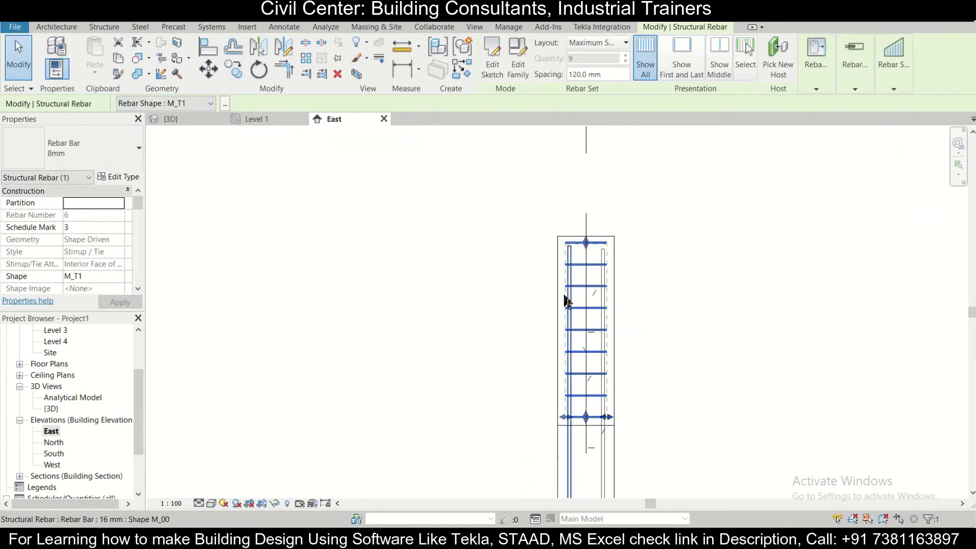
pyautogui.press('Escape')
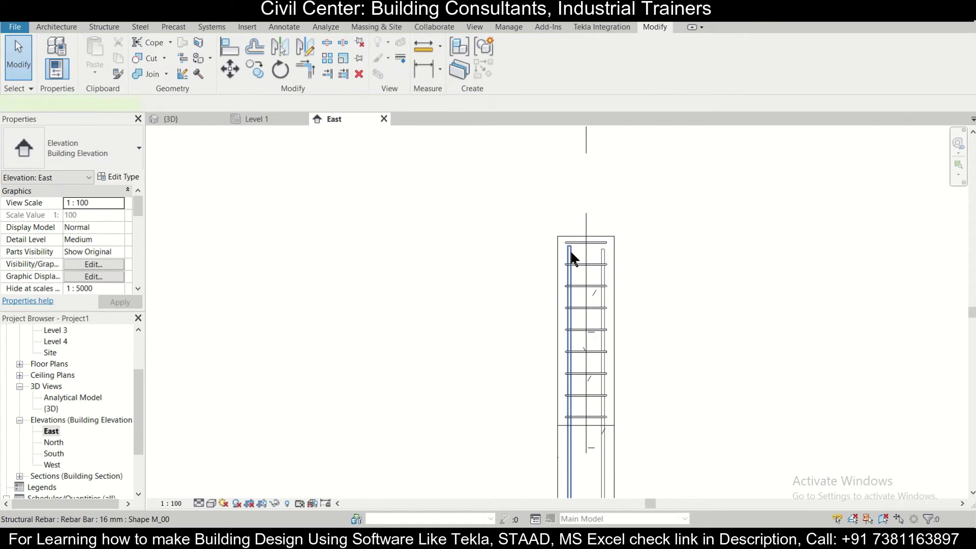
pyautogui.click(570, 250)
pyautogui.press('Escape')
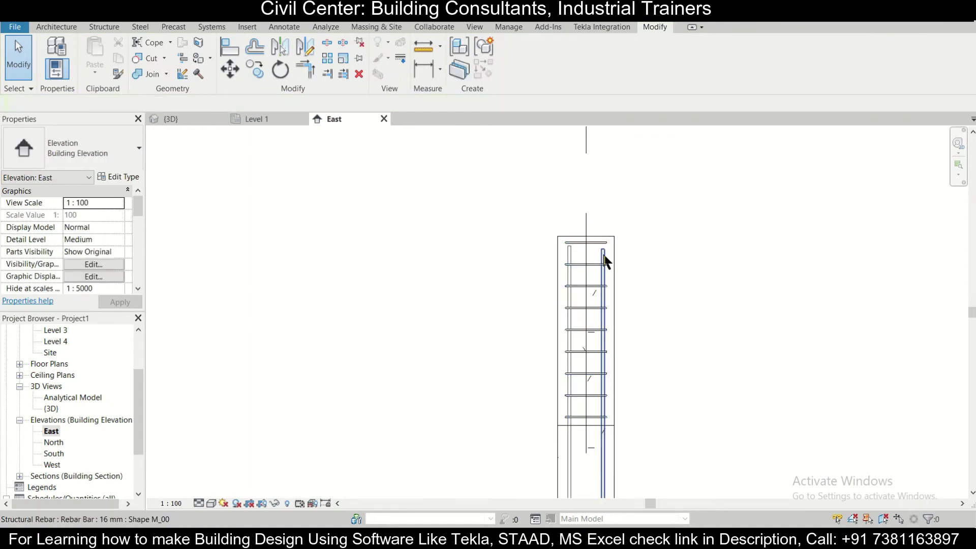
pyautogui.click(595, 245)
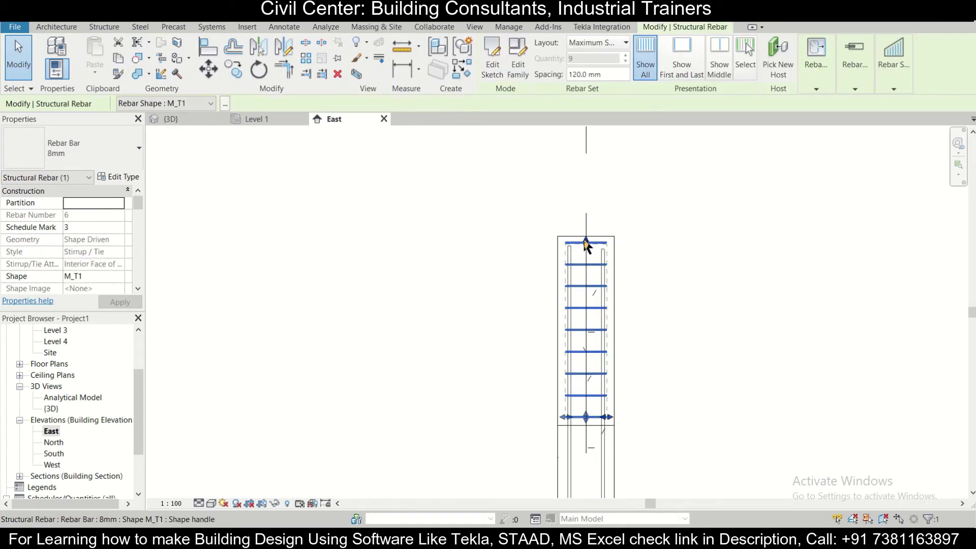
pyautogui.press('Escape')
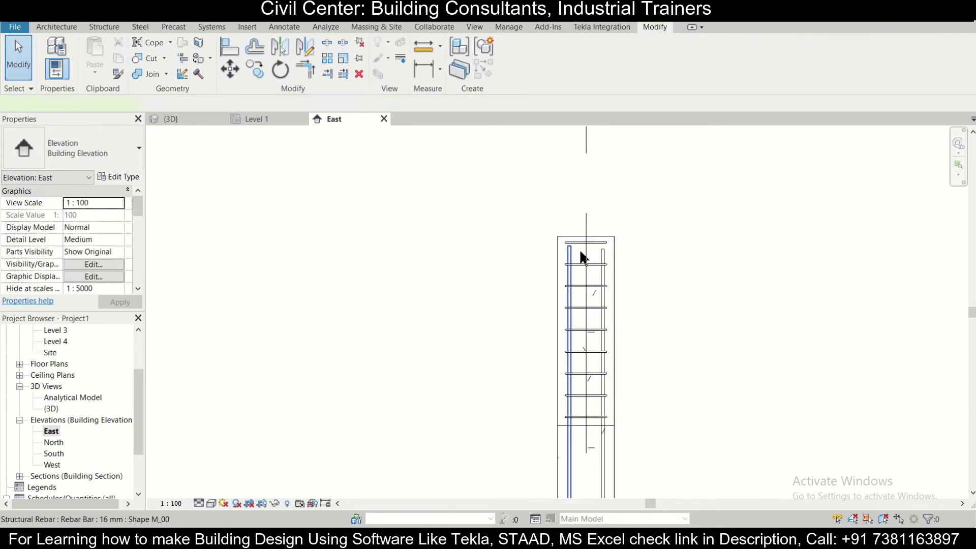
# - Extend both 16 mm vertical bars upward to just above the topmost tie at the column top
pyautogui.click(571, 258)
pyautogui.scroll(4, 572, 255)
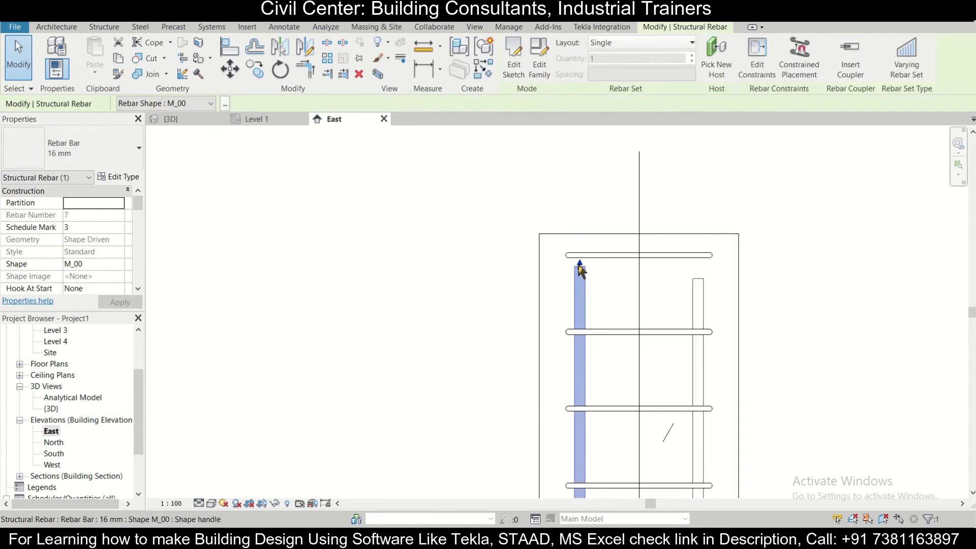
pyautogui.moveTo(581, 271); pyautogui.dragTo(580, 248)
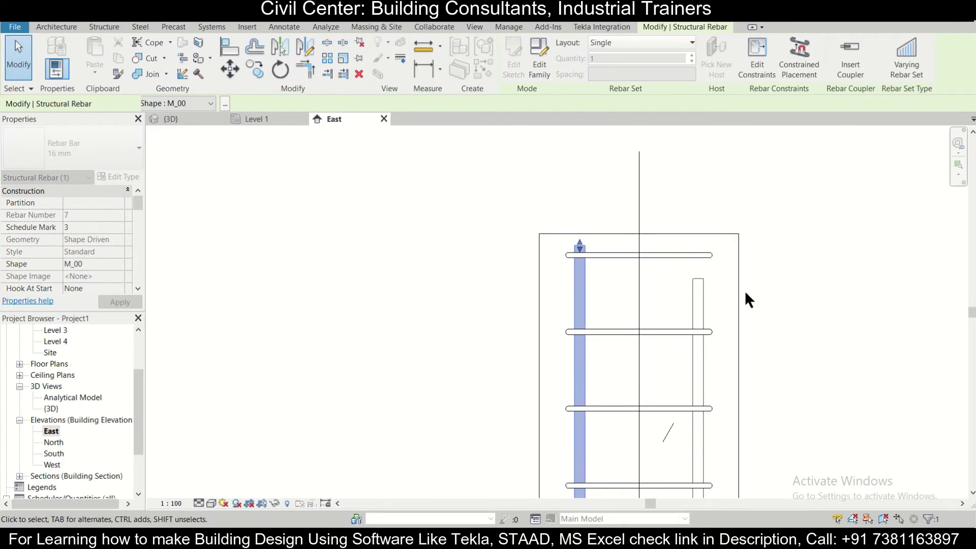
pyautogui.click(697, 289)
pyautogui.moveTo(698, 277); pyautogui.dragTo(696, 249)
pyautogui.click(821, 276)
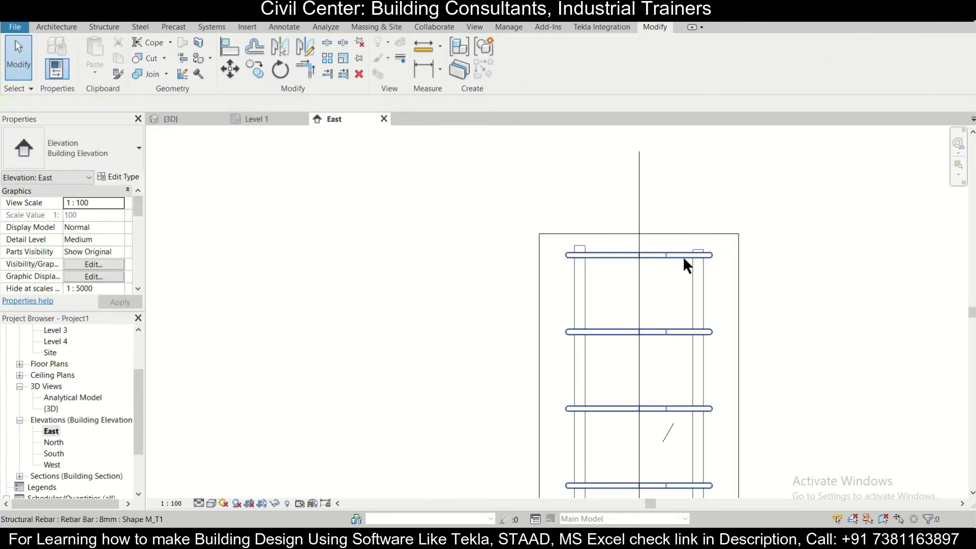
# - Examine the ties and vertical bars down the column from its top to the Level 1 beam
pyautogui.click(684, 257)
pyautogui.click(585, 201)
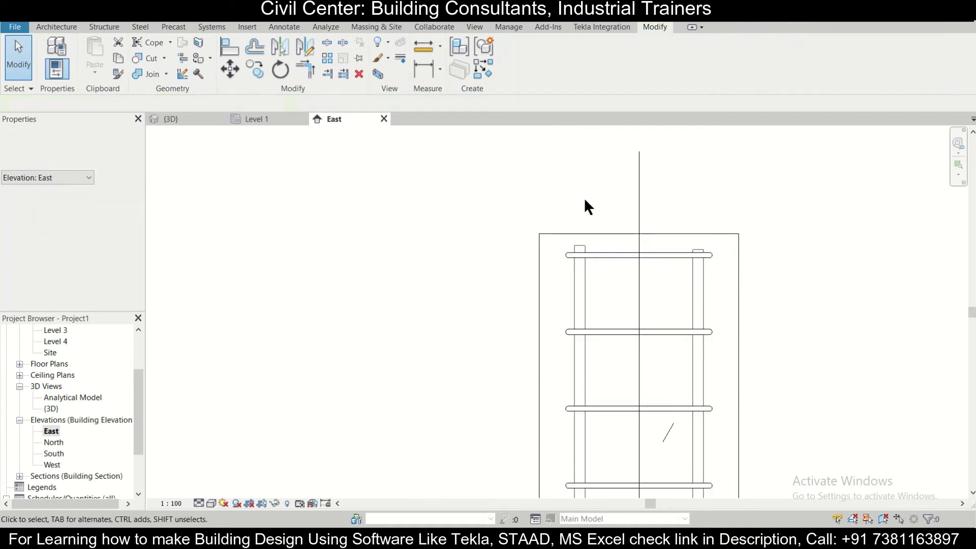
pyautogui.scroll(-2, 585, 200)
pyautogui.scroll(-2, 584, 198)
pyautogui.scroll(-1, 589, 267)
pyautogui.moveTo(634, 392); pyautogui.dragTo(580, 220, button='middle')
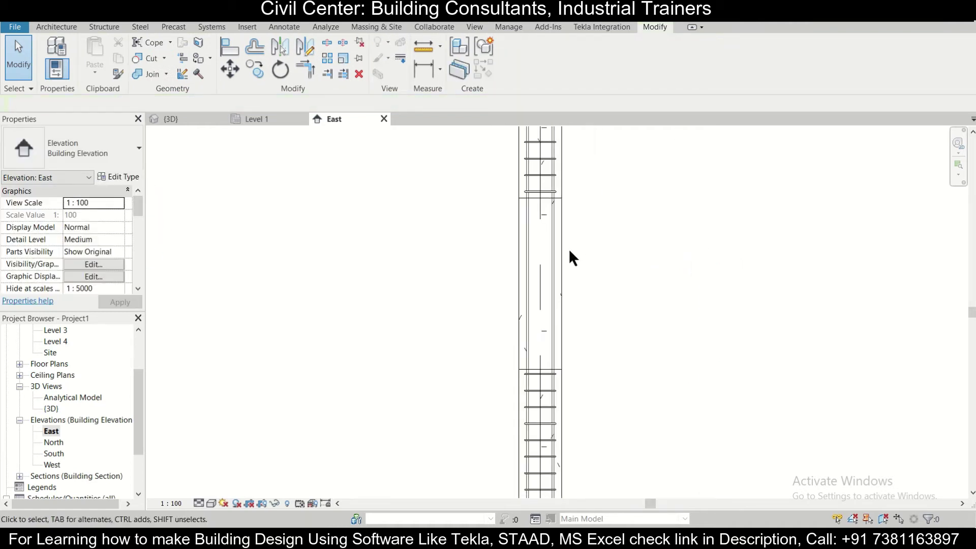
pyautogui.scroll(-1, 569, 248)
pyautogui.moveTo(554, 347); pyautogui.dragTo(555, 249, button='middle')
pyautogui.moveTo(565, 378); pyautogui.dragTo(557, 321, button='middle')
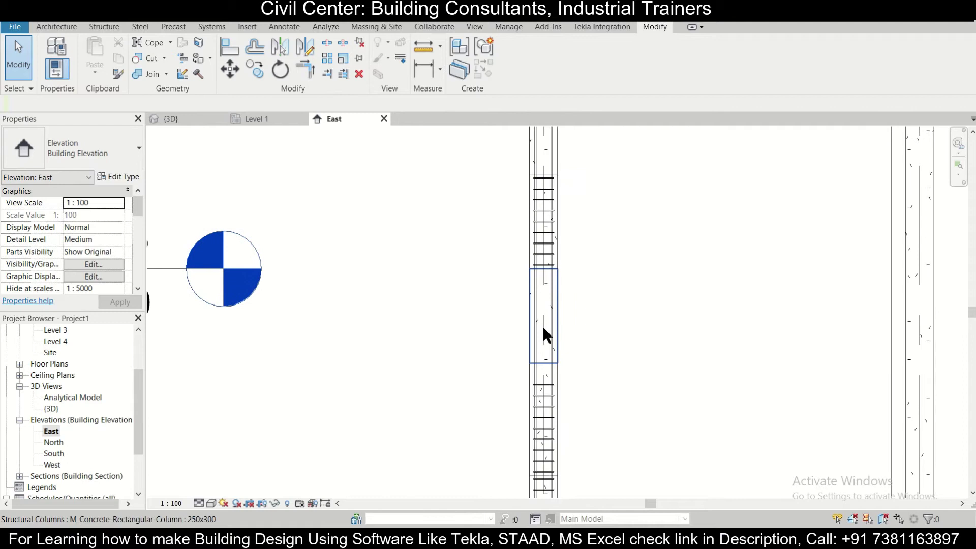
pyautogui.scroll(1, 548, 394)
pyautogui.scroll(-2, 542, 373)
pyautogui.moveTo(570, 361); pyautogui.dragTo(551, 271, button='middle')
pyautogui.scroll(1, 524, 379)
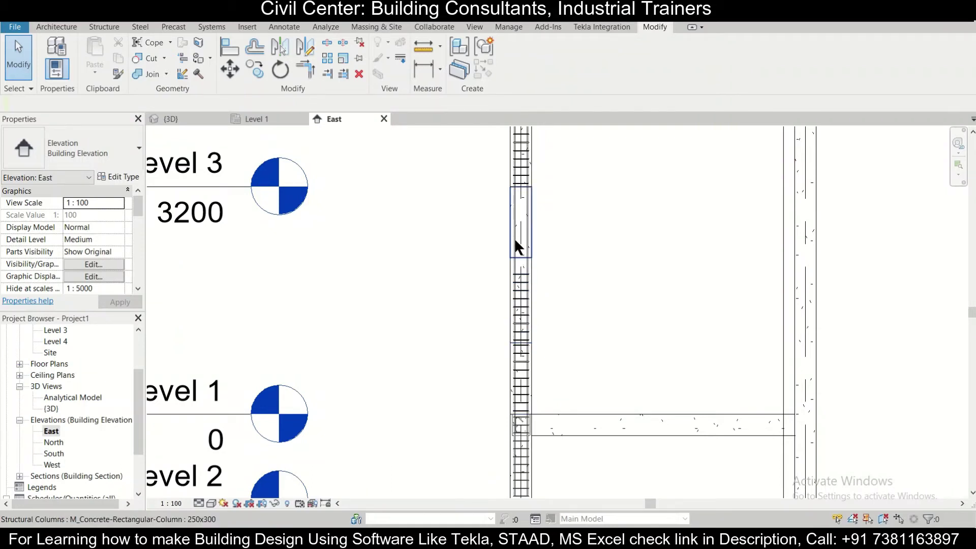
# - Stretch the tie set in the middle column segment between Level 1 and Level 3 up to the segment's top and set its spacing to 150 mm
pyautogui.click(521, 291)
pyautogui.press('Escape')
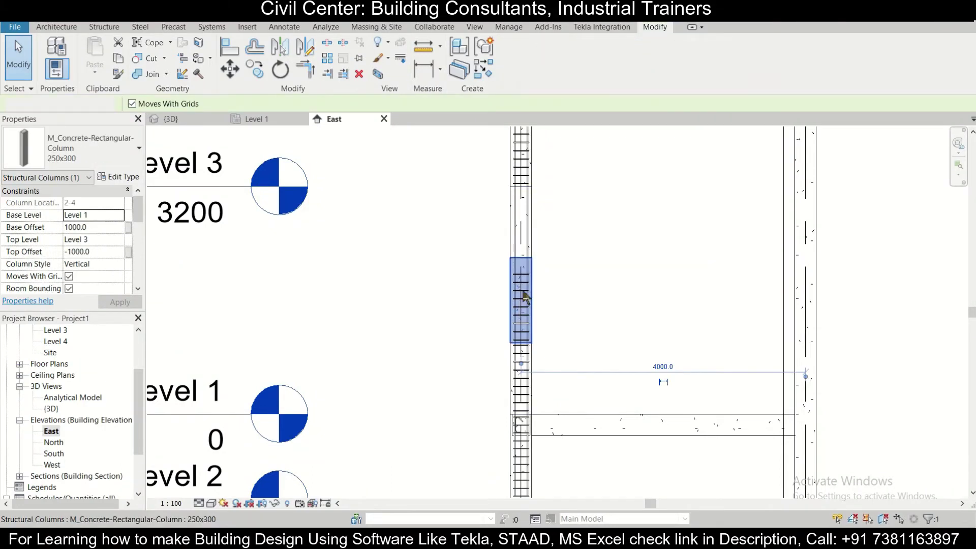
pyautogui.scroll(3, 523, 277)
pyautogui.click(522, 275)
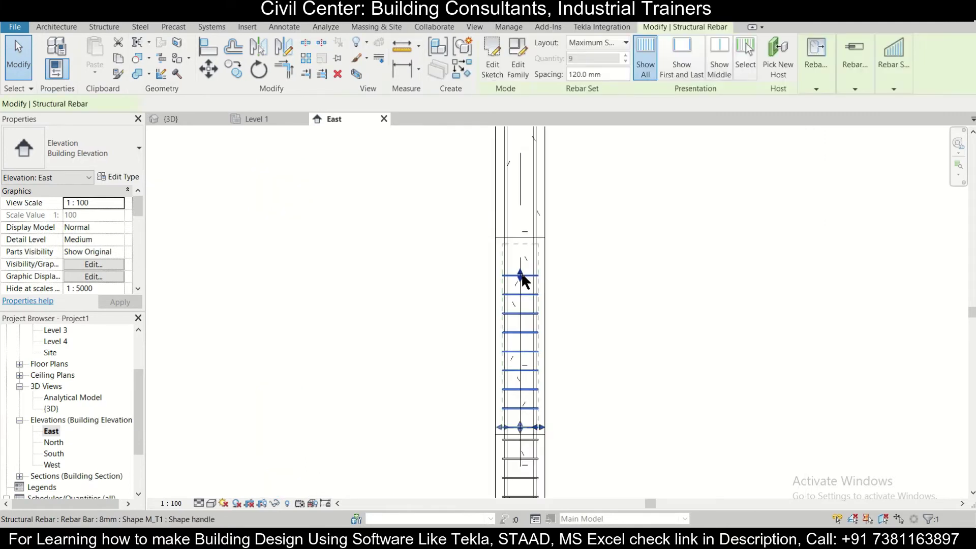
pyautogui.moveTo(522, 275); pyautogui.dragTo(521, 245)
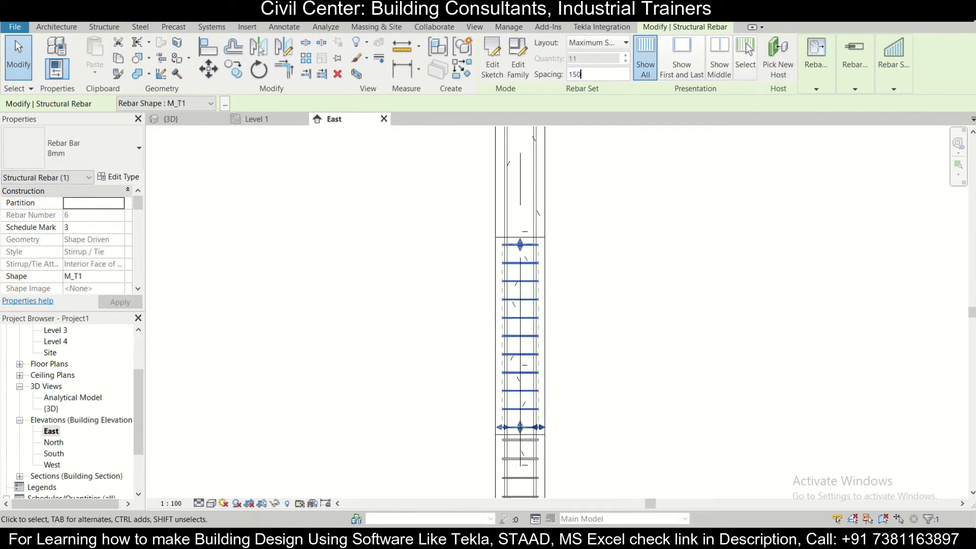
pyautogui.press('Return')
pyautogui.click(566, 322)
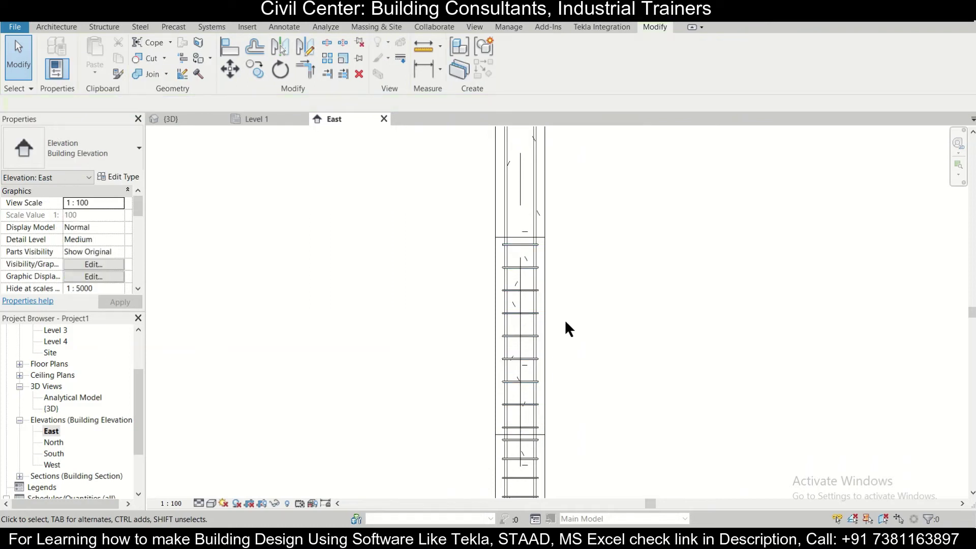
# - Copy the 120 mm tie set from the segment just above the Level 1 beam to the empty segment just below Level 3
pyautogui.scroll(-2, 566, 323)
pyautogui.moveTo(569, 366); pyautogui.dragTo(562, 332, button='middle')
pyautogui.scroll(1, 551, 270)
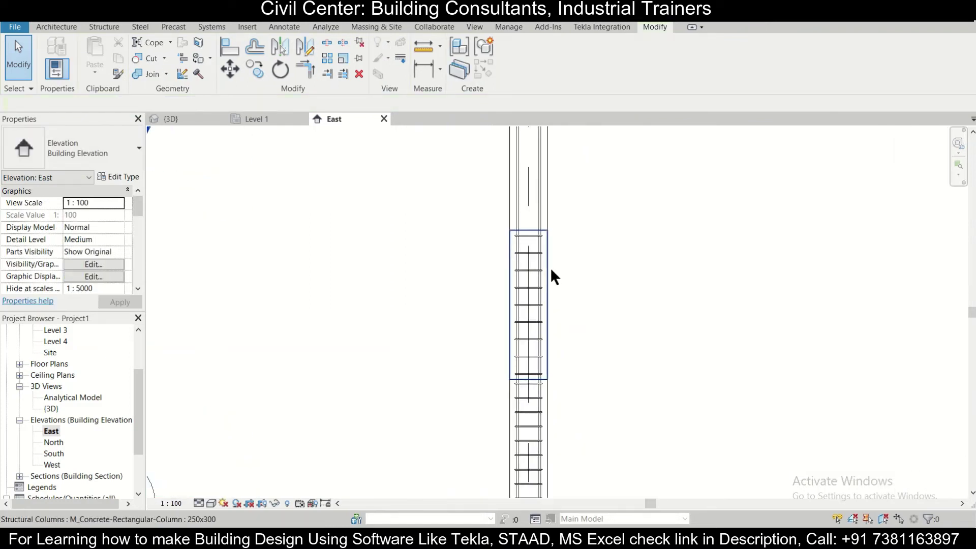
pyautogui.scroll(-2, 551, 271)
pyautogui.scroll(2, 538, 374)
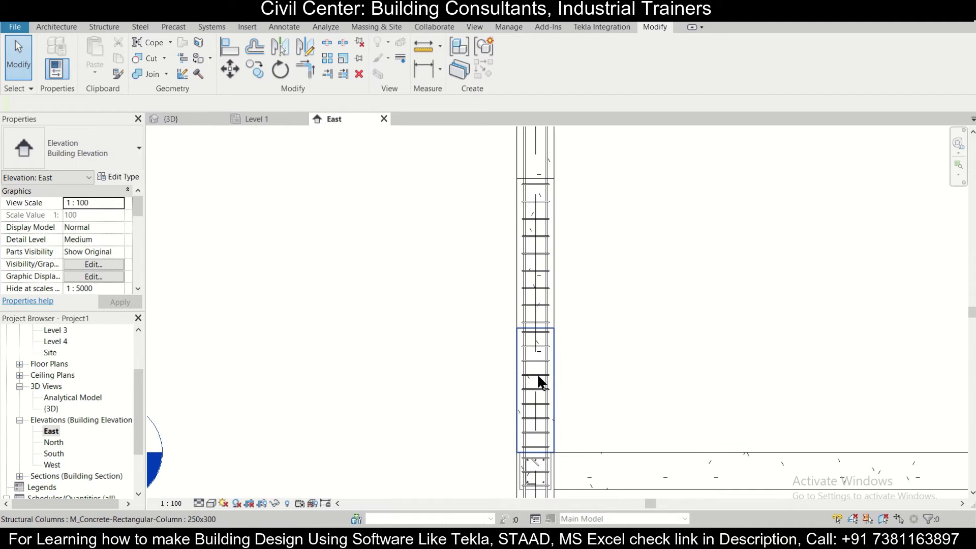
pyautogui.scroll(1, 538, 379)
pyautogui.click(540, 392)
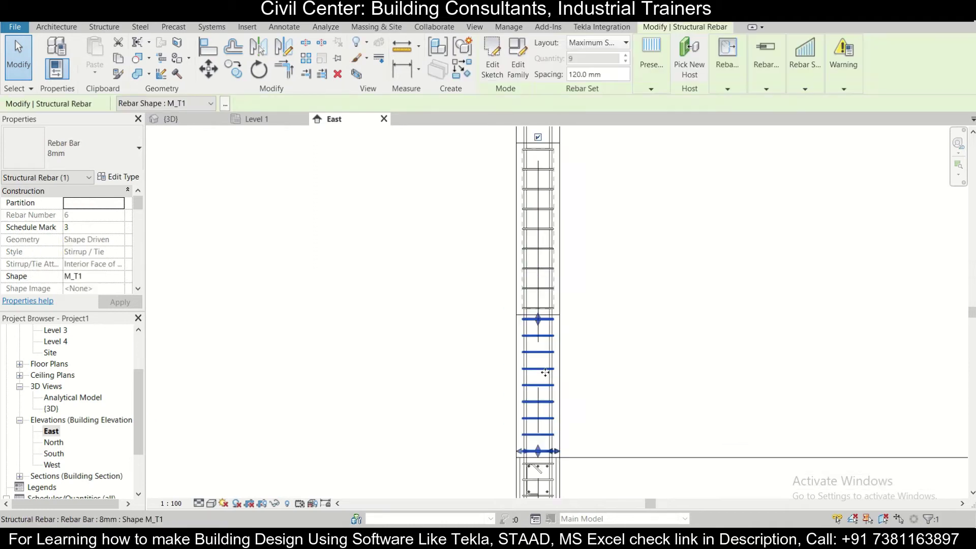
pyautogui.scroll(-1, 600, 390)
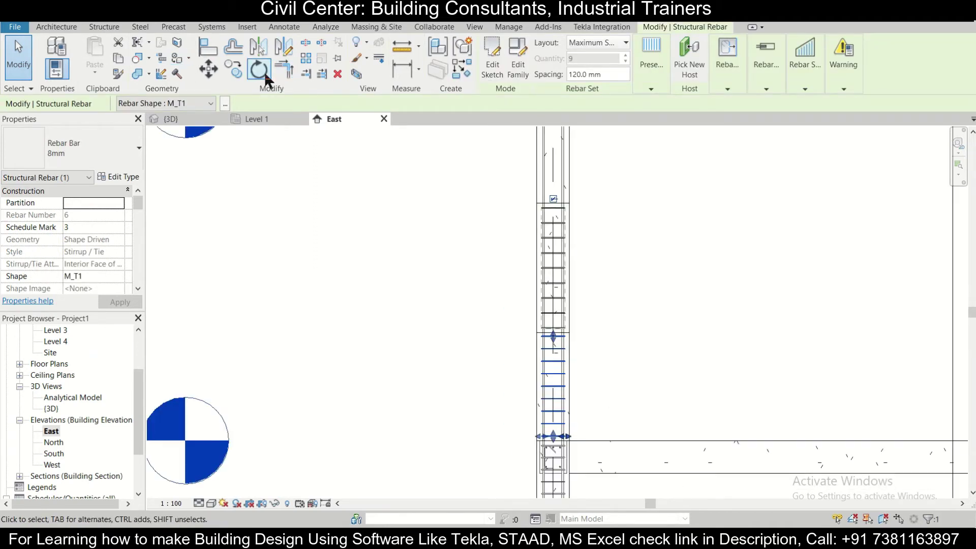
pyautogui.click(235, 70)
pyautogui.scroll(2, 539, 447)
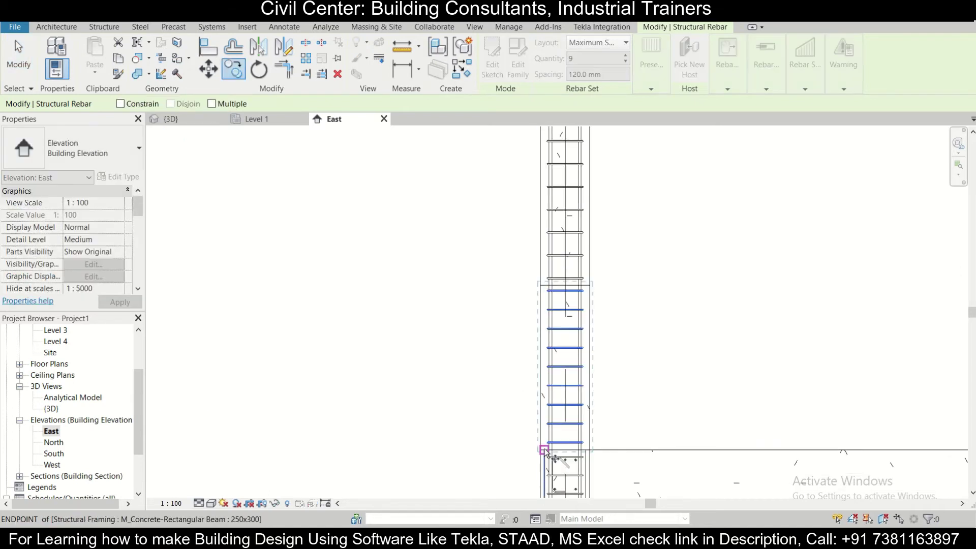
pyautogui.click(544, 450)
pyautogui.moveTo(527, 269); pyautogui.dragTo(557, 449, button='middle')
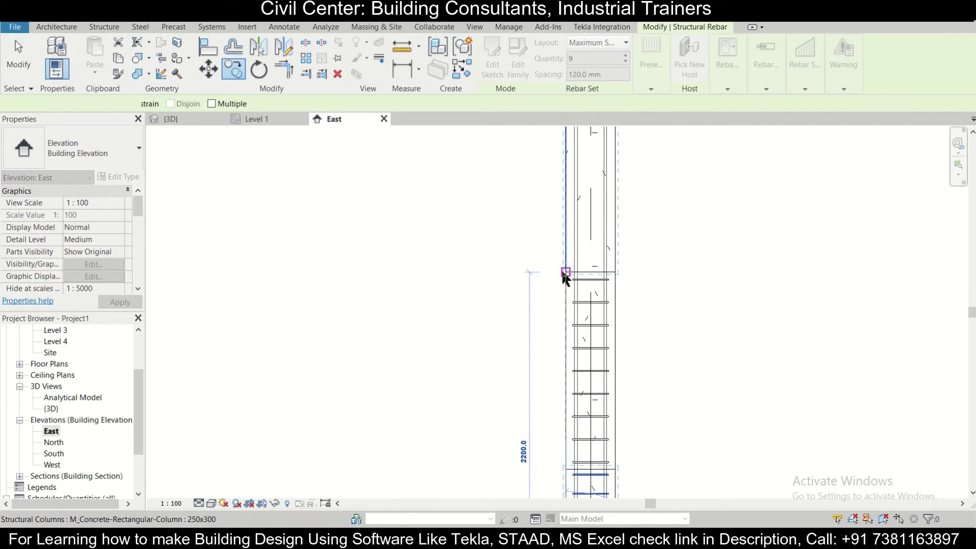
pyautogui.click(566, 272)
pyautogui.click(676, 246)
# - Examine the tie sets in the column segments above and below Level 3
pyautogui.scroll(2, 609, 267)
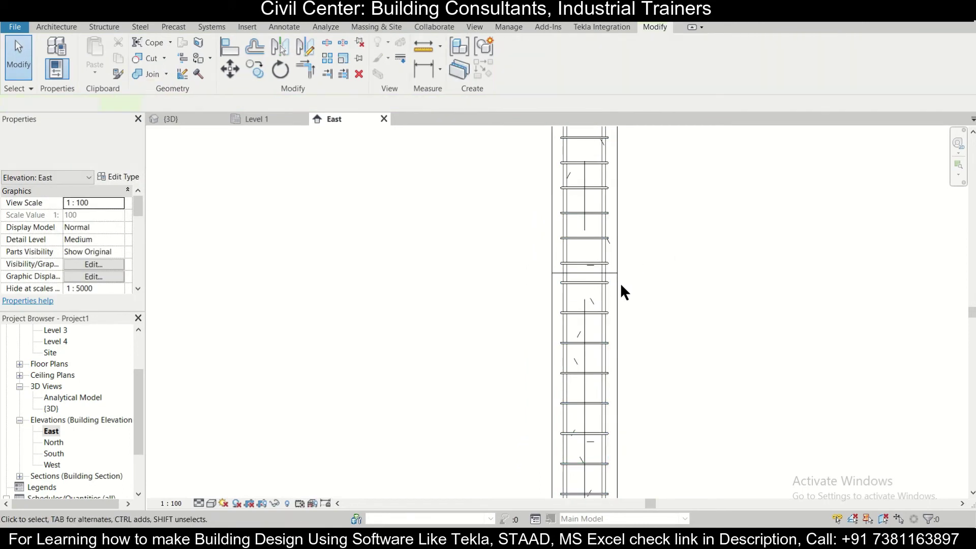
pyautogui.scroll(-3, 620, 290)
pyautogui.moveTo(556, 305); pyautogui.dragTo(582, 407, button='middle')
pyautogui.moveTo(603, 313); pyautogui.dragTo(601, 474, button='middle')
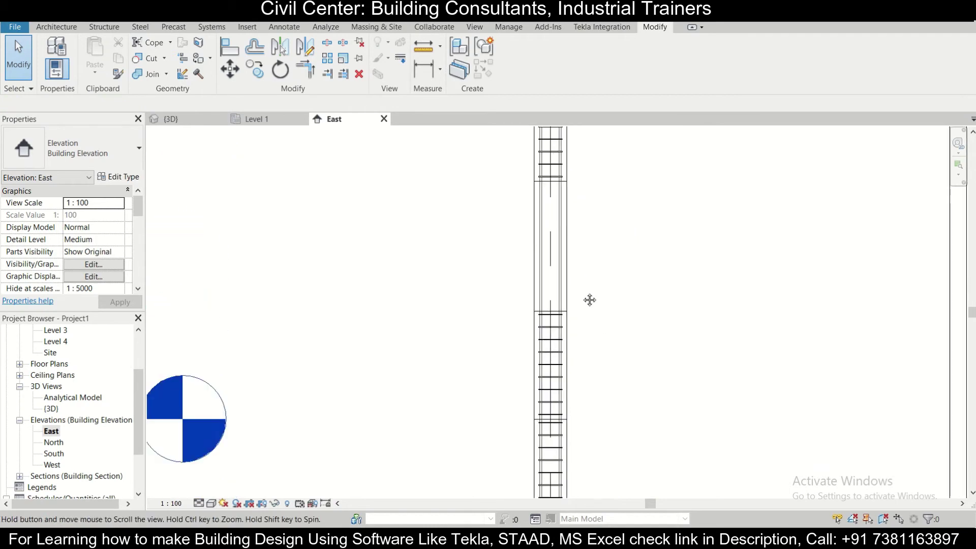
pyautogui.scroll(-1, 564, 251)
pyautogui.moveTo(605, 344); pyautogui.dragTo(616, 226, button='middle')
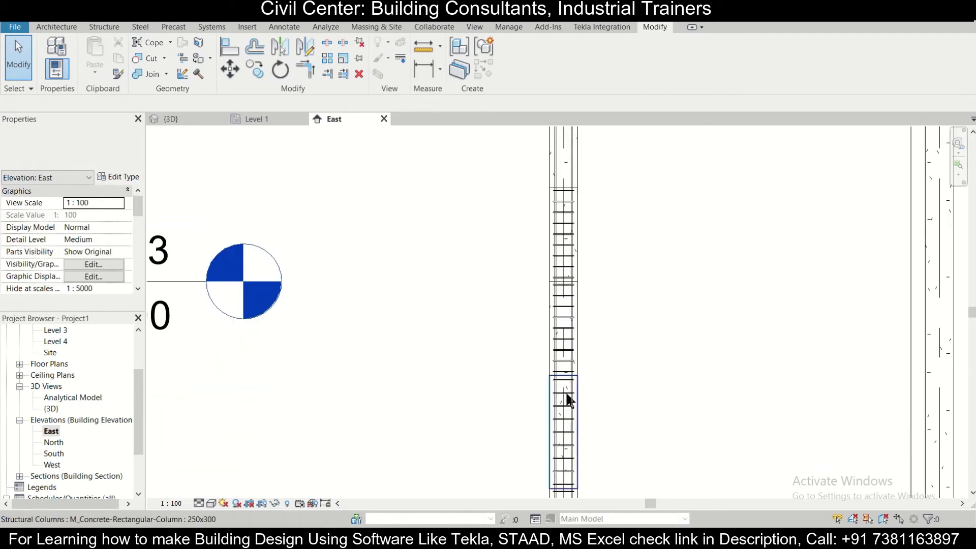
pyautogui.scroll(-2, 575, 356)
pyautogui.moveTo(584, 395)
pyautogui.mouseDown(button='middle')
pyautogui.moveTo(584, 320)
pyautogui.moveTo(566, 349)
pyautogui.mouseUp(button='middle')
pyautogui.scroll(3, 567, 344)
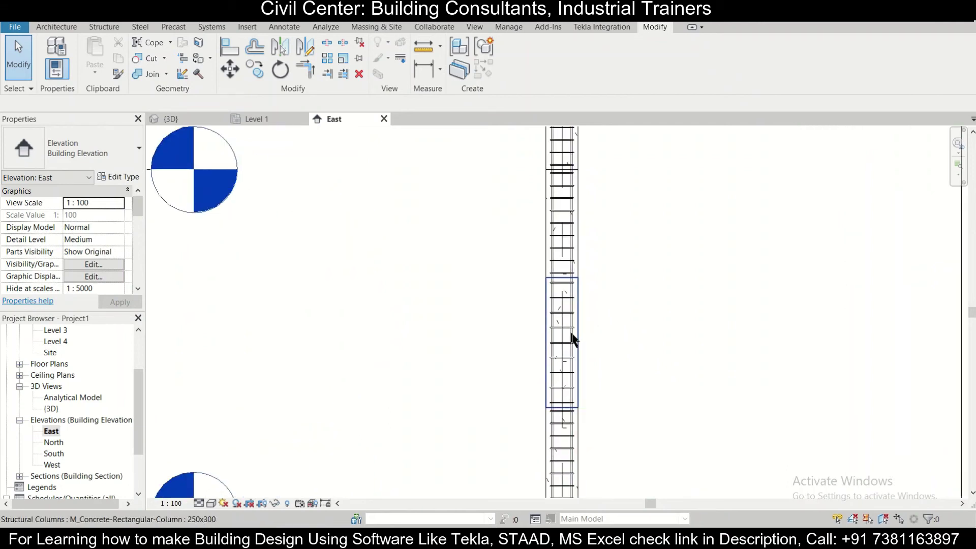
pyautogui.scroll(2, 571, 349)
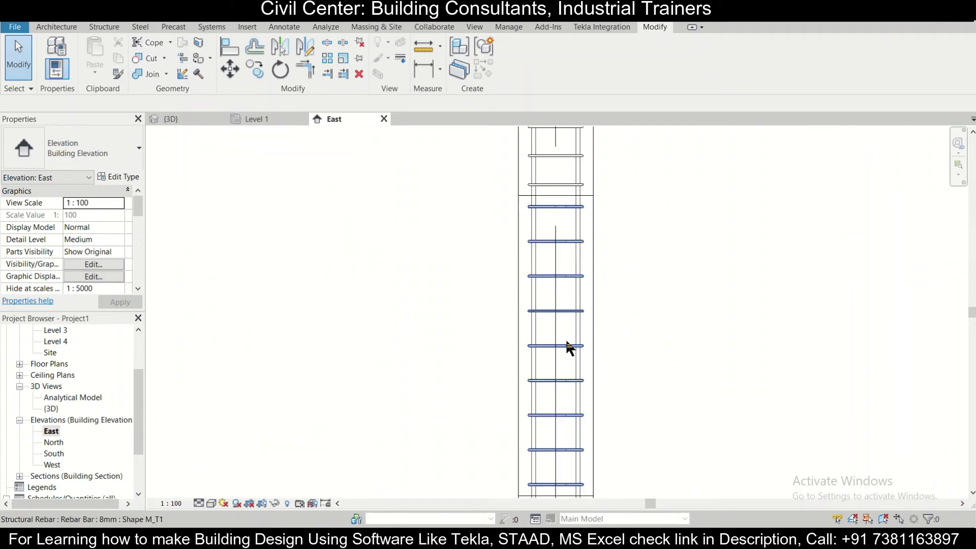
# - Copy the 150 mm tie set from the middle segment below Level 3 to the empty middle segment above Level 3
pyautogui.click(566, 380)
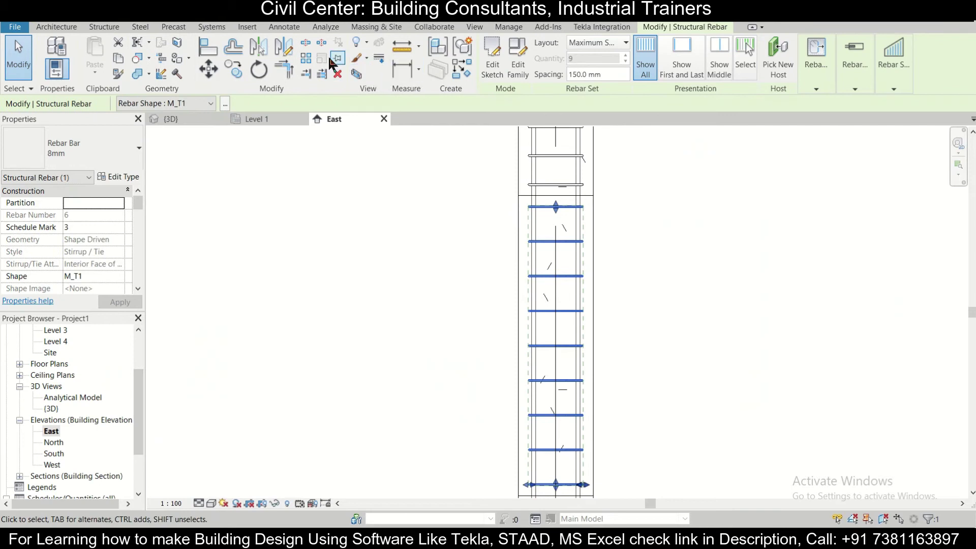
pyautogui.click(239, 68)
pyautogui.scroll(-2, 381, 181)
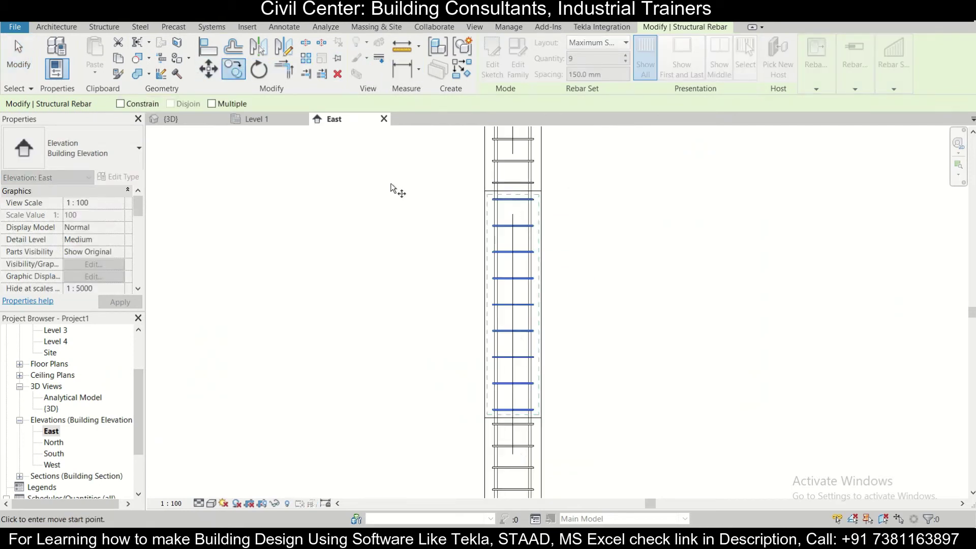
pyautogui.scroll(2, 465, 359)
pyautogui.scroll(-3, 442, 316)
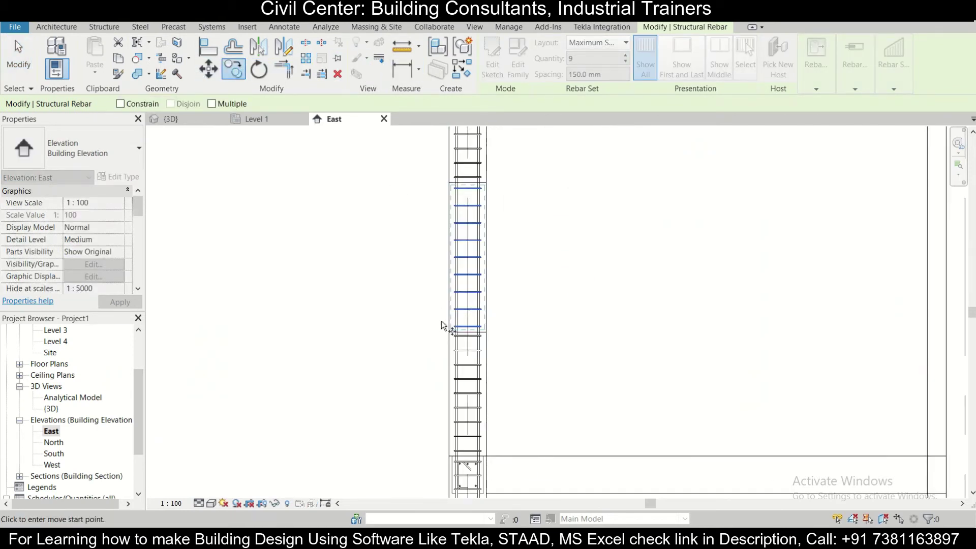
pyautogui.scroll(2, 440, 323)
pyautogui.click(464, 348)
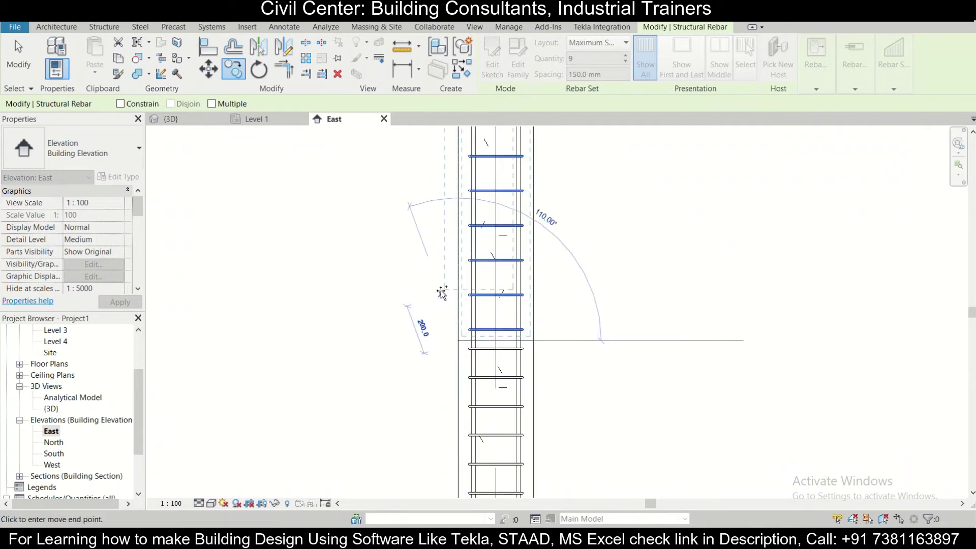
pyautogui.scroll(-3, 429, 277)
pyautogui.moveTo(465, 264); pyautogui.dragTo(488, 398, button='middle')
pyautogui.scroll(-2, 486, 272)
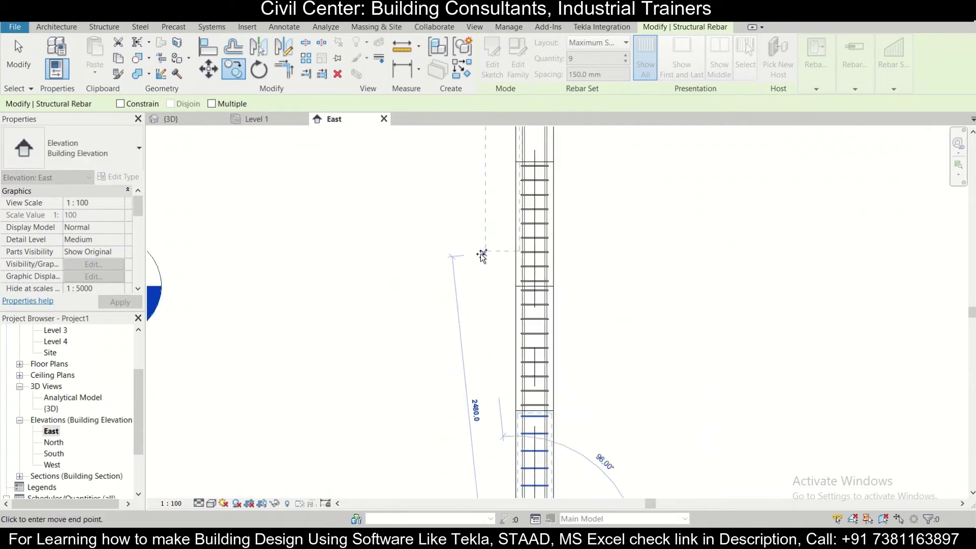
pyautogui.moveTo(483, 257); pyautogui.dragTo(503, 376, button='middle')
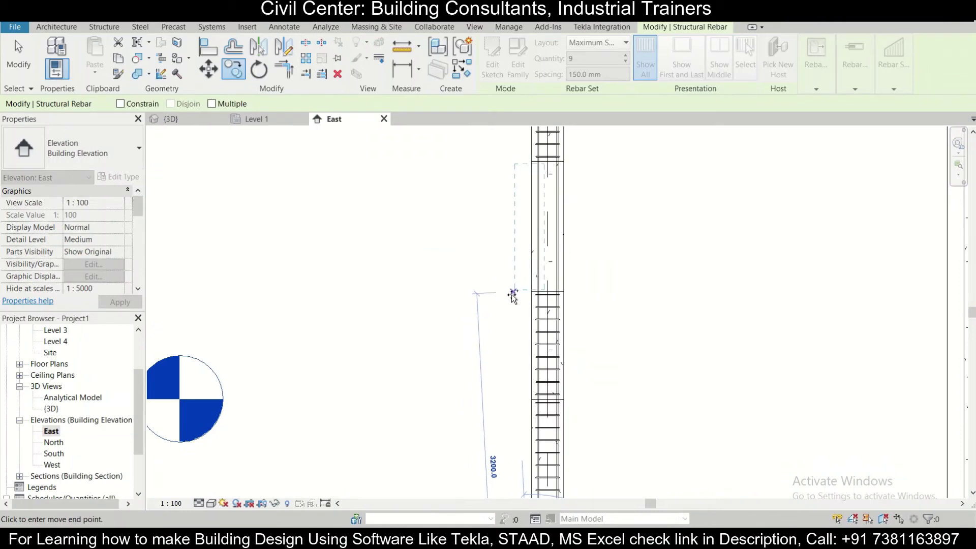
pyautogui.scroll(2, 513, 296)
pyautogui.click(533, 290)
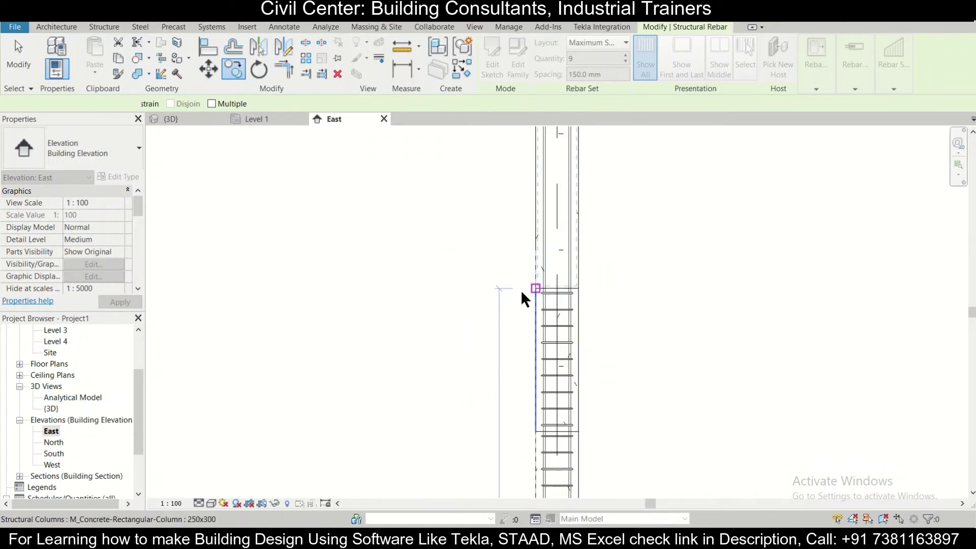
pyautogui.click(456, 284)
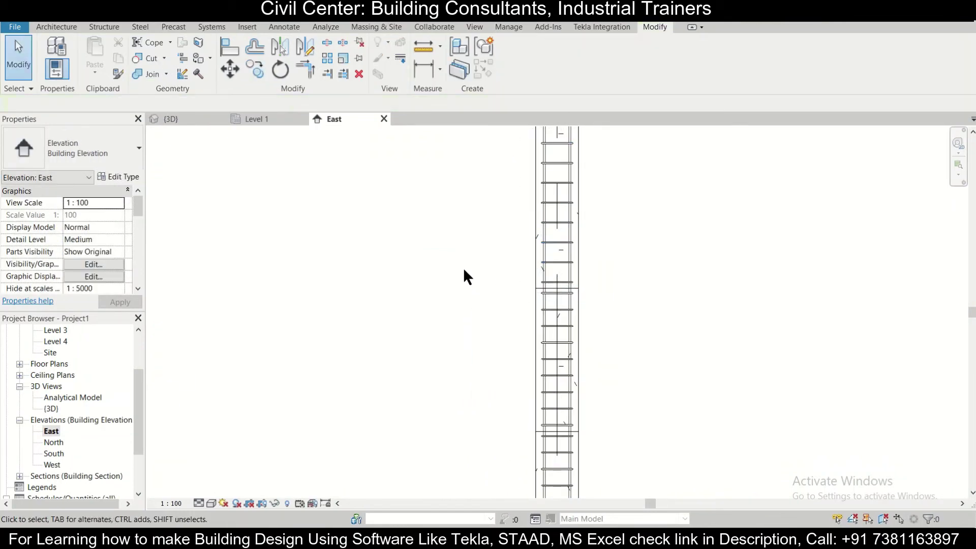
# - Lower the upper end of the copied 150 mm tie set slightly, away from the top of its segment
pyautogui.scroll(-3, 462, 267)
pyautogui.scroll(2, 530, 256)
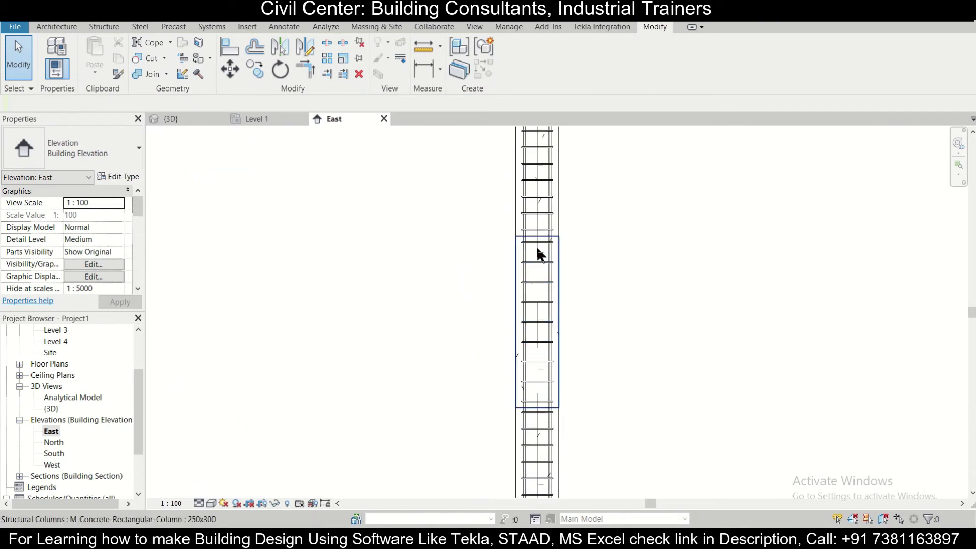
pyautogui.click(539, 241)
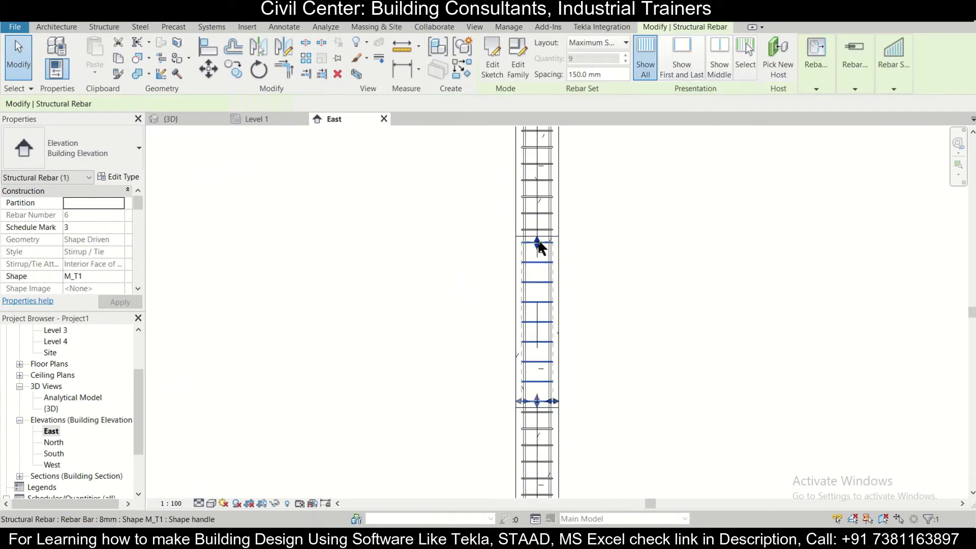
pyautogui.scroll(2, 538, 240)
pyautogui.moveTo(534, 249); pyautogui.dragTo(538, 257)
pyautogui.click(589, 256)
pyautogui.scroll(-2, 582, 264)
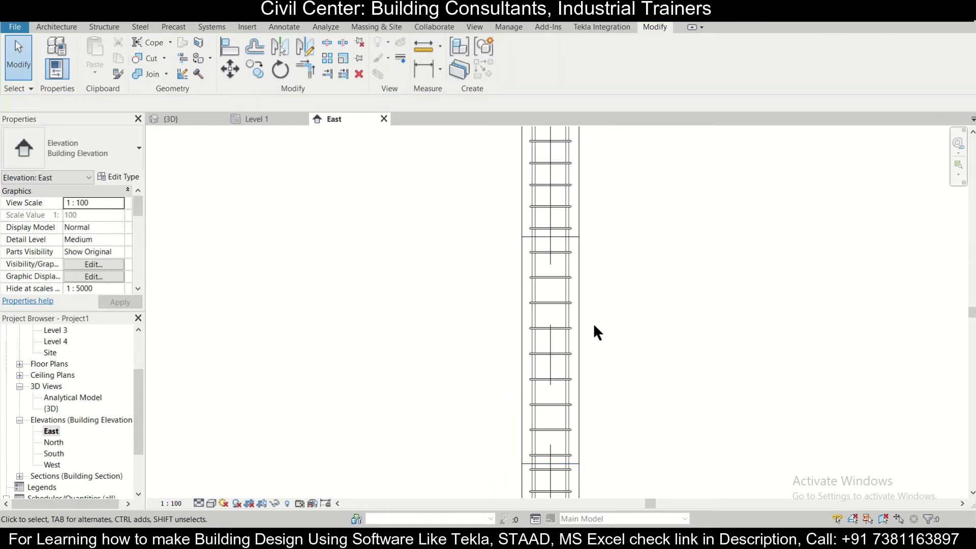
# - Inspect the spacing of the tie sets one by one, from the middle segment above Level 3 down the column
pyautogui.click(559, 253)
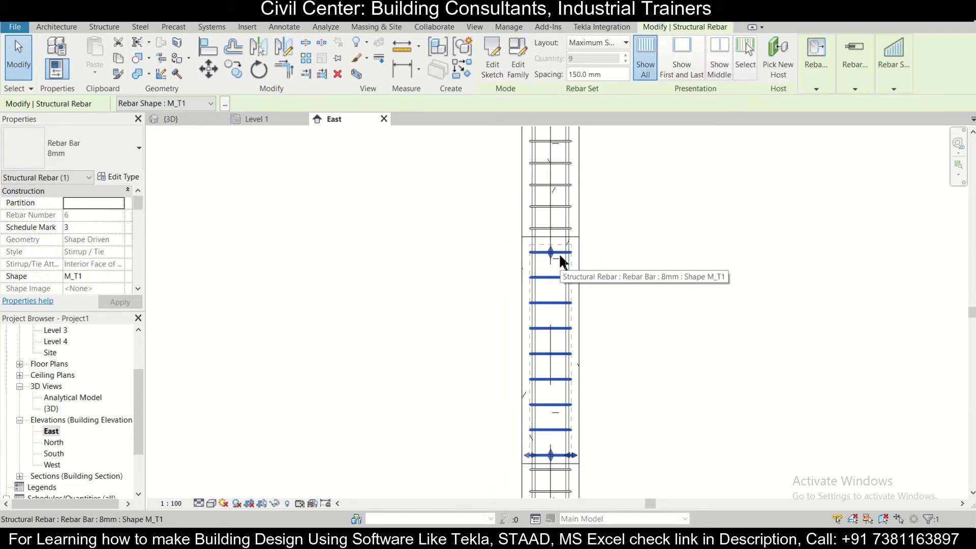
pyautogui.click(556, 182)
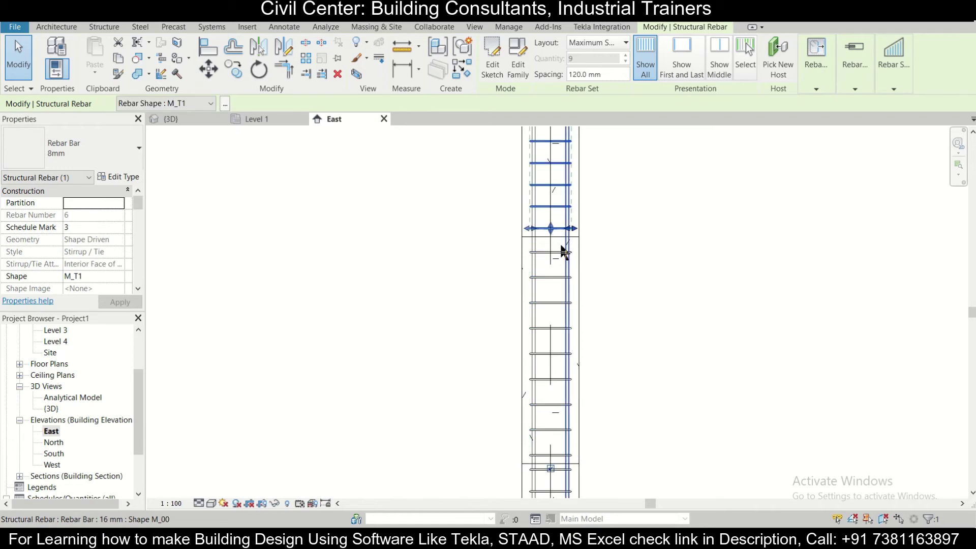
pyautogui.scroll(-3, 574, 305)
pyautogui.click(544, 320)
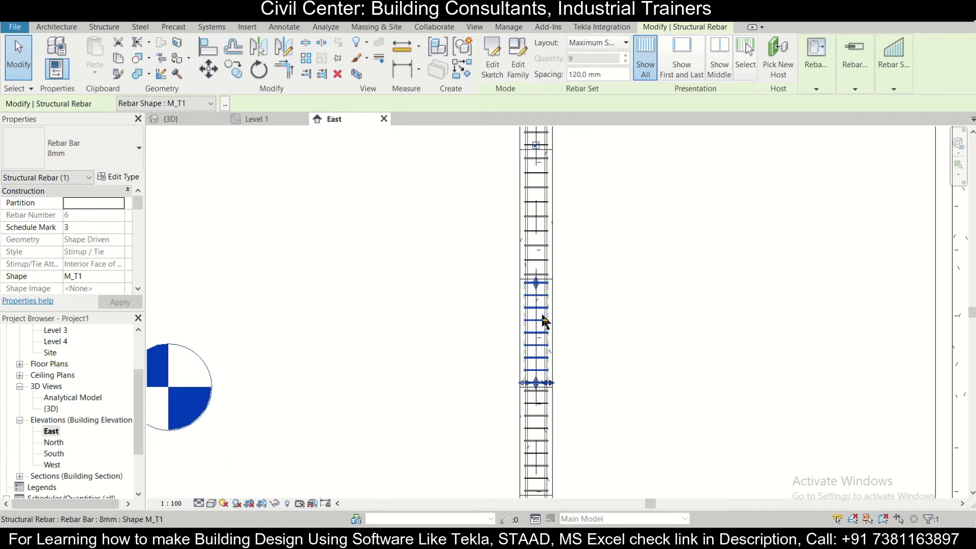
pyautogui.click(599, 374)
pyautogui.moveTo(599, 374); pyautogui.dragTo(576, 251, button='middle')
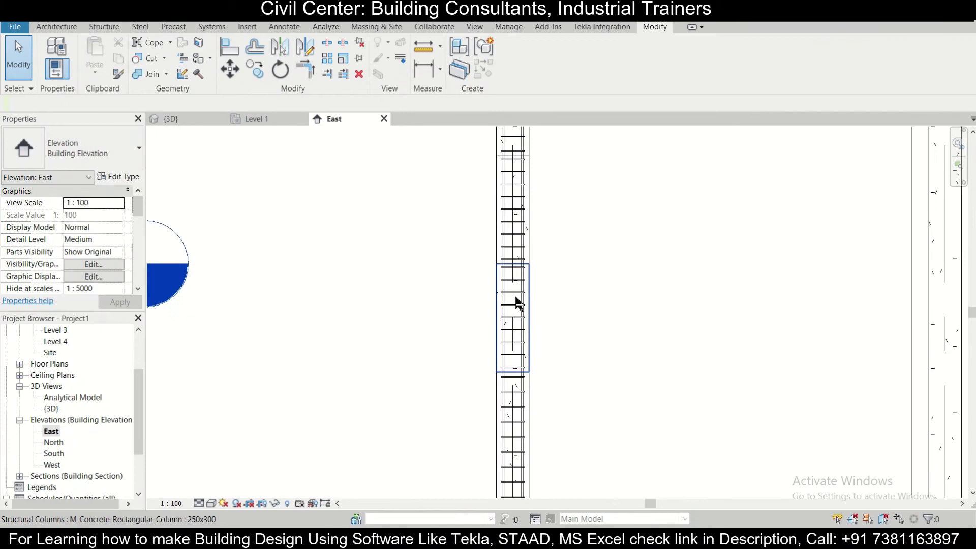
pyautogui.click(516, 289)
pyautogui.press('Escape')
pyautogui.scroll(3, 516, 321)
pyautogui.click(516, 325)
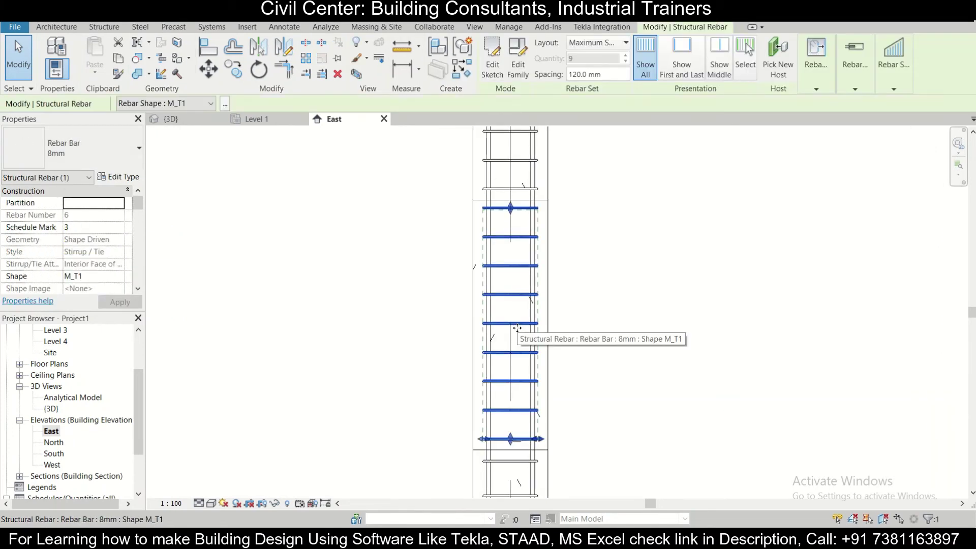
# - Check the spacing of the tie sets in the column segments between Level 3 and Level 1
pyautogui.press('Escape')
pyautogui.scroll(-4, 574, 355)
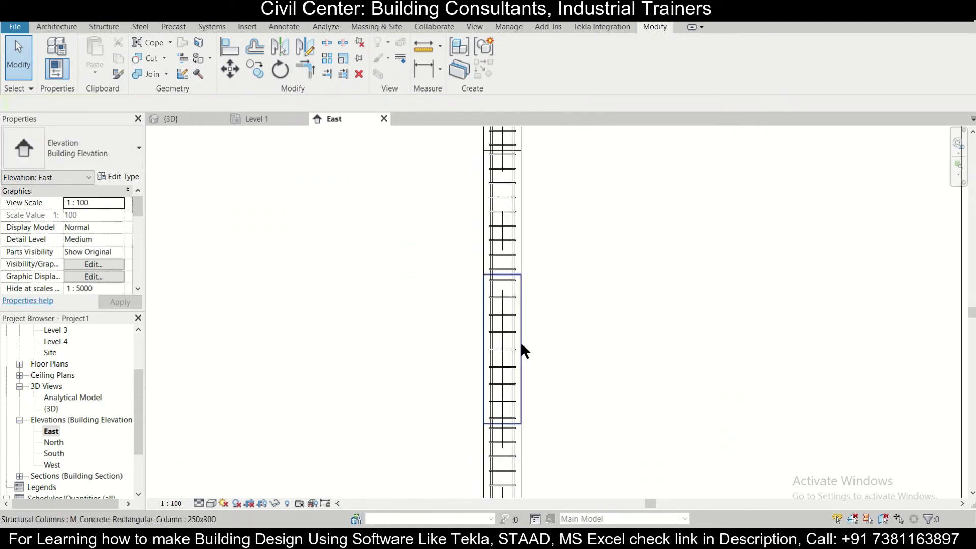
pyautogui.scroll(-2, 516, 351)
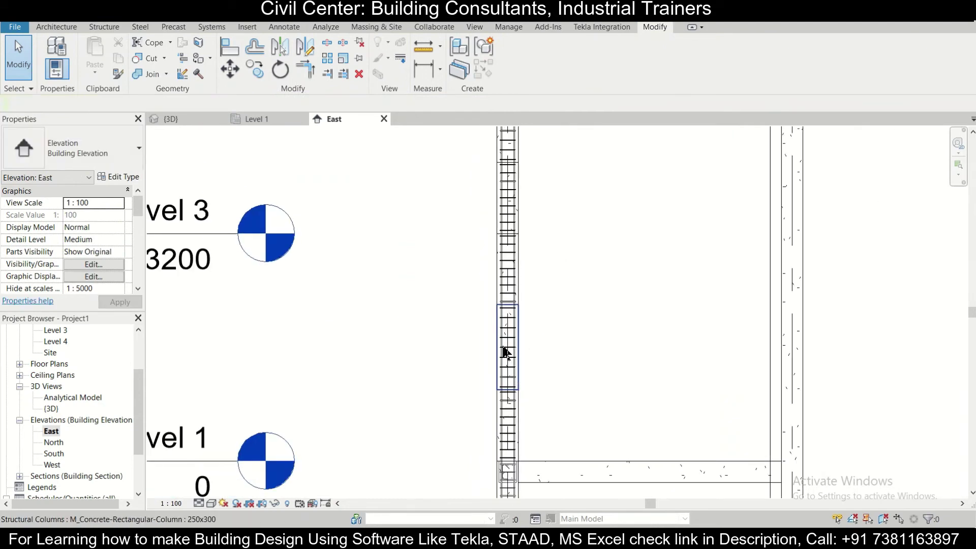
pyautogui.scroll(2, 506, 352)
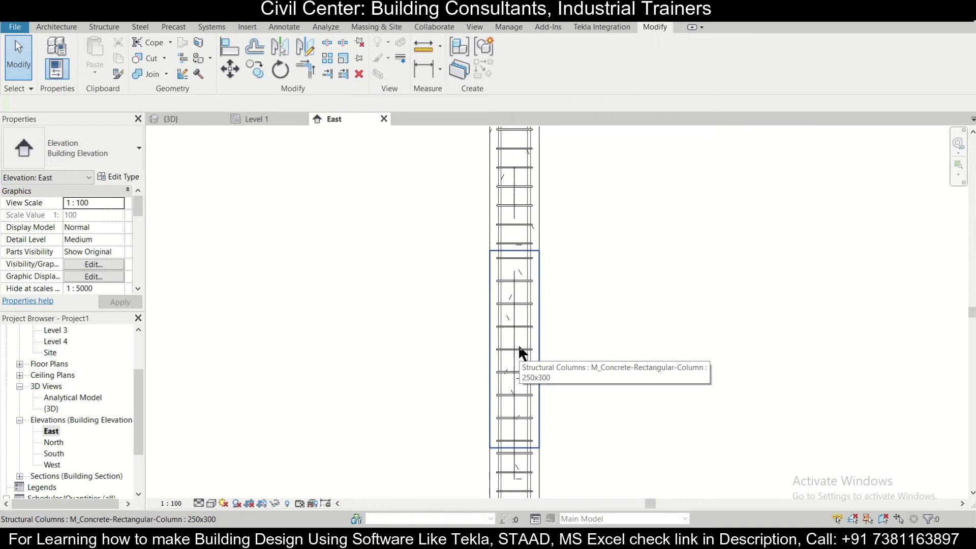
pyautogui.scroll(3, 526, 355)
pyautogui.click(529, 353)
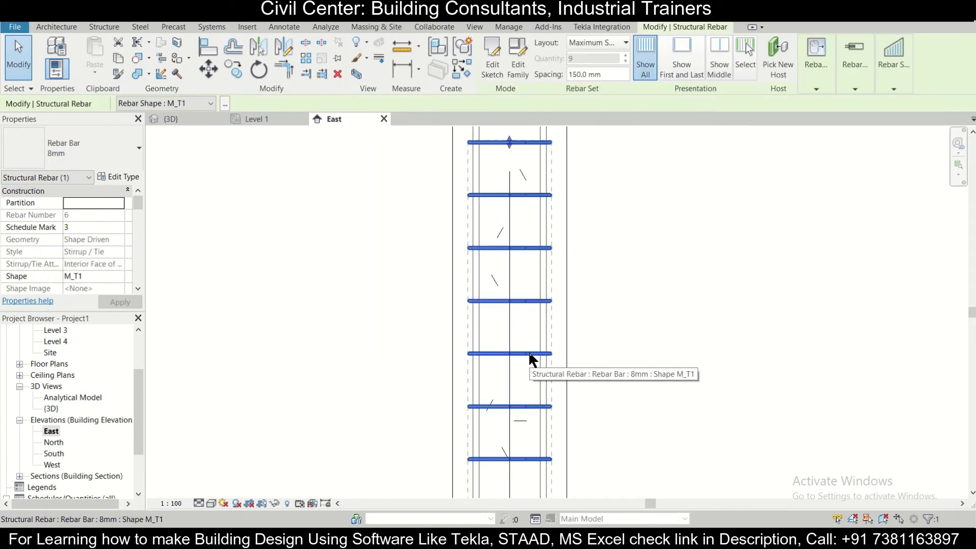
pyautogui.press('Escape')
pyautogui.scroll(-4, 526, 353)
pyautogui.moveTo(588, 421); pyautogui.dragTo(723, 366, button='middle')
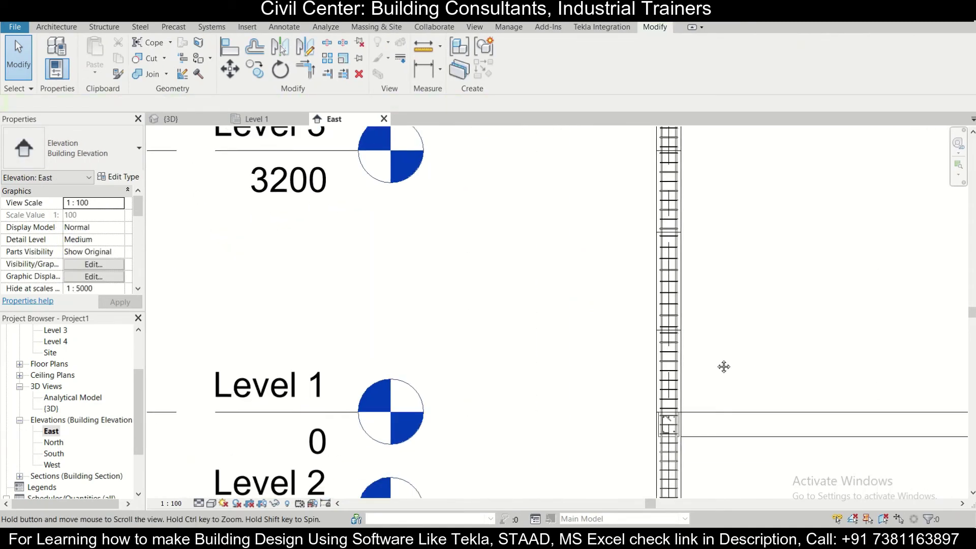
pyautogui.scroll(4, 661, 388)
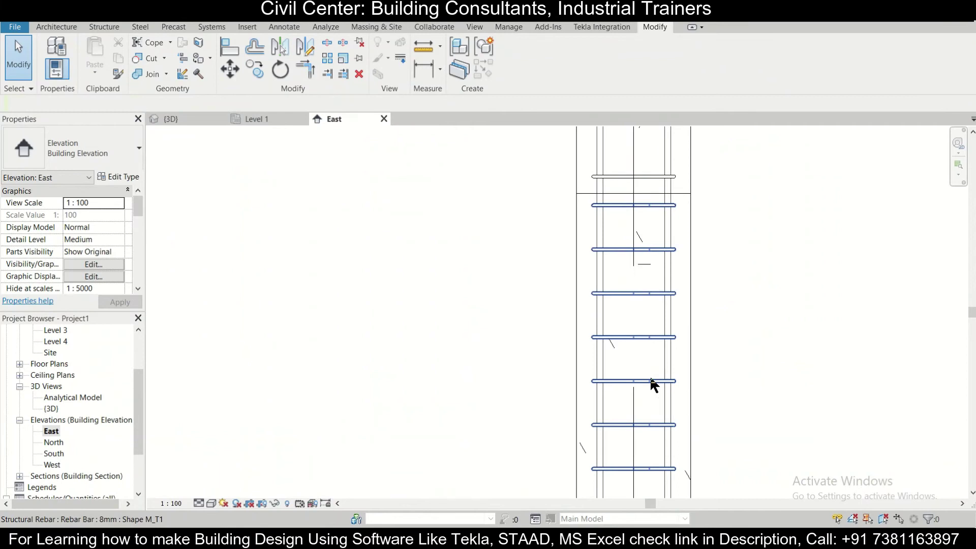
pyautogui.click(652, 380)
pyautogui.press('Escape')
# - Examine the ties along the full height of the column, from Level 1 up to Level 4
pyautogui.scroll(-4, 609, 371)
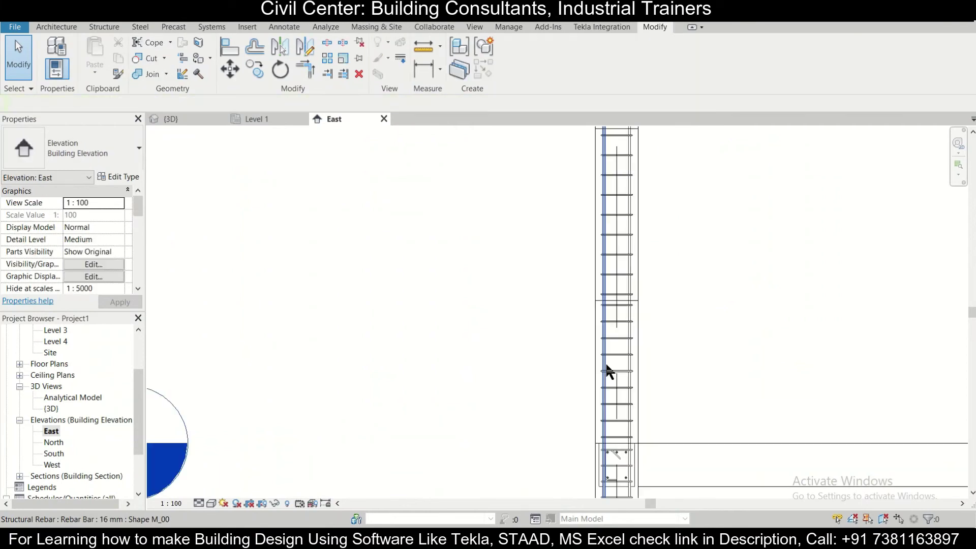
pyautogui.moveTo(684, 248); pyautogui.dragTo(609, 338, button='middle')
pyautogui.scroll(-1, 609, 338)
pyautogui.moveTo(592, 200); pyautogui.dragTo(561, 316, button='middle')
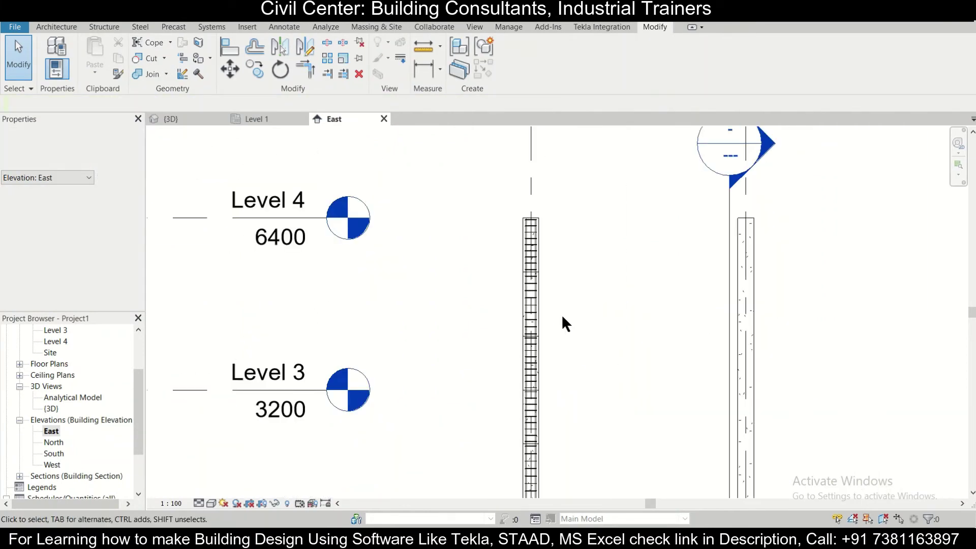
pyautogui.scroll(1, 530, 200)
pyautogui.scroll(2, 547, 255)
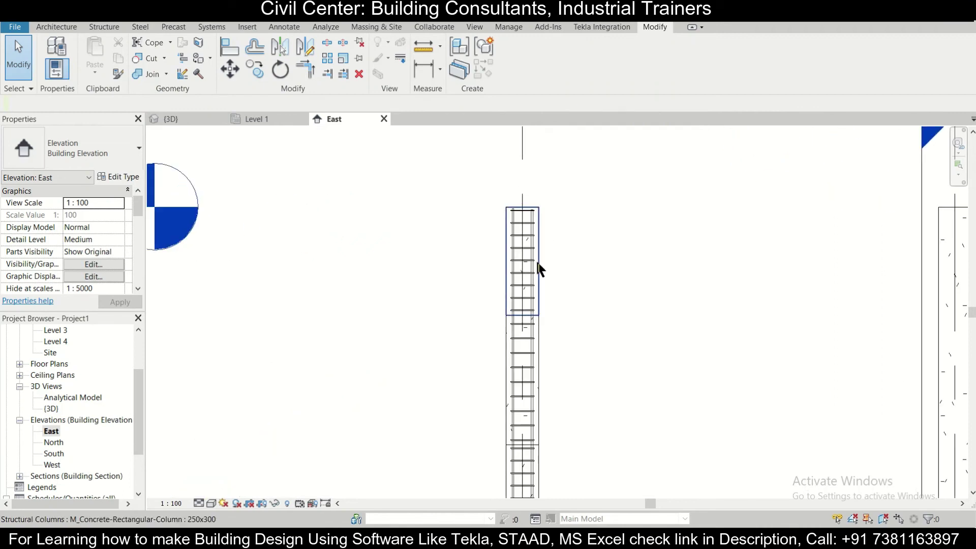
pyautogui.scroll(-3, 432, 270)
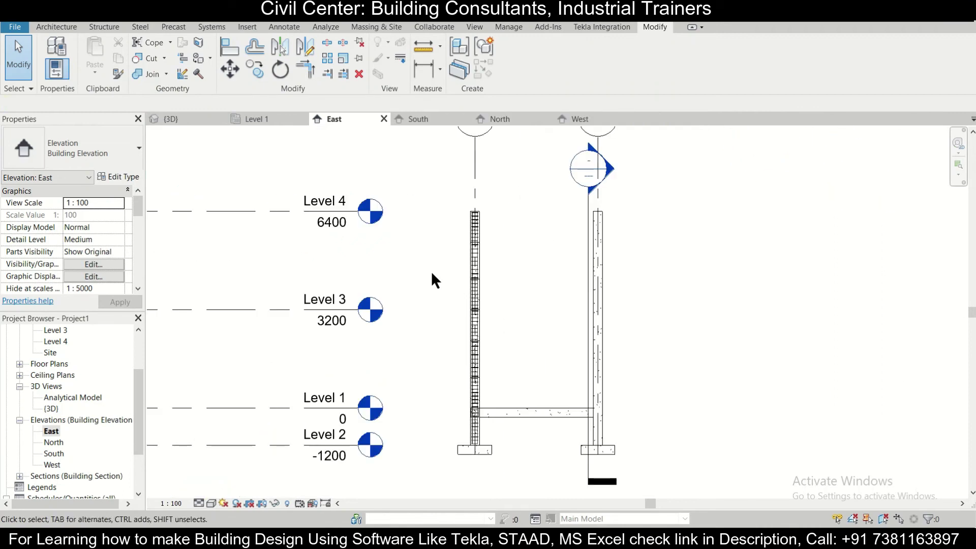
# - In the 3D view, stretch one 16 mm corner bar of the column from beam level up to the column's top
pyautogui.click(182, 119)
pyautogui.scroll(6, 491, 355)
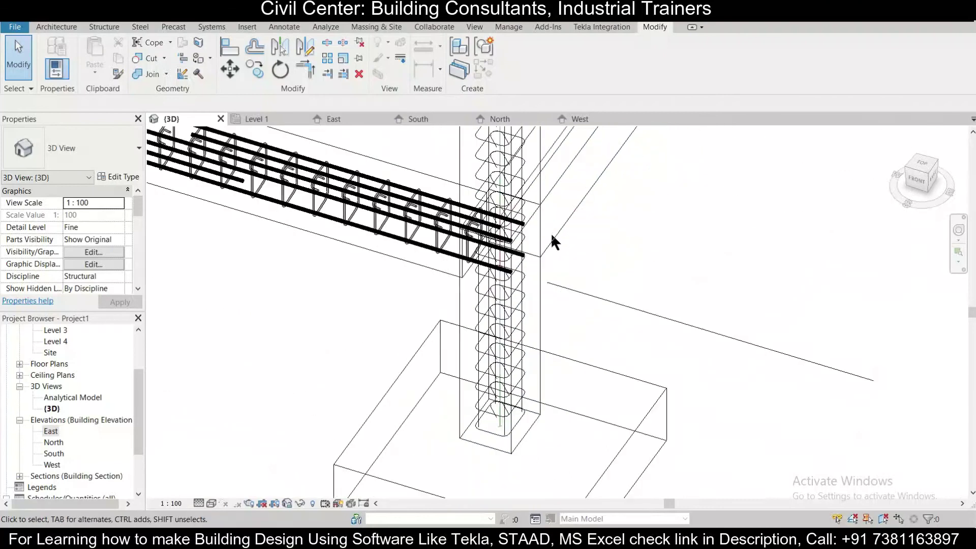
pyautogui.scroll(3, 508, 299)
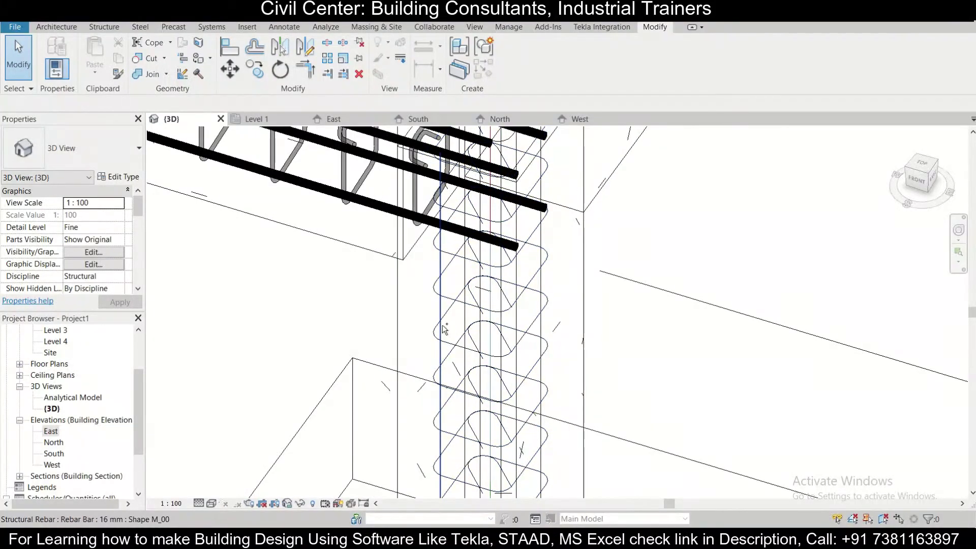
pyautogui.moveTo(615, 295); pyautogui.dragTo(638, 394, button='middle')
pyautogui.scroll(-2, 604, 330)
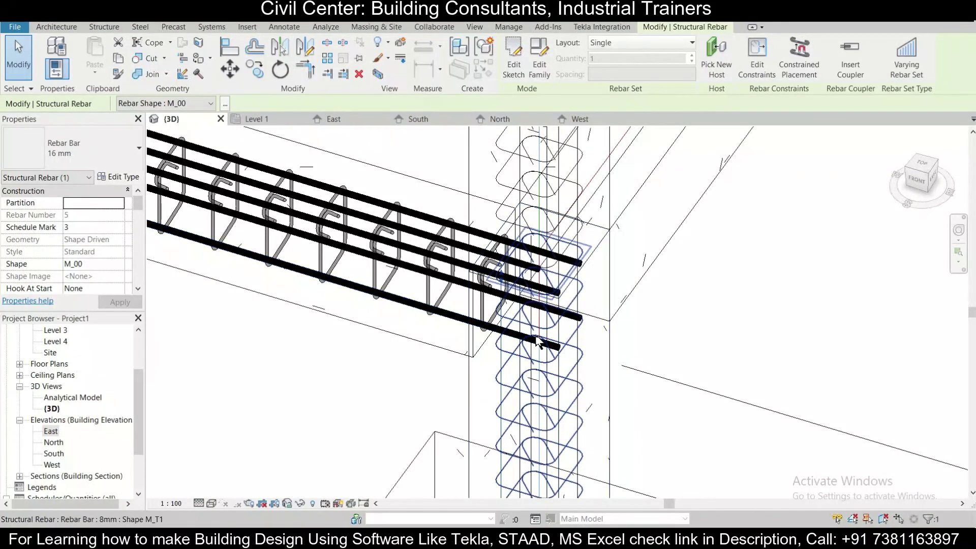
pyautogui.scroll(2, 532, 331)
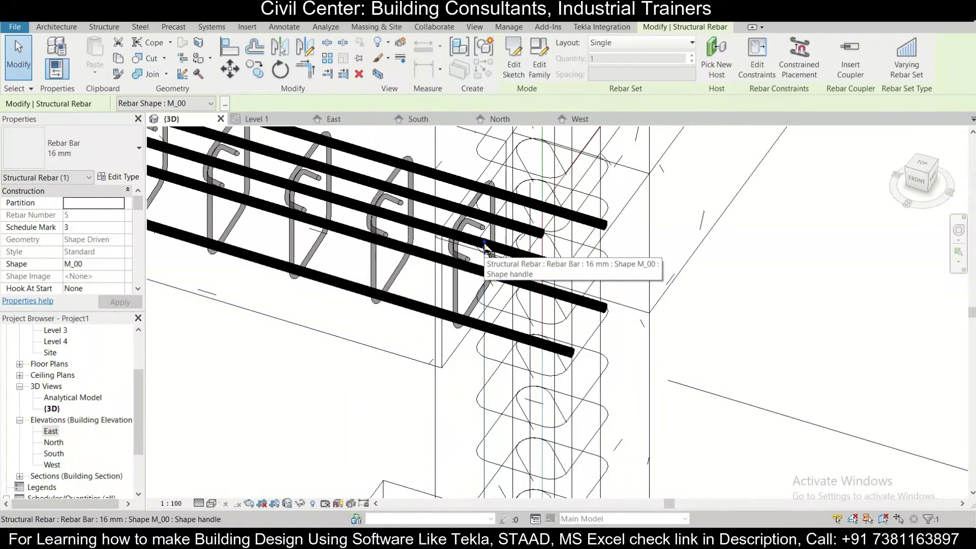
pyautogui.scroll(-4, 485, 248)
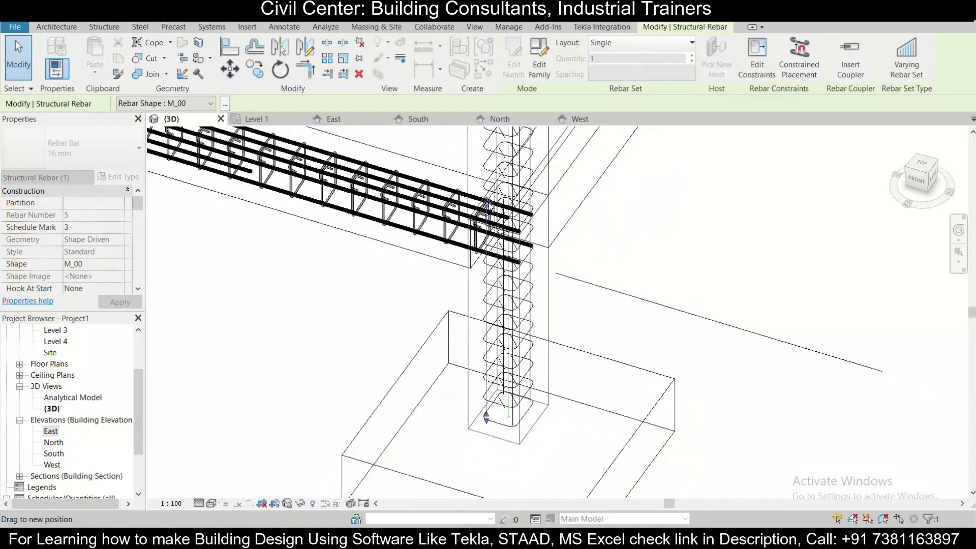
pyautogui.moveTo(487, 177); pyautogui.dragTo(539, 480, button='middle')
pyautogui.moveTo(538, 479); pyautogui.dragTo(540, 249)
pyautogui.moveTo(540, 249); pyautogui.dragTo(567, 443, button='middle')
pyautogui.moveTo(567, 443); pyautogui.dragTo(569, 250)
pyautogui.moveTo(569, 249); pyautogui.dragTo(599, 419, button='middle')
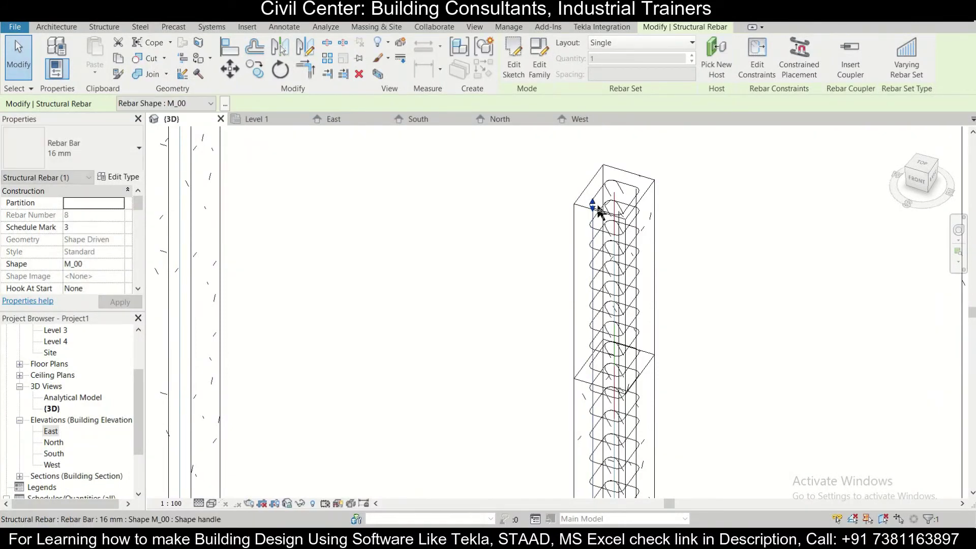
pyautogui.scroll(-3, 614, 218)
# - Stretch another 16 mm corner bar of the same column from beam level up to just below the column's top
pyautogui.scroll(3, 612, 249)
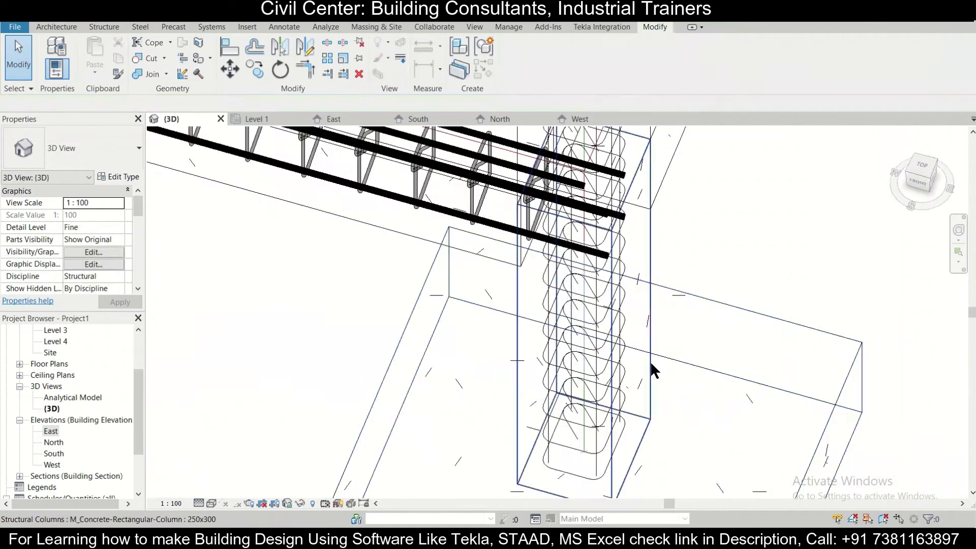
pyautogui.scroll(1, 564, 384)
pyautogui.scroll(3, 566, 389)
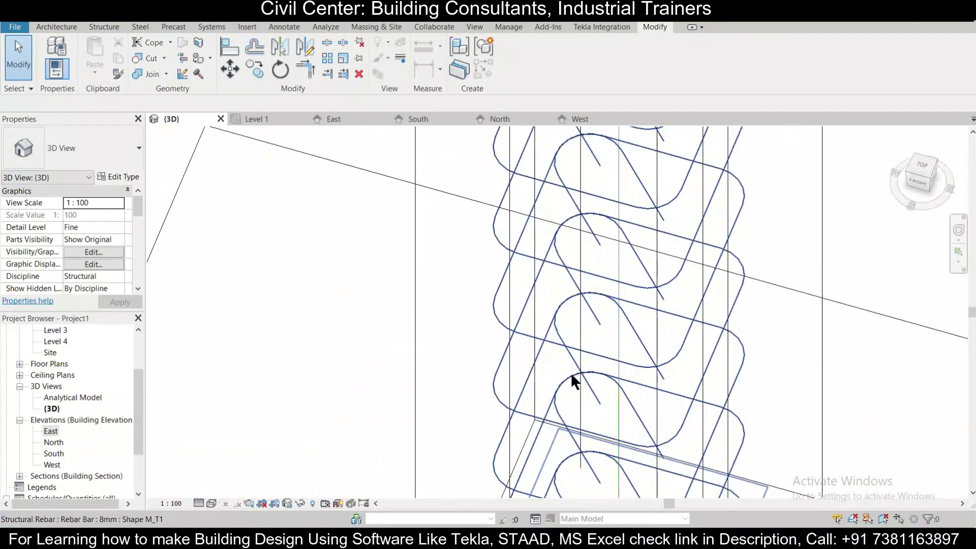
pyautogui.scroll(-4, 581, 377)
pyautogui.click(578, 389)
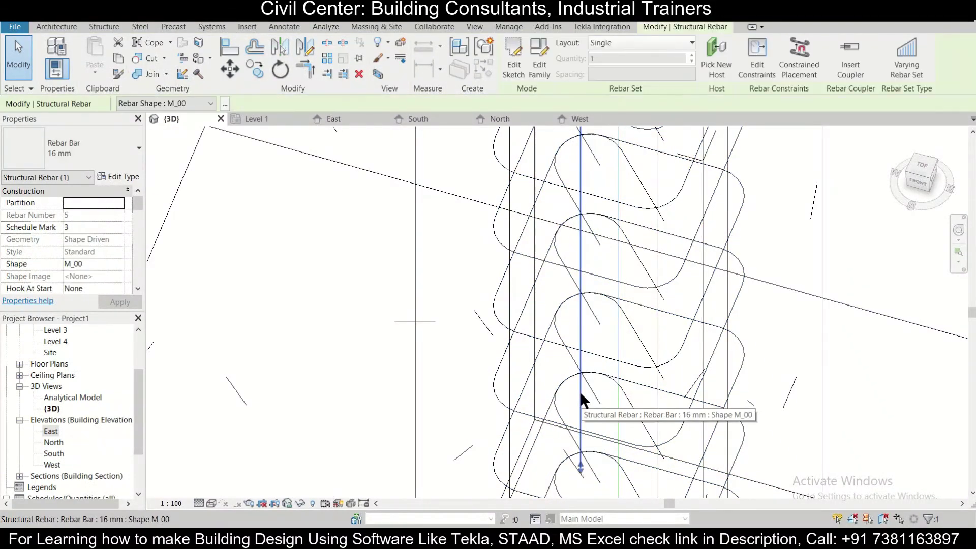
pyautogui.scroll(-2, 576, 393)
pyautogui.scroll(3, 607, 239)
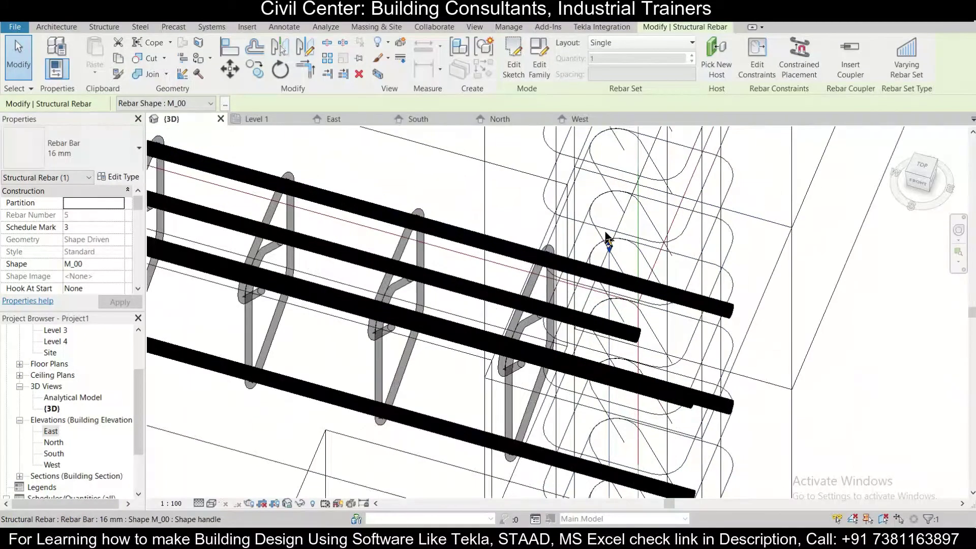
pyautogui.scroll(-5, 615, 234)
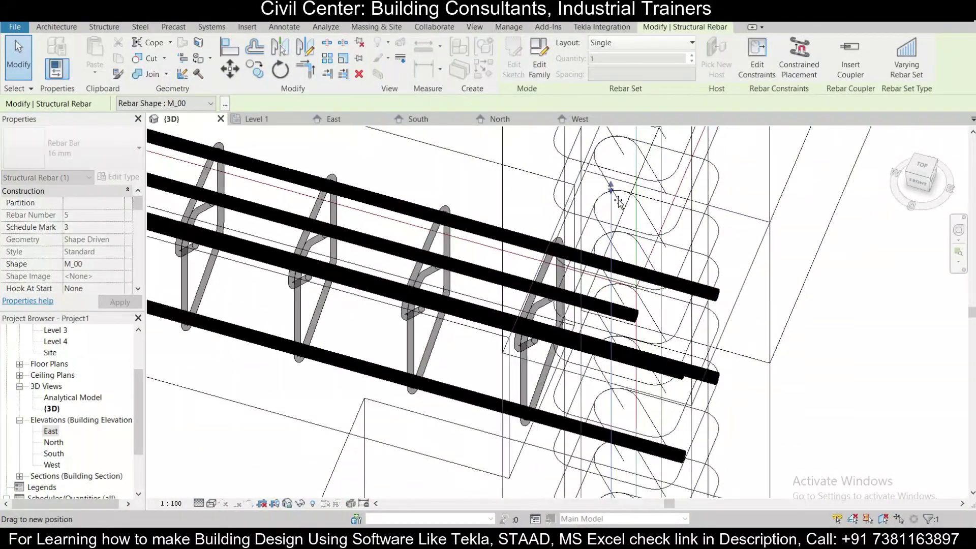
pyautogui.moveTo(643, 318); pyautogui.dragTo(664, 497, button='middle')
pyautogui.moveTo(645, 265); pyautogui.dragTo(676, 458, button='middle')
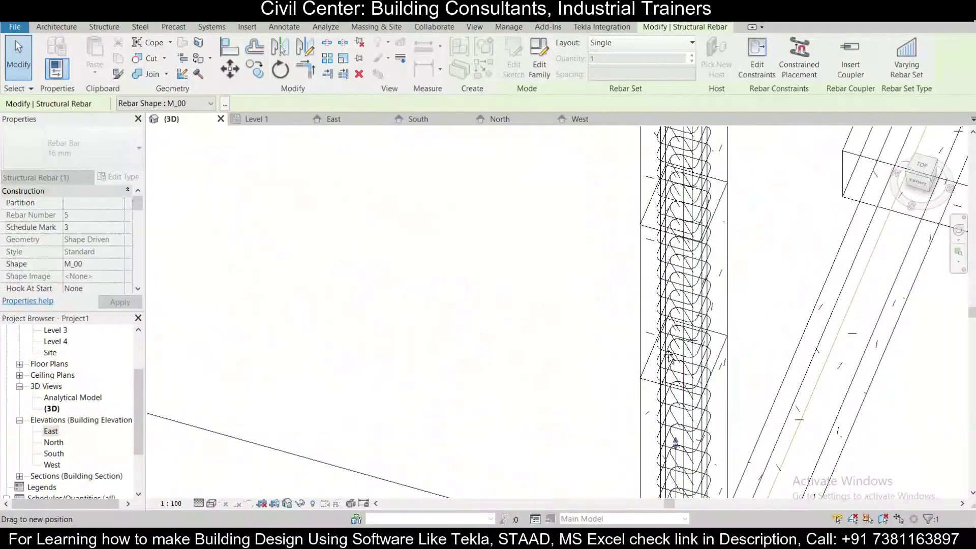
pyautogui.moveTo(687, 287); pyautogui.dragTo(678, 496, button='middle')
pyautogui.keyDown('shift'); pyautogui.moveTo(669, 268); pyautogui.dragTo(685, 349, button='middle'); pyautogui.keyUp('shift')
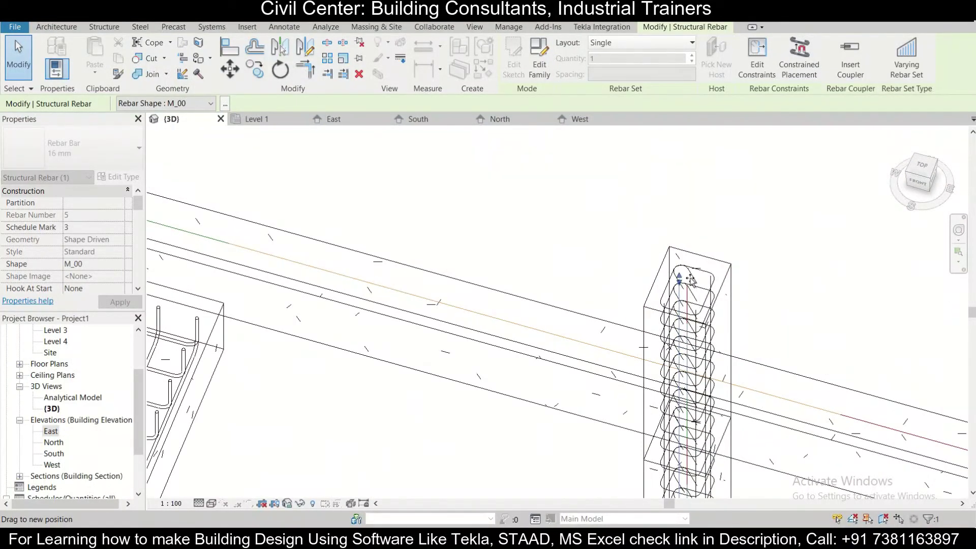
pyautogui.moveTo(683, 264); pyautogui.dragTo(683, 270)
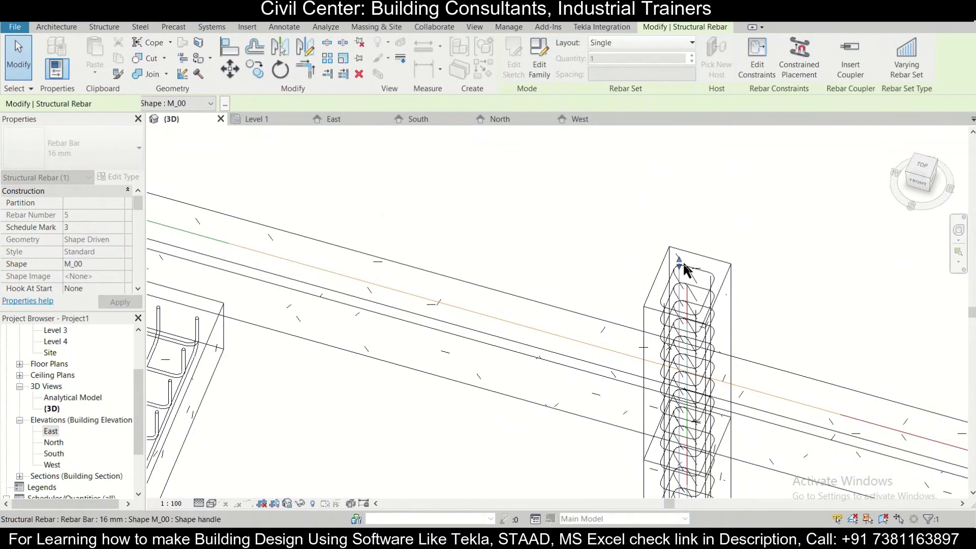
pyautogui.click(768, 275)
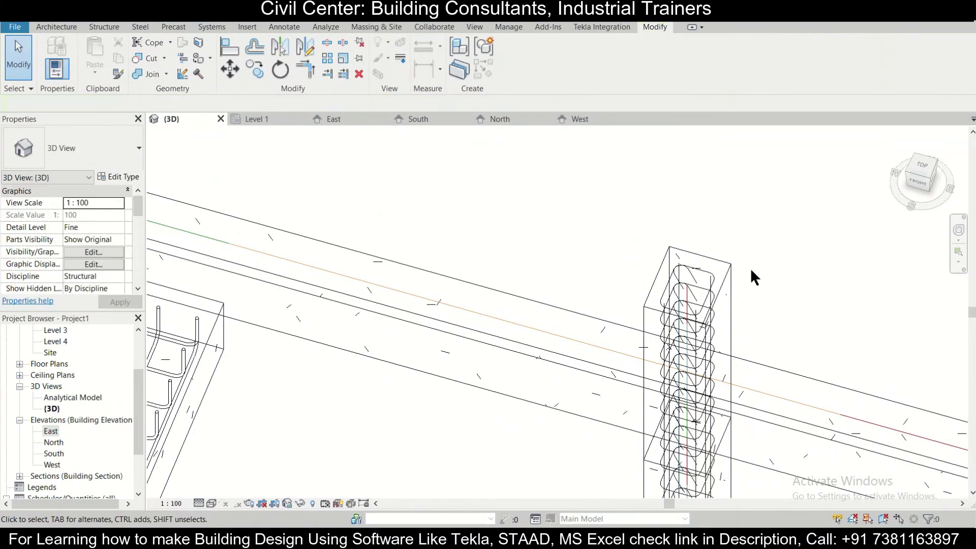
# - Set the visual style of the 3D view to Realistic, with the whole frame in view
pyautogui.scroll(2, 746, 265)
pyautogui.scroll(2, 705, 274)
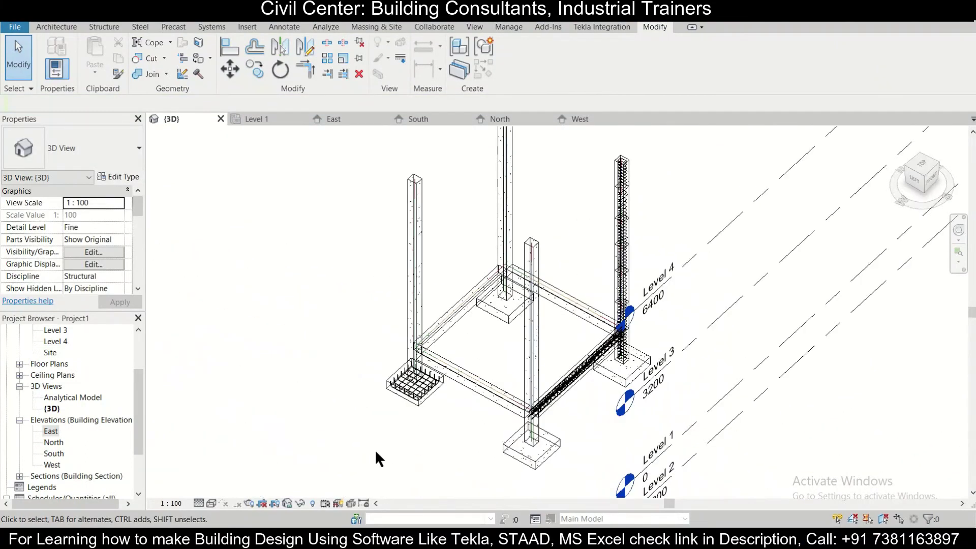
pyautogui.click(211, 503)
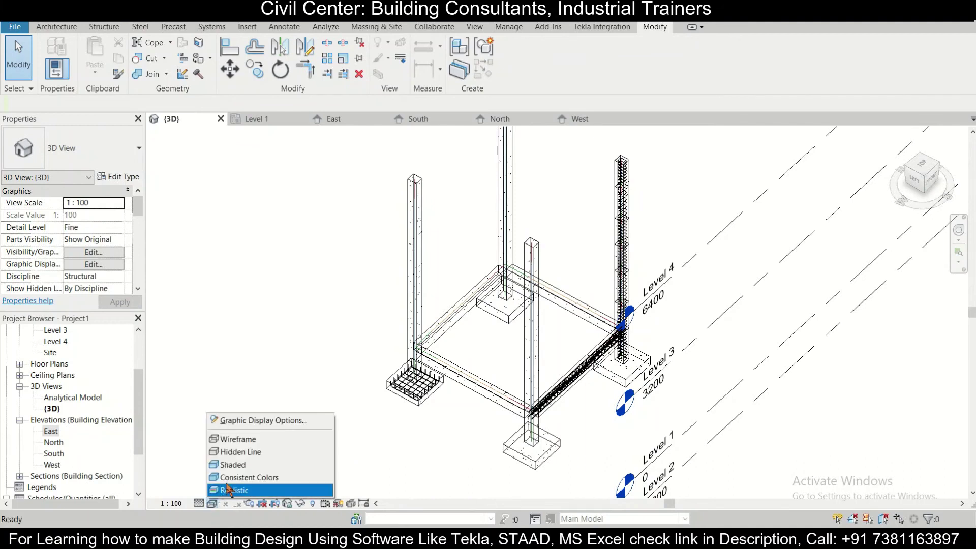
pyautogui.click(231, 490)
# - Select the reinforced column with its contents and filter the selection down to Structural Rebar only
pyautogui.moveTo(596, 144); pyautogui.dragTo(655, 385)
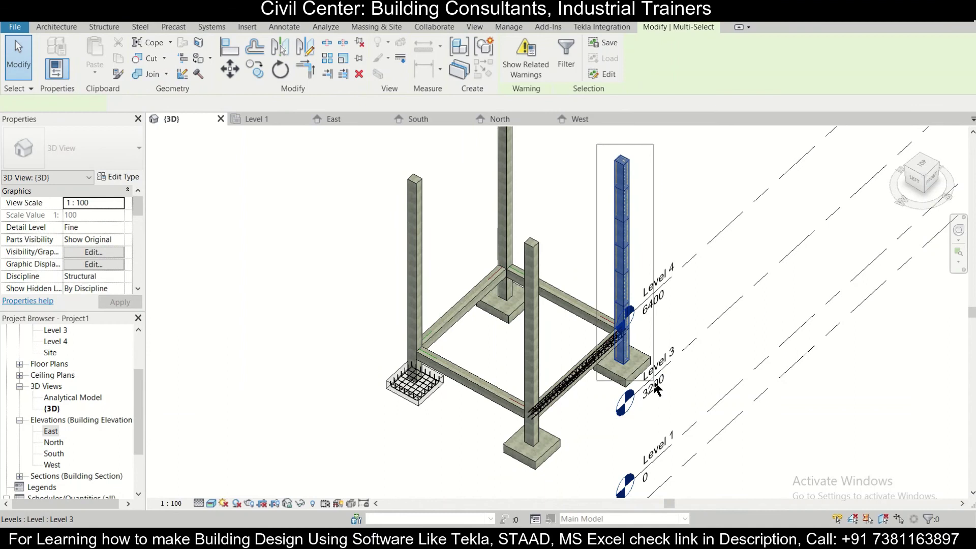
pyautogui.click(932, 519)
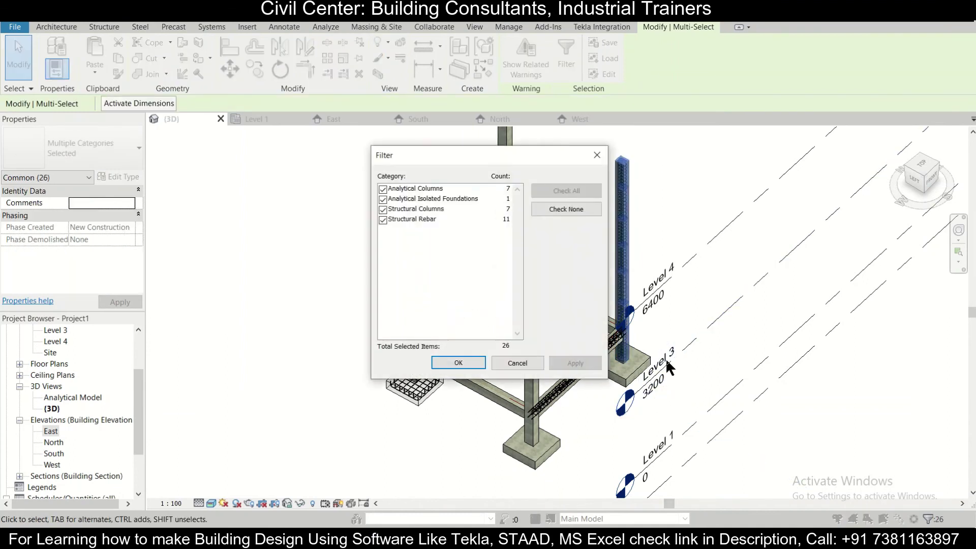
pyautogui.click(382, 209)
pyautogui.click(383, 198)
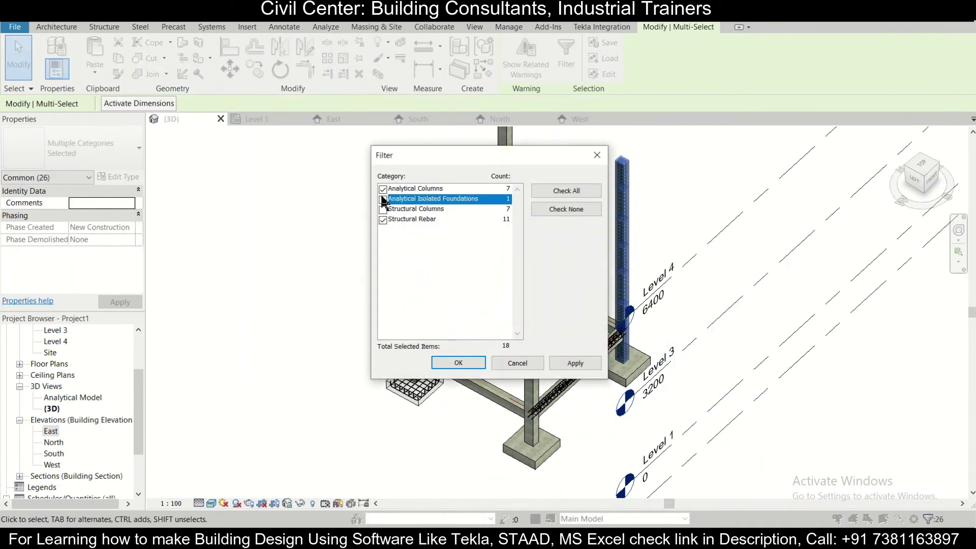
pyautogui.click(383, 189)
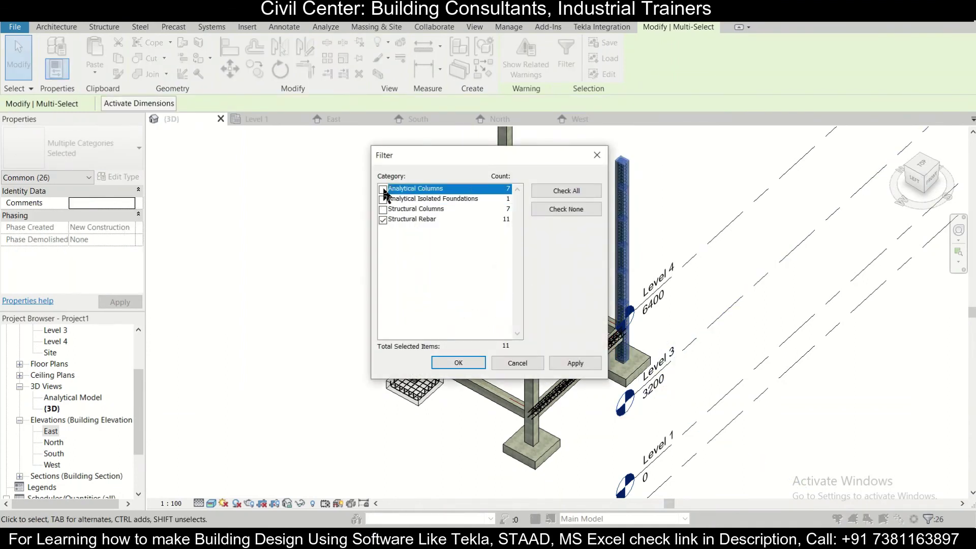
pyautogui.click(458, 363)
# - Set the selected column rebar to view unobscured and view as solid in the {3D} view, and clear the selection
pyautogui.moveTo(141, 210); pyautogui.dragTo(143, 239)
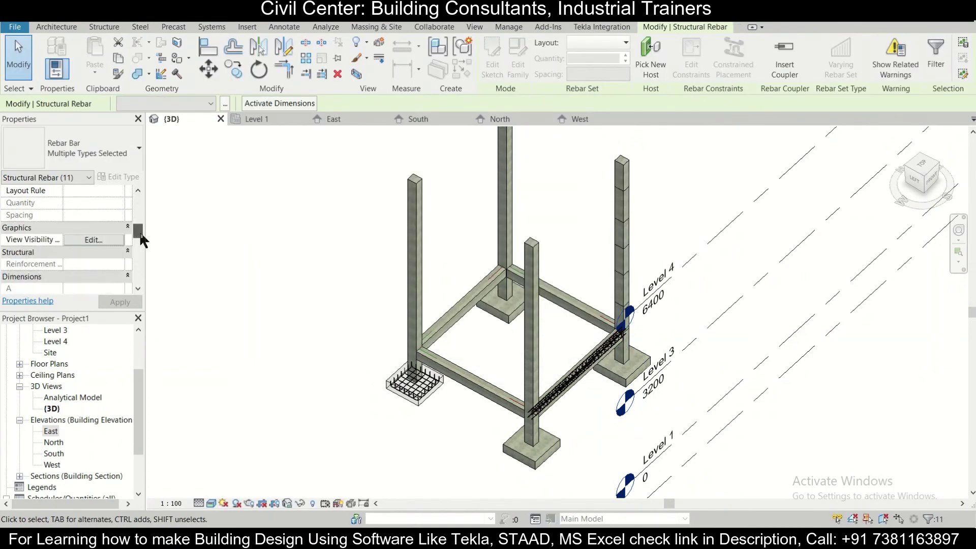
pyautogui.scroll(2, 143, 235)
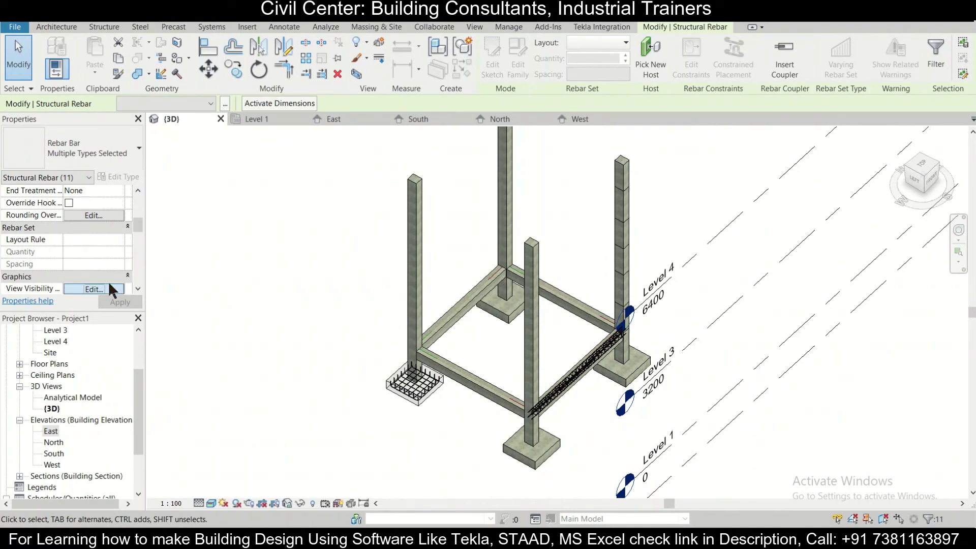
pyautogui.click(94, 288)
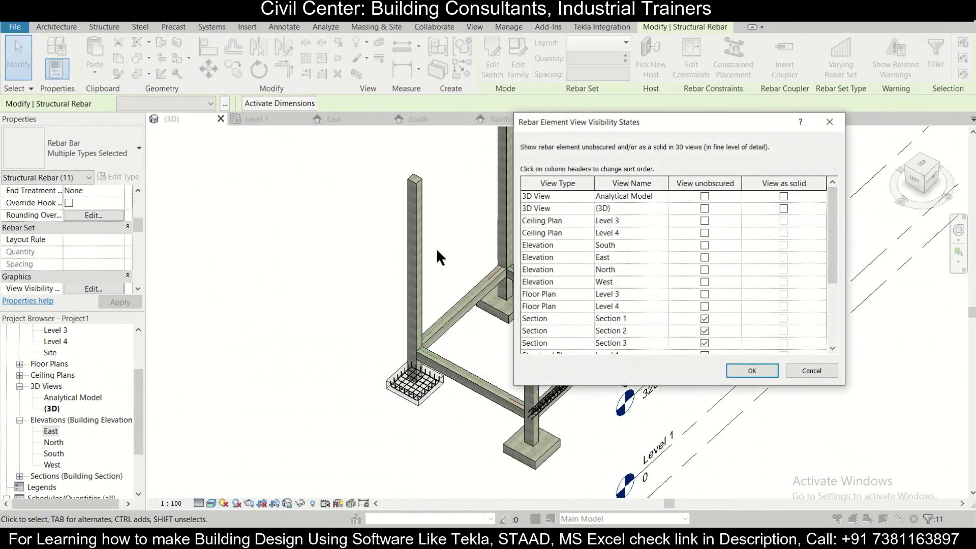
pyautogui.click(704, 208)
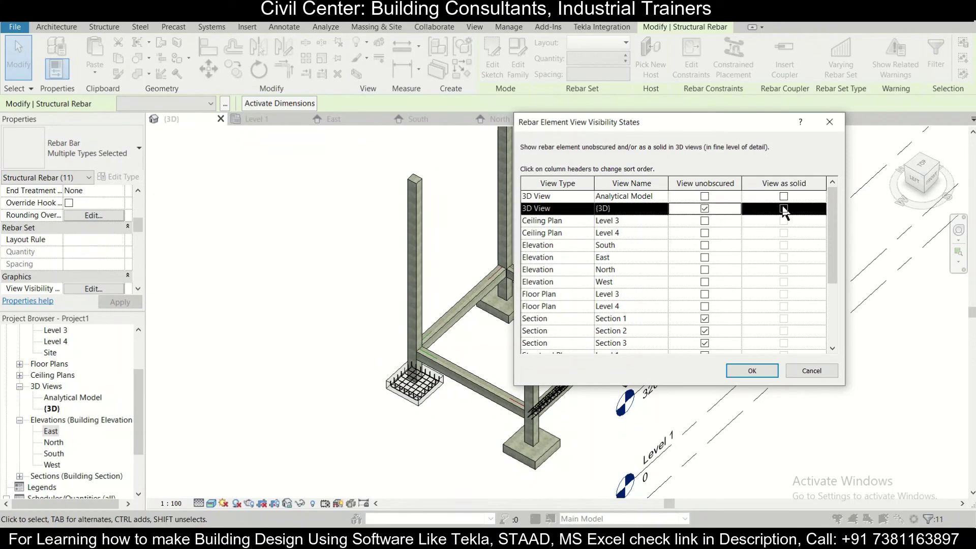
pyautogui.click(784, 208)
pyautogui.click(752, 371)
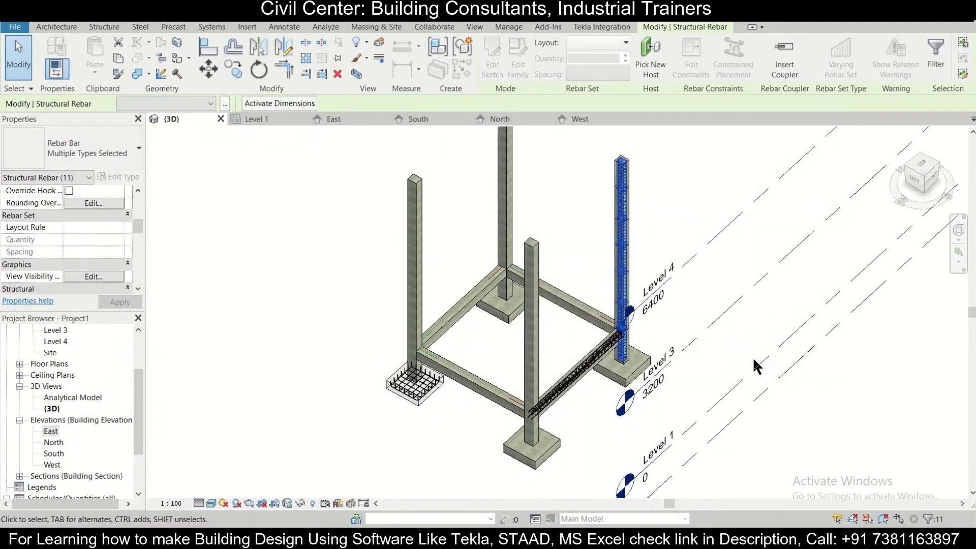
pyautogui.press('Escape')
# - Examine the column's corner bars and ties in the 3D view, from the column top down to the beam junction and footing
pyautogui.scroll(5, 631, 183)
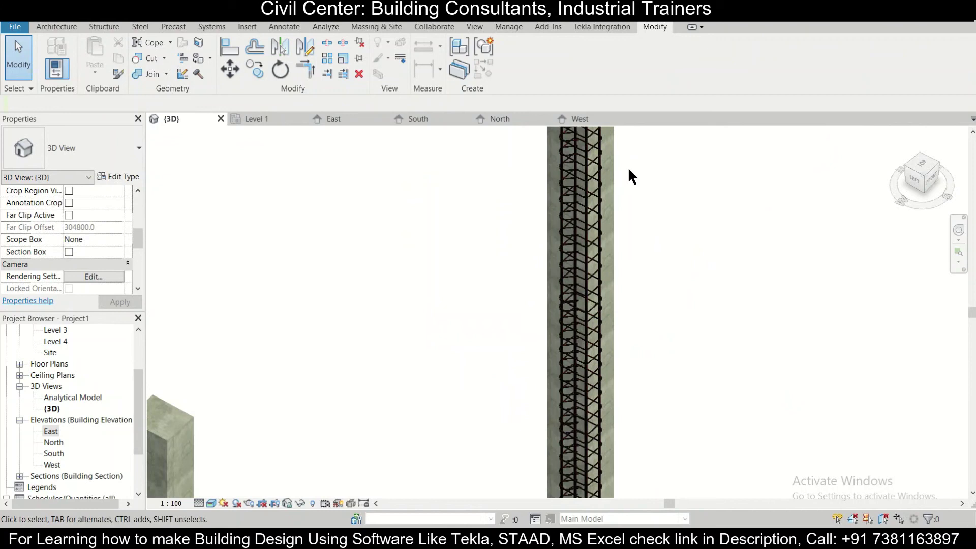
pyautogui.scroll(-2, 632, 174)
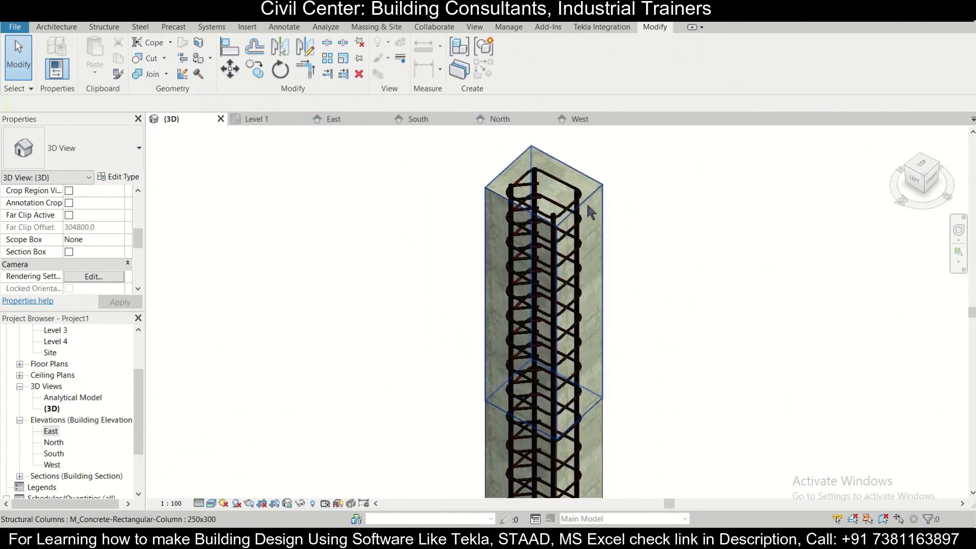
pyautogui.scroll(-1, 622, 272)
pyautogui.moveTo(627, 297); pyautogui.dragTo(637, 160, button='middle')
pyautogui.scroll(-4, 617, 209)
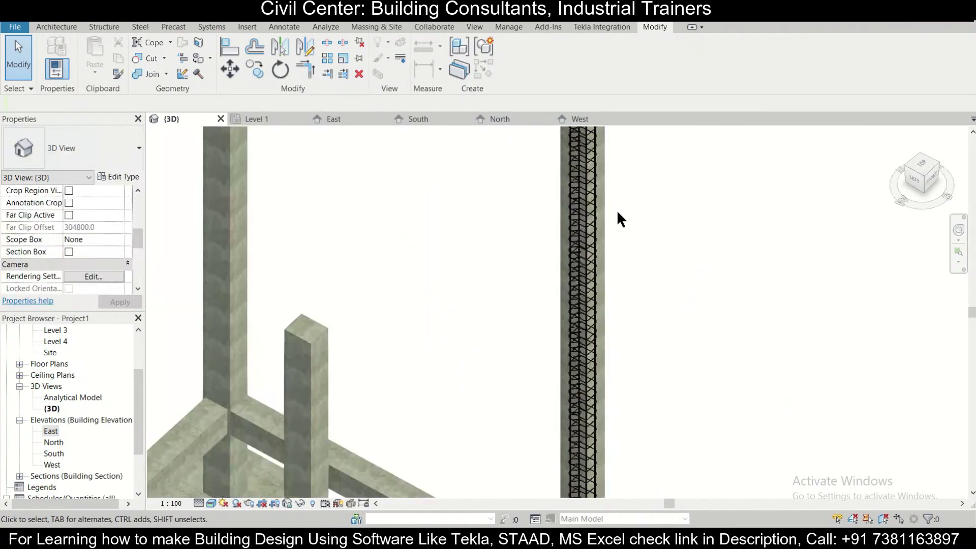
pyautogui.moveTo(644, 285); pyautogui.dragTo(627, 224, button='middle')
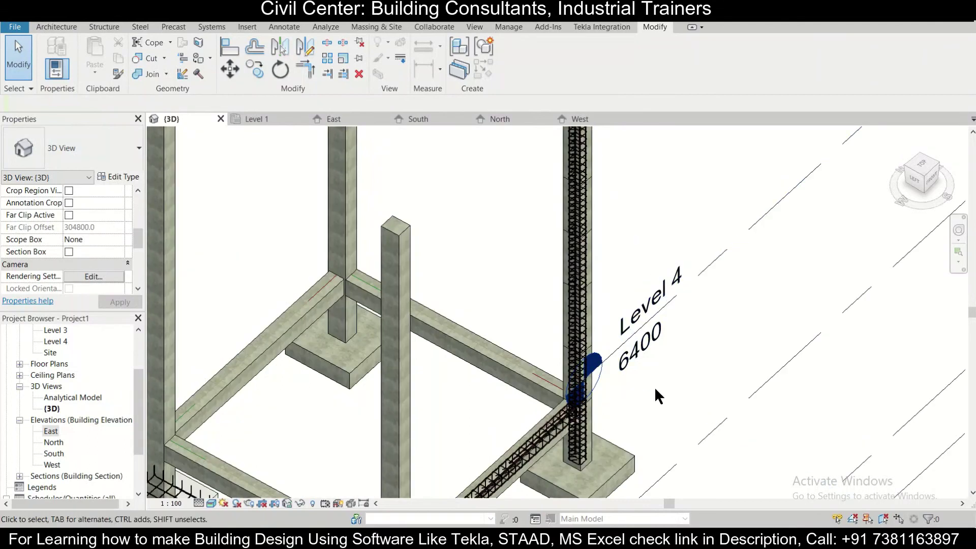
pyautogui.scroll(2, 615, 389)
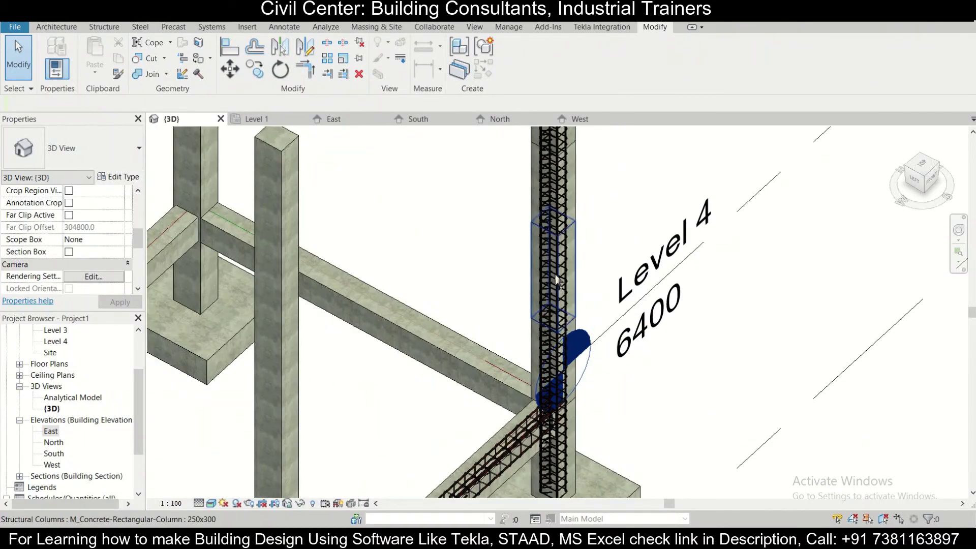
pyautogui.scroll(2, 559, 278)
pyautogui.scroll(-2, 559, 277)
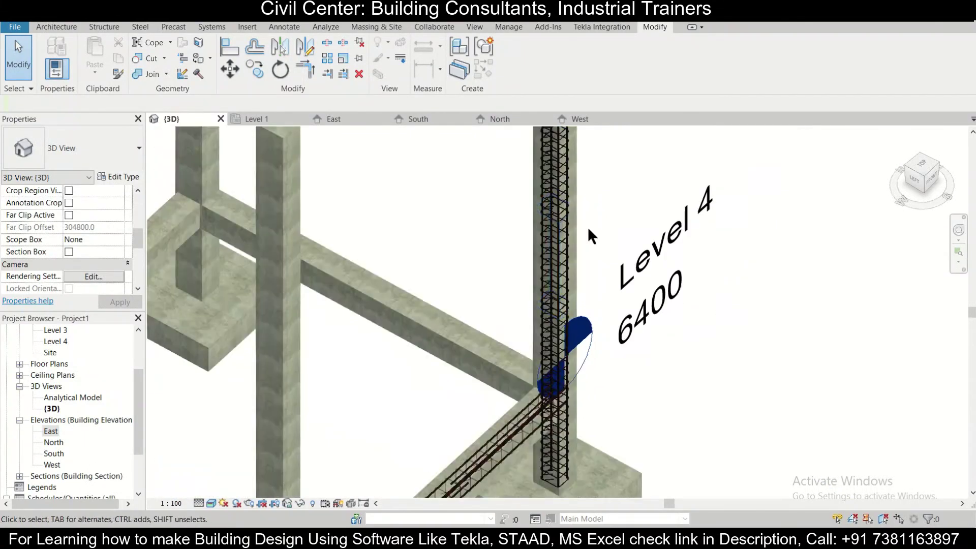
pyautogui.moveTo(594, 222); pyautogui.dragTo(589, 349, button='middle')
pyautogui.scroll(-4, 567, 288)
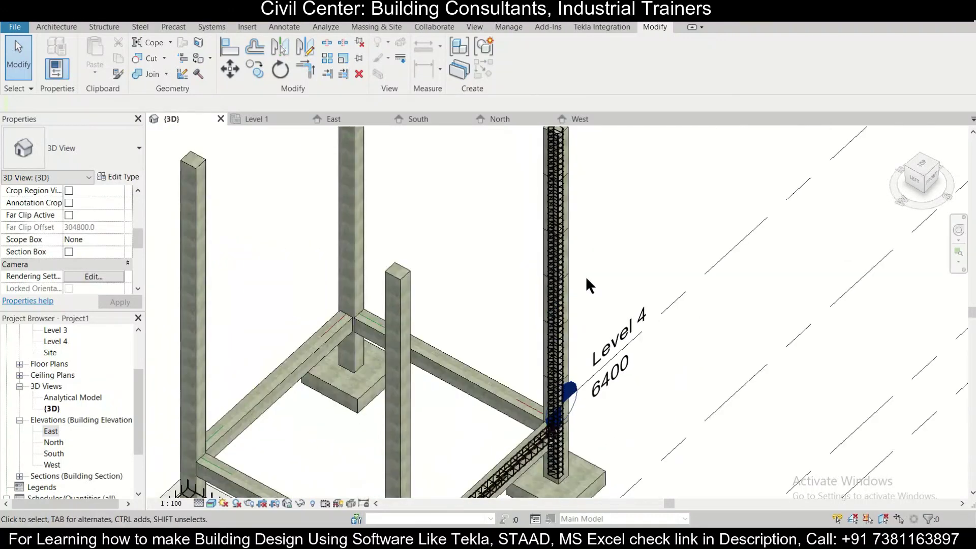
pyautogui.scroll(3, 595, 256)
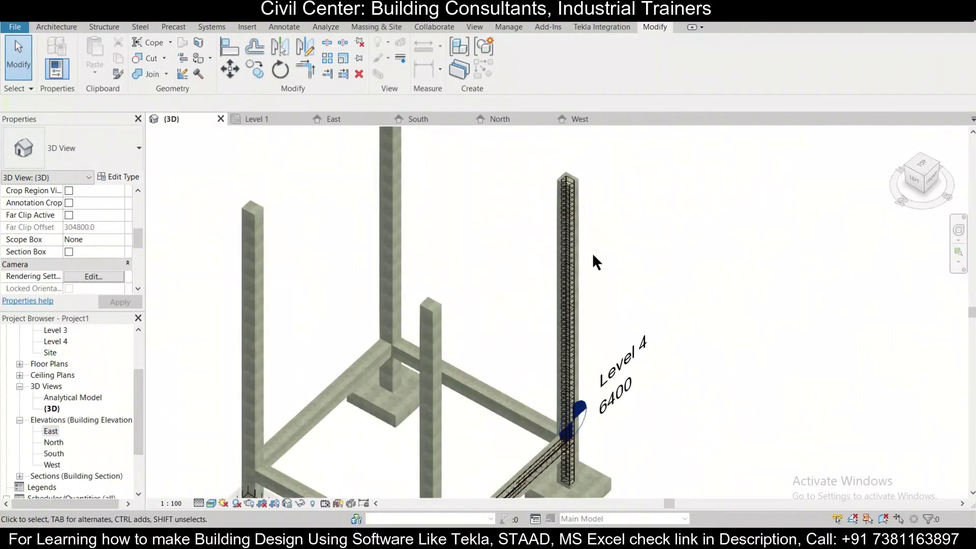